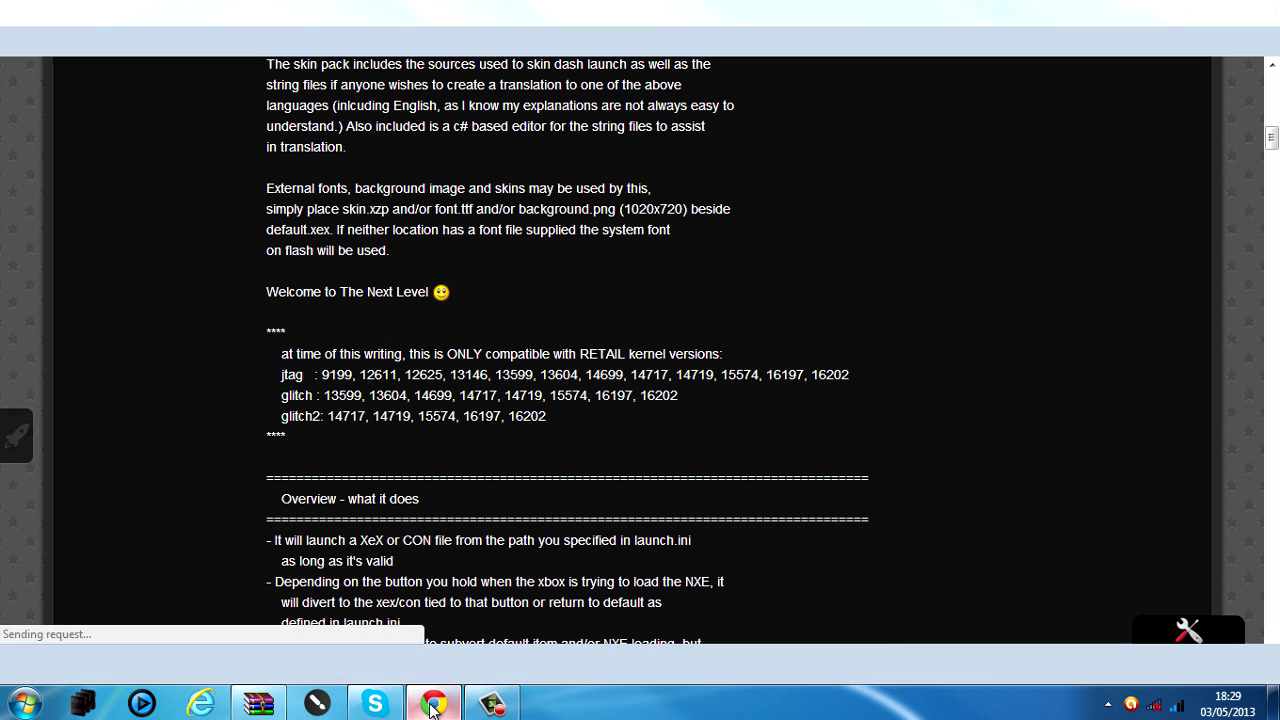
Step: Switch to Chrome, locate the dash_launch_v3.07.zip attachment in the DashLaunch 3.07 forum topic, and close the browser
left_click(433, 703)
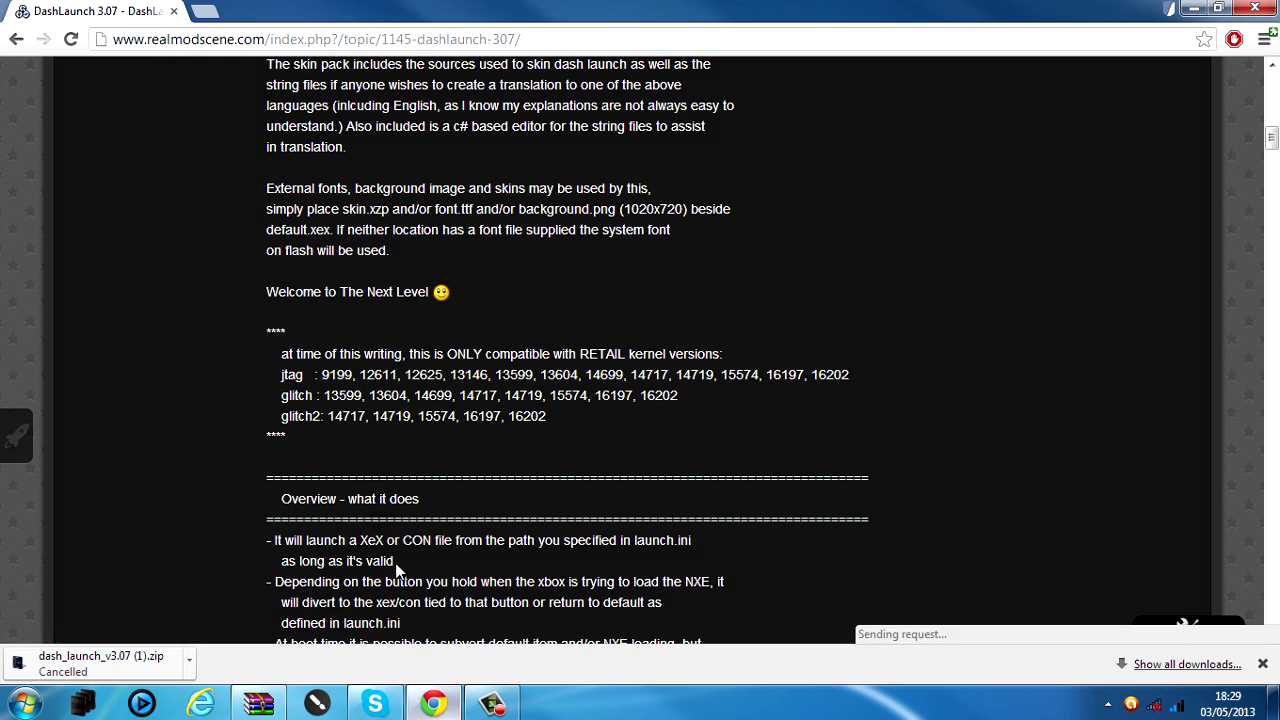
scroll(316, 476, "up", 1)
scroll(330, 472, "down", 3)
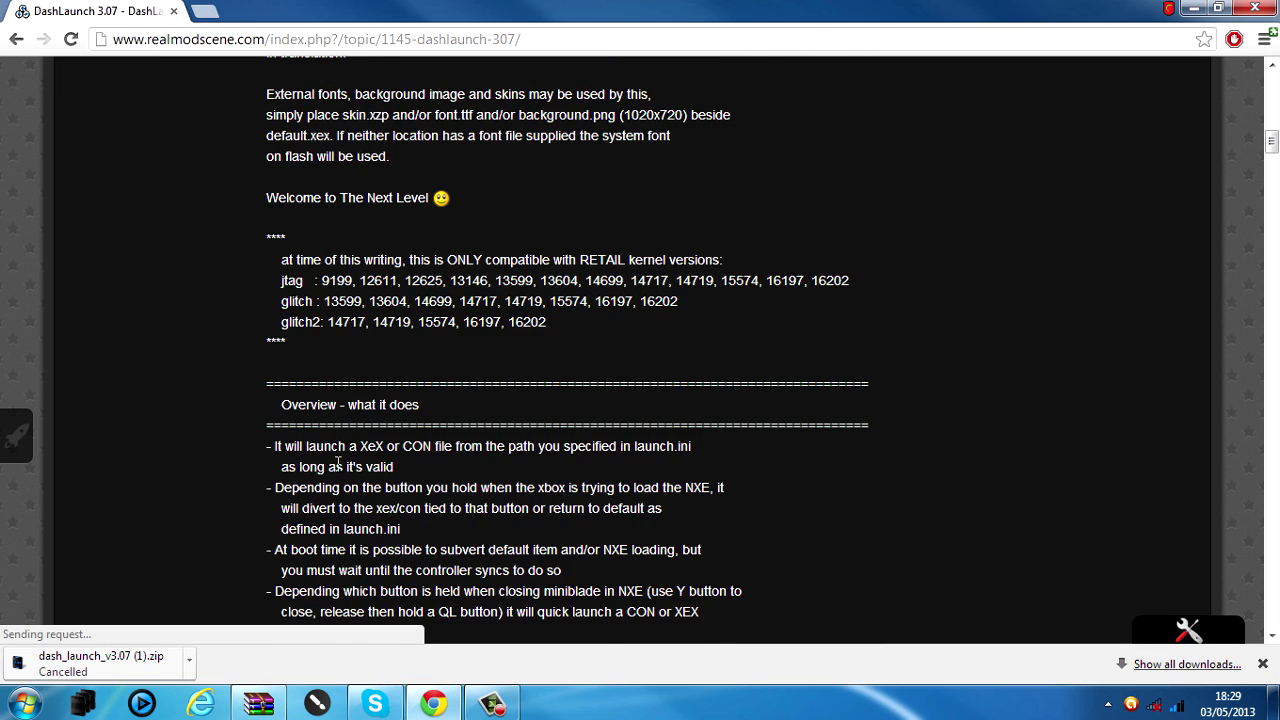
scroll(336, 463, "down", 10)
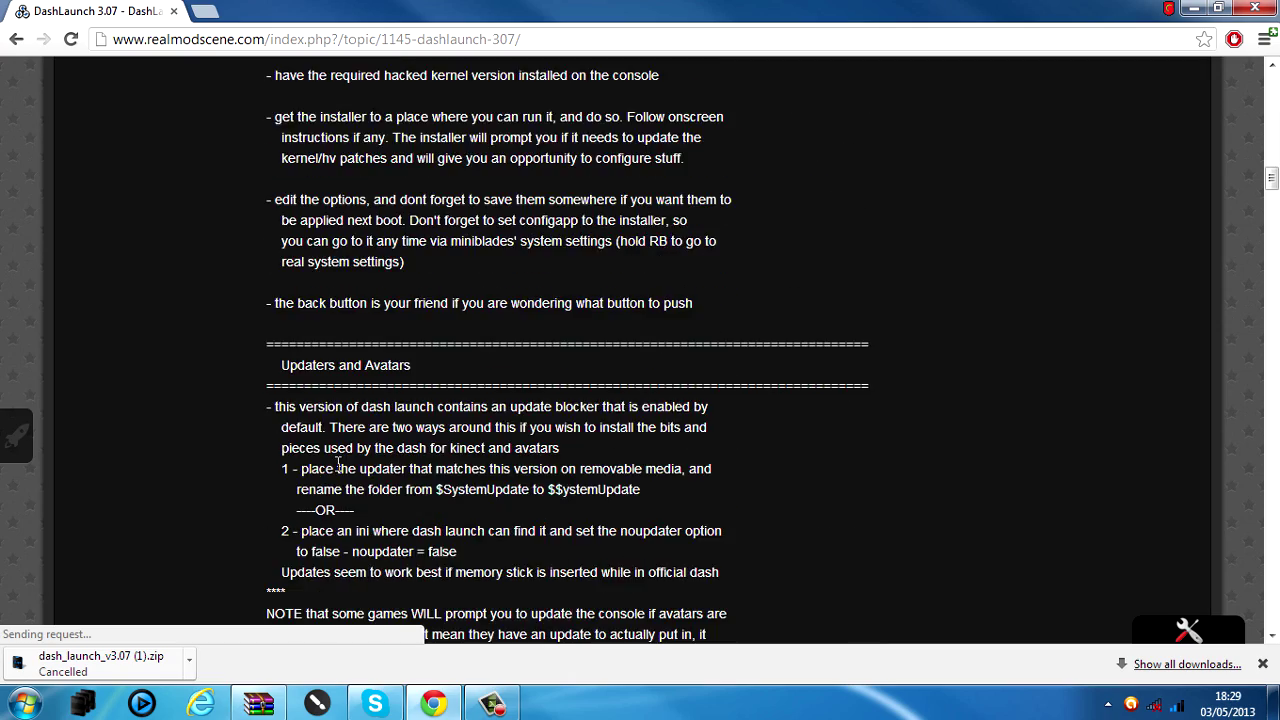
scroll(349, 440, "down", 15)
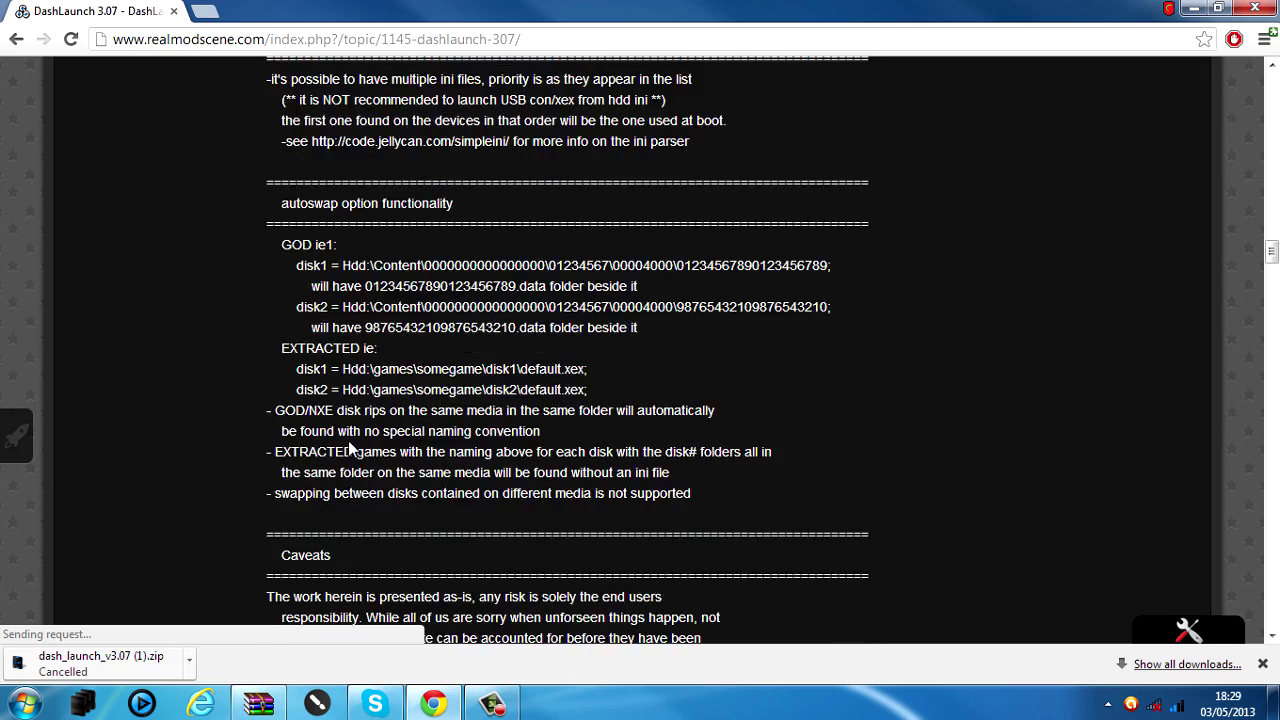
scroll(349, 449, "down", 8)
scroll(350, 460, "up", 4)
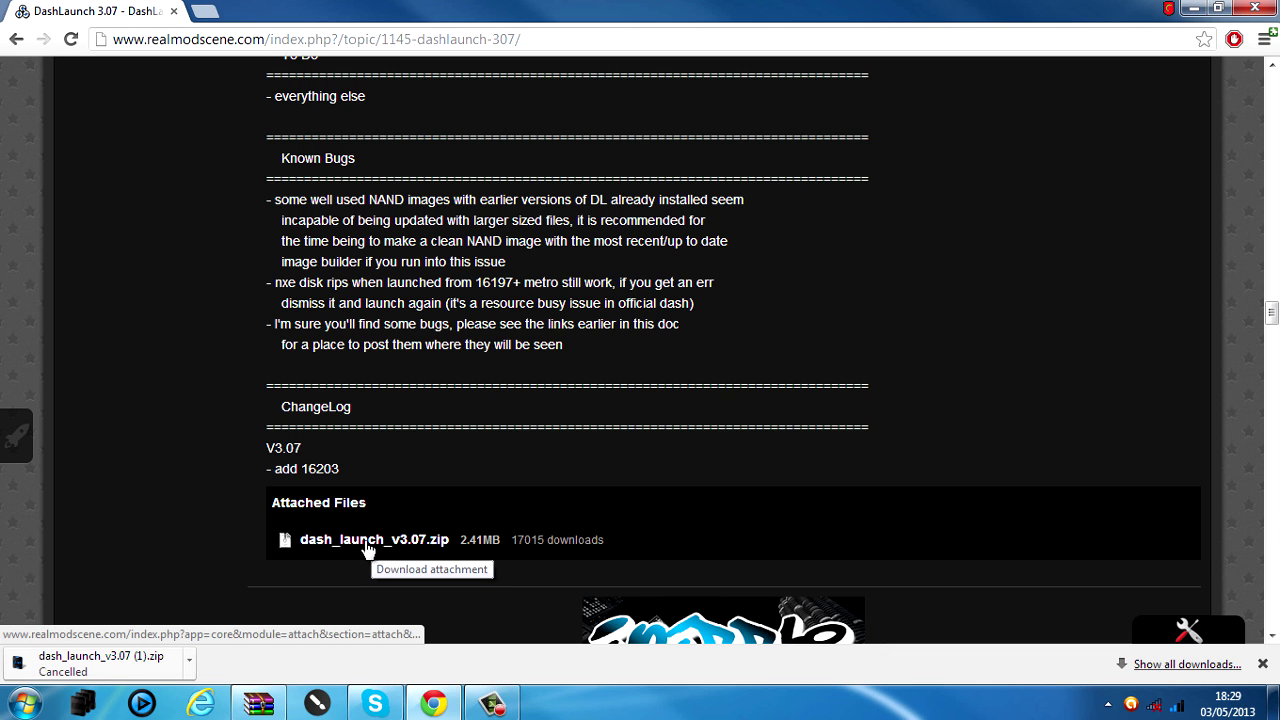
left_click(1275, 7)
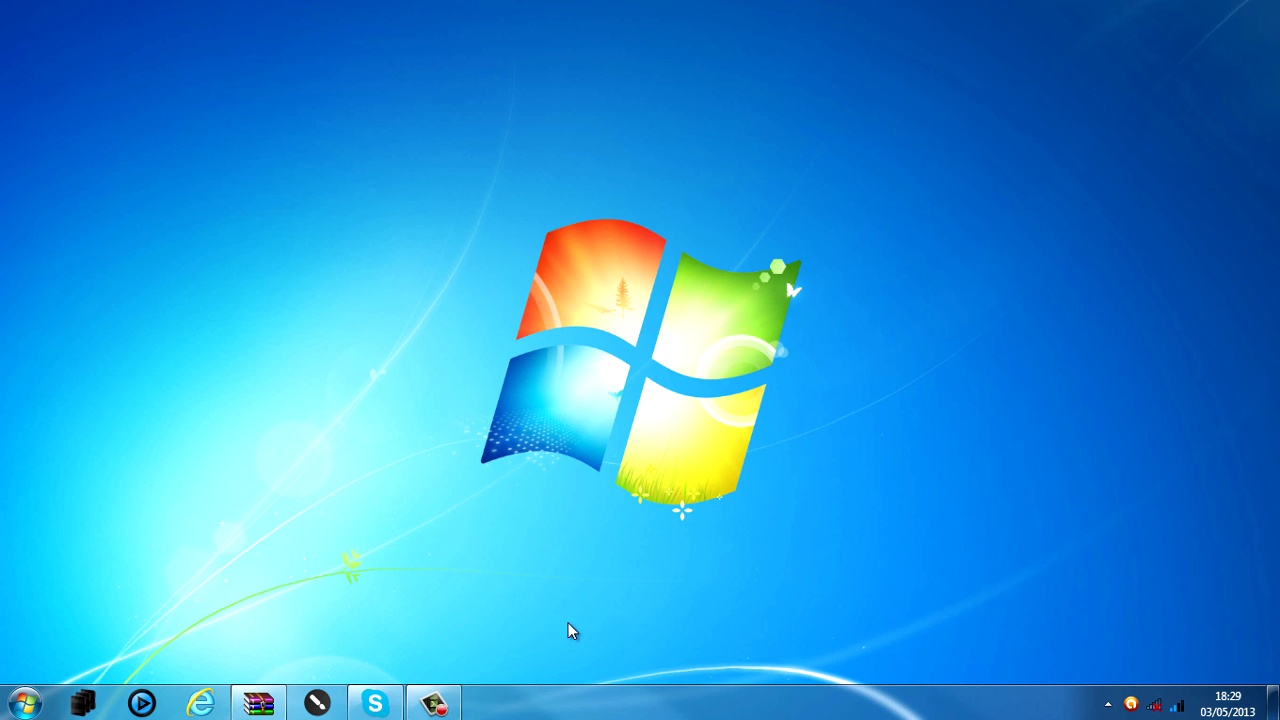
Step: Bring up the dash_launch_v3.07.zip archive in WinRAR, place it aside, and create a desktop folder named Dashlaunch V3.07
left_click(256, 704)
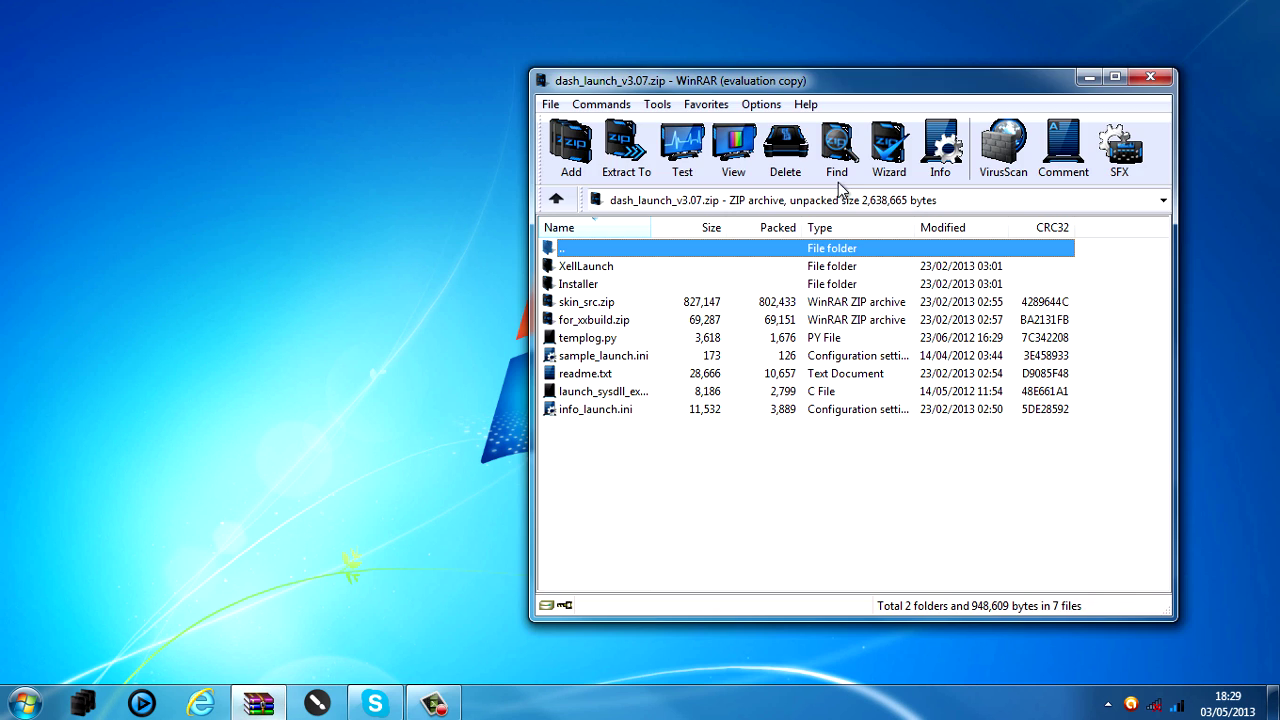
left_click_drag(751, 77, 933, 106)
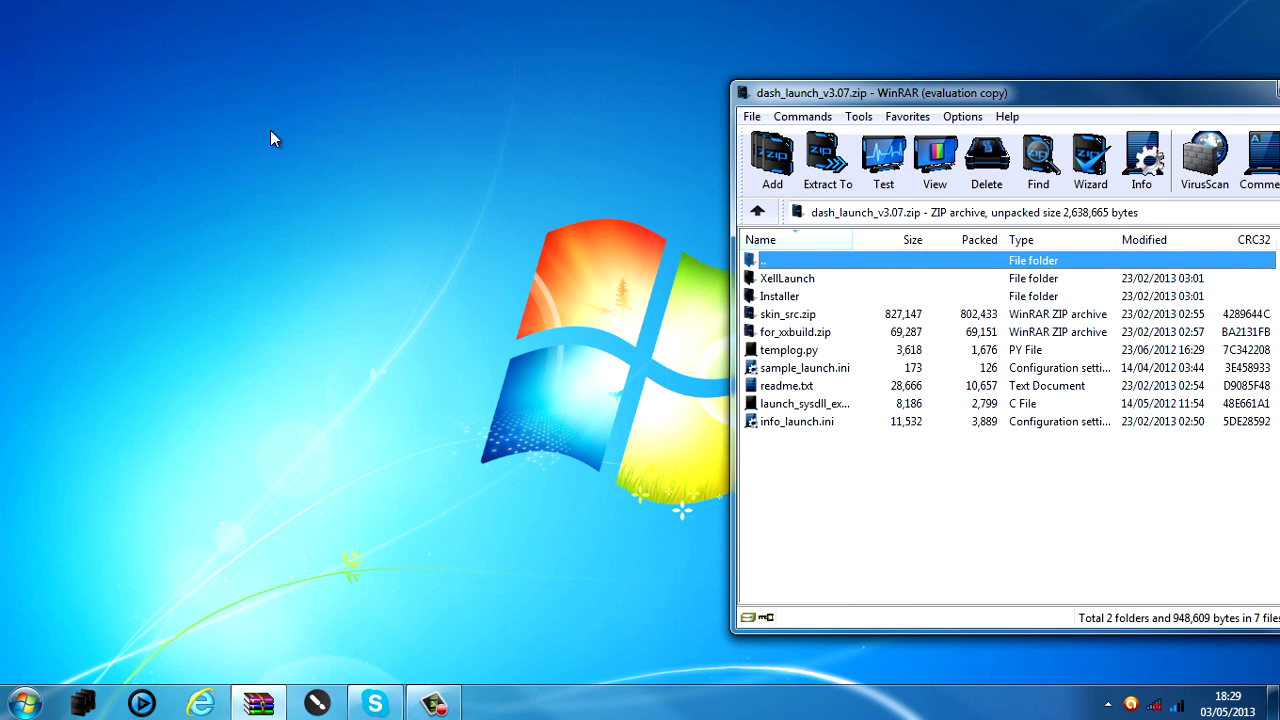
left_click(297, 400)
right_click(182, 242)
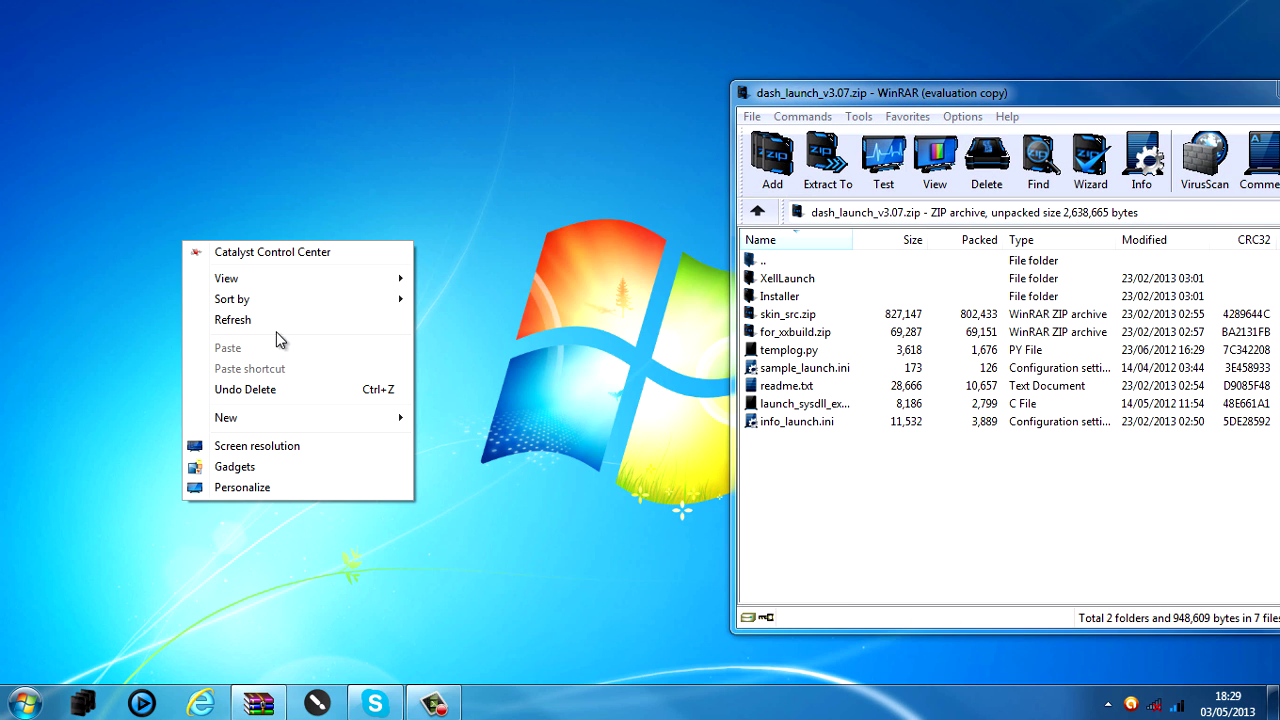
mouse_move(325, 422)
left_click(448, 99)
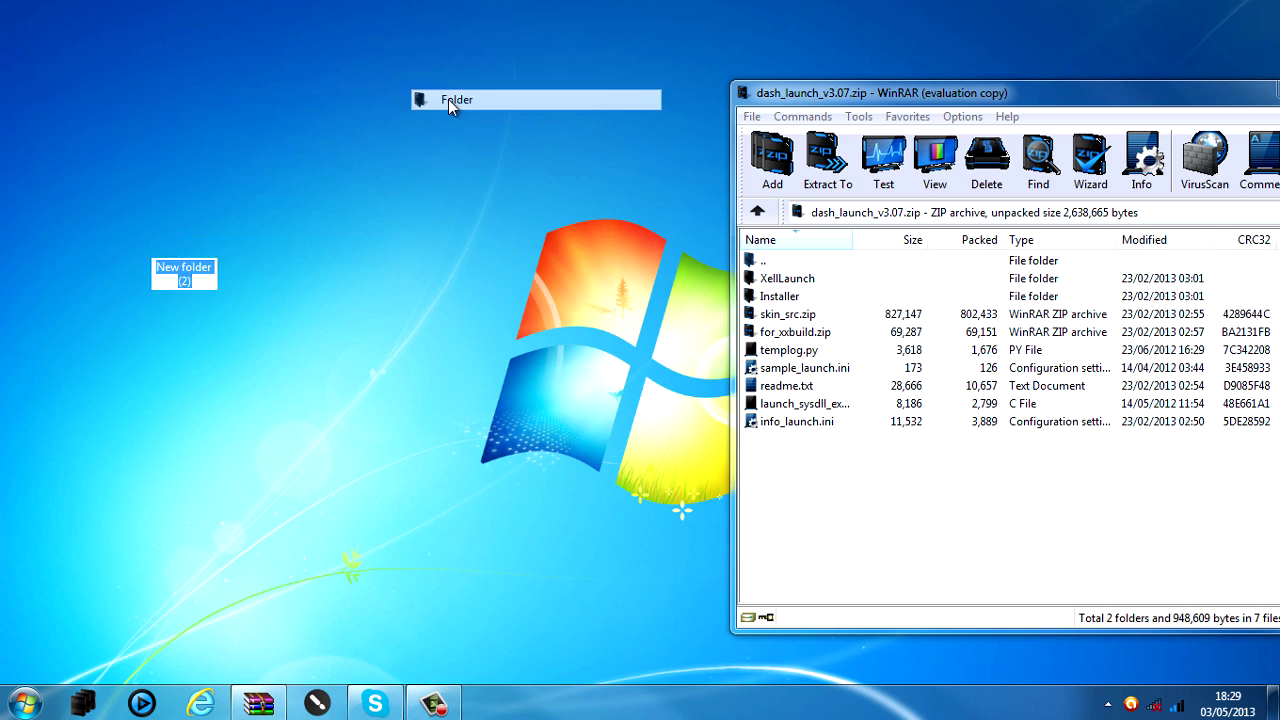
type("Dash")
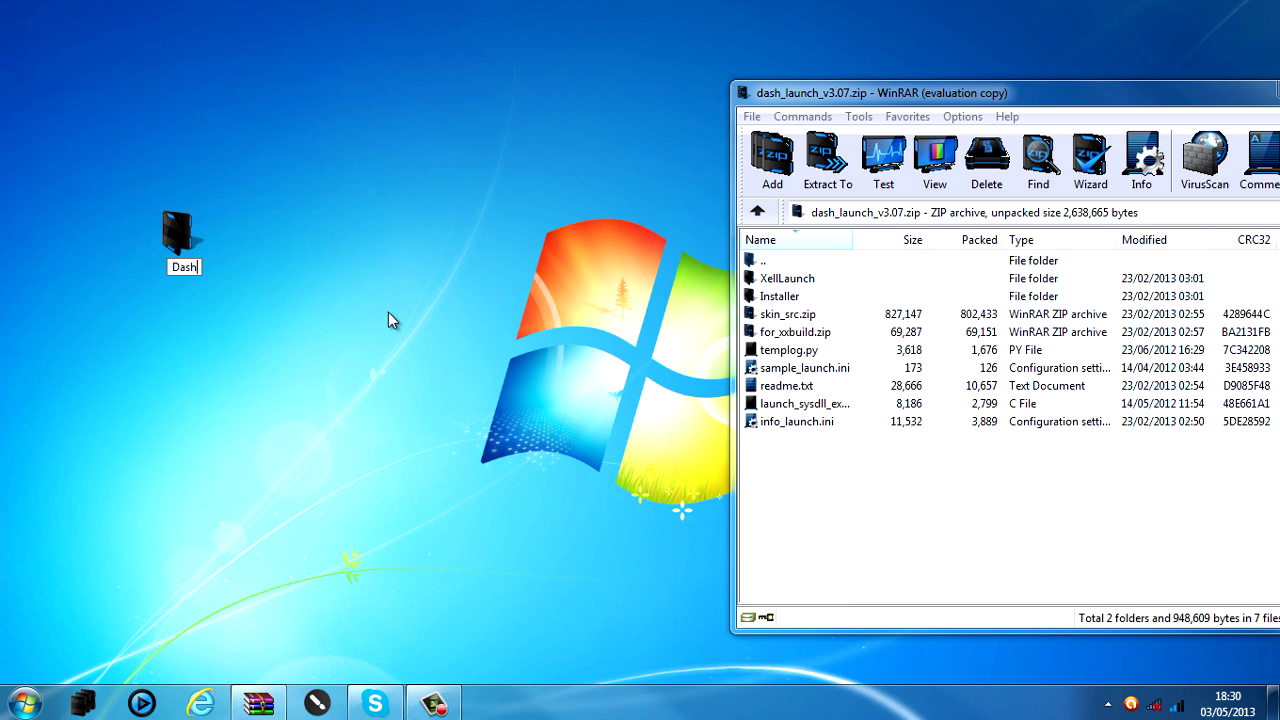
type("launch V")
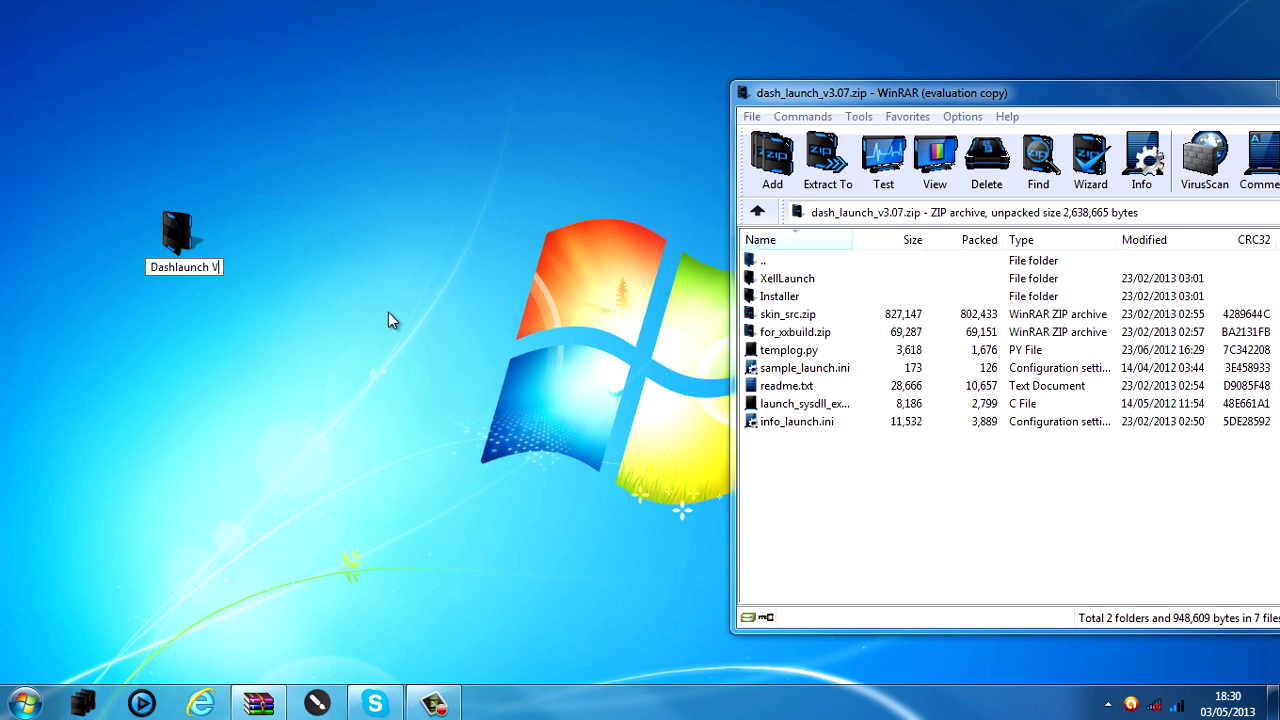
type("3.07")
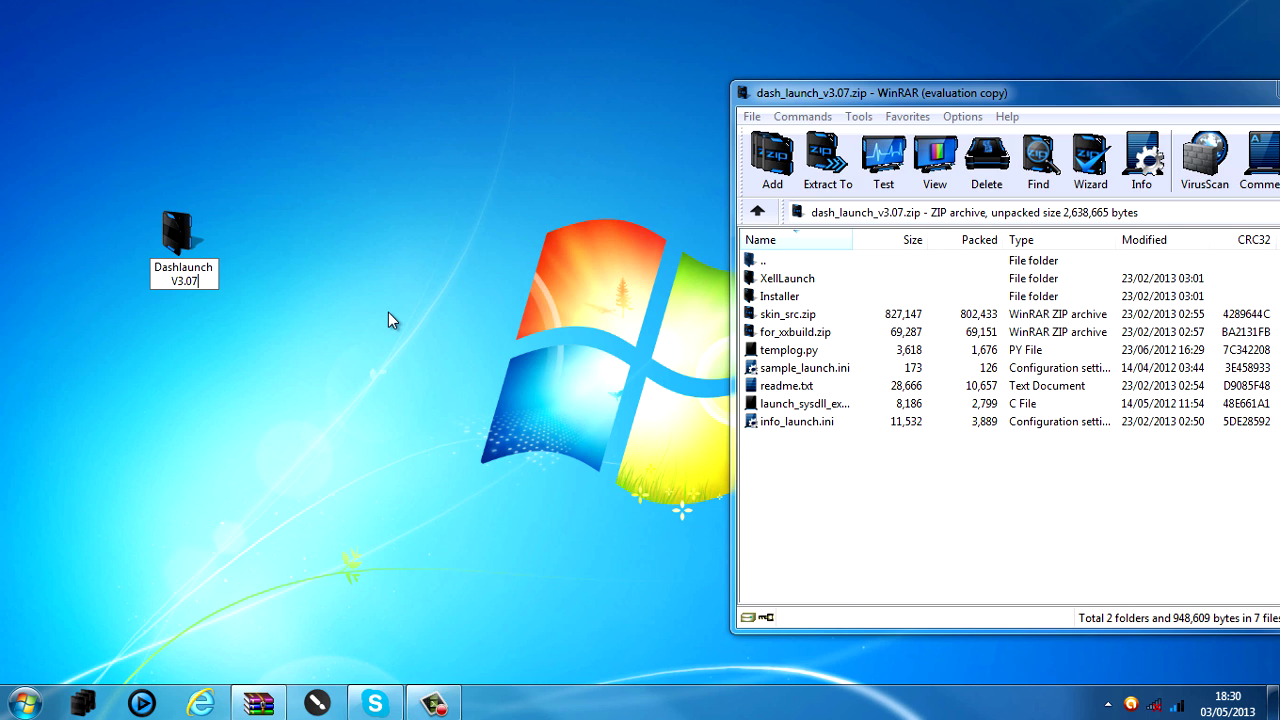
key("Return")
Step: Extract all files and folders of the archive into the Dashlaunch V3.07 desktop folder and close WinRAR
left_click_drag(796, 496, 178, 240)
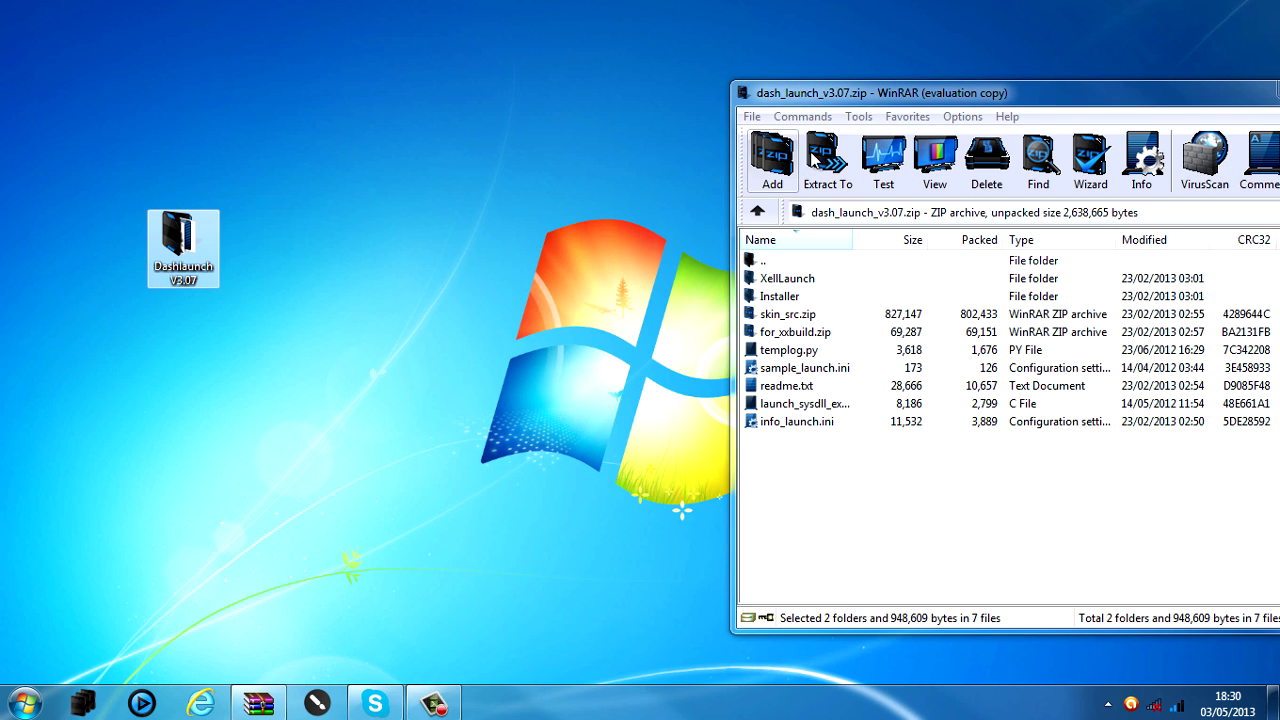
left_click_drag(830, 92, 556, 107)
left_click(1078, 105)
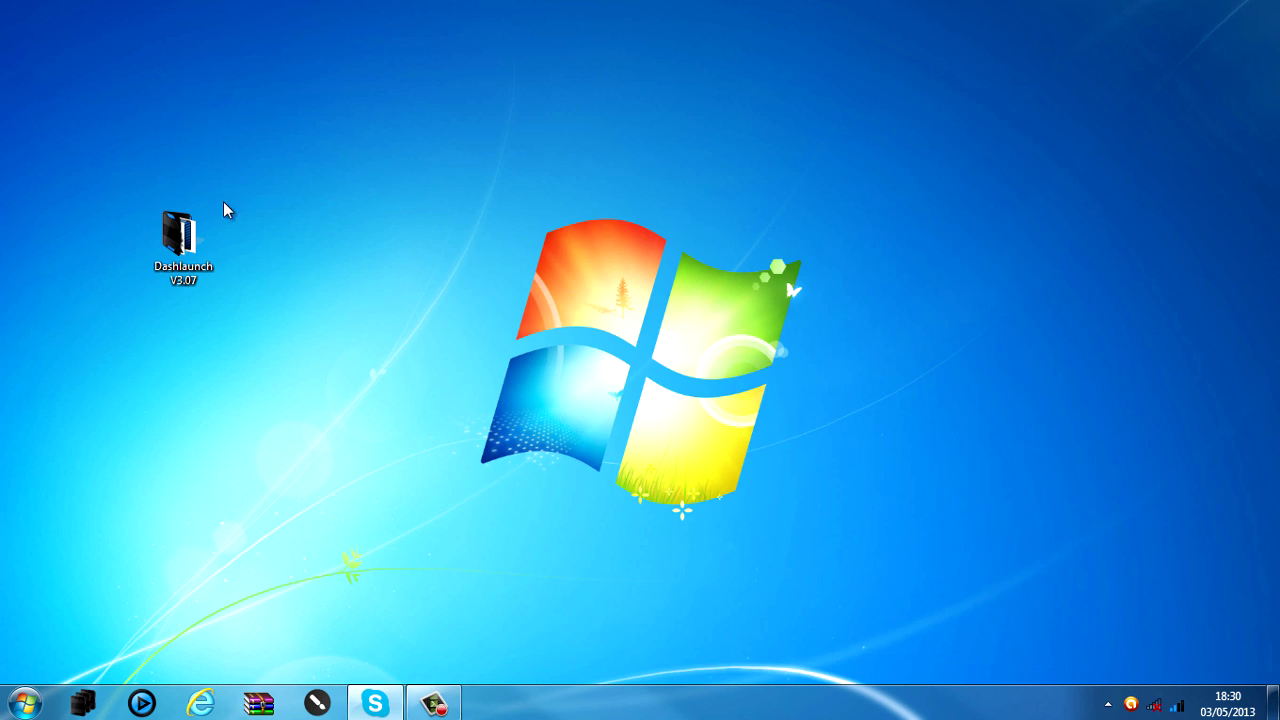
Step: Check the extracted contents of the Dashlaunch V3.07 folder and close its window
double_click(180, 245)
left_click_drag(326, 466, 670, 95)
left_click(809, 371)
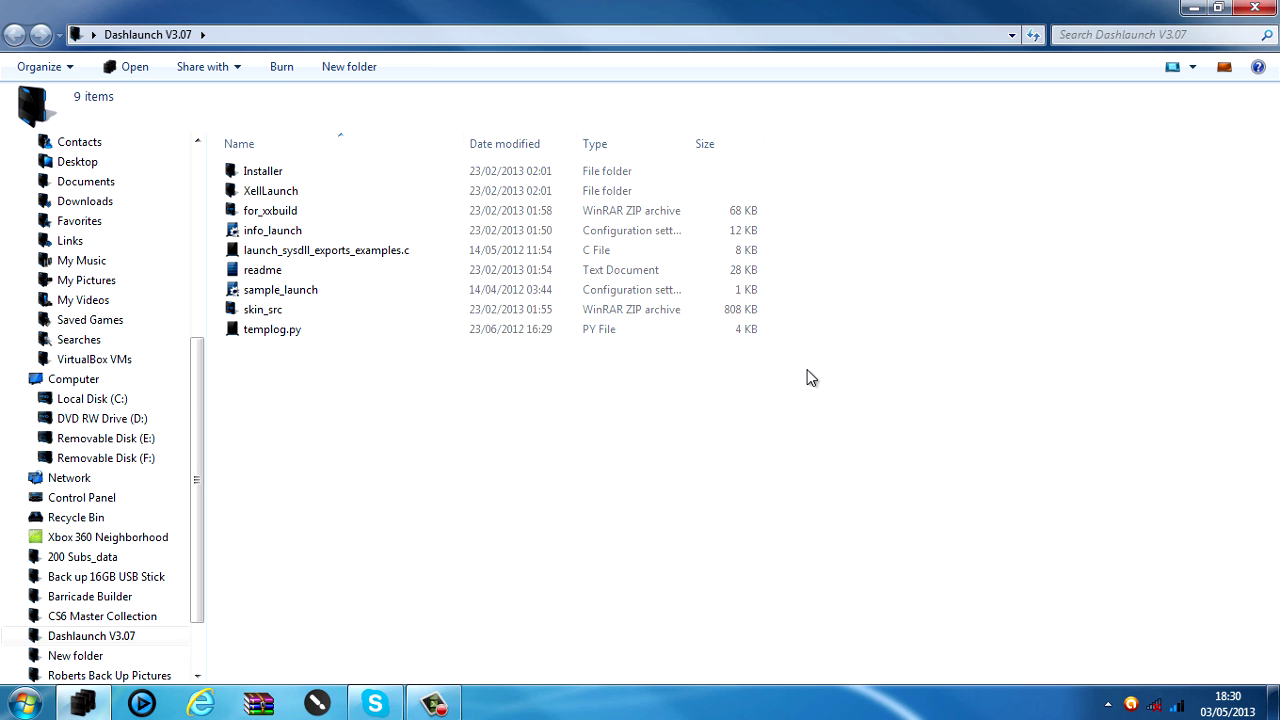
left_click(1255, 7)
Step: Copy the Dashlaunch V3.07 folder from the desktop to Removable Disk (F:) and close the drive window
left_click_drag(207, 240, 357, 248)
key("super")
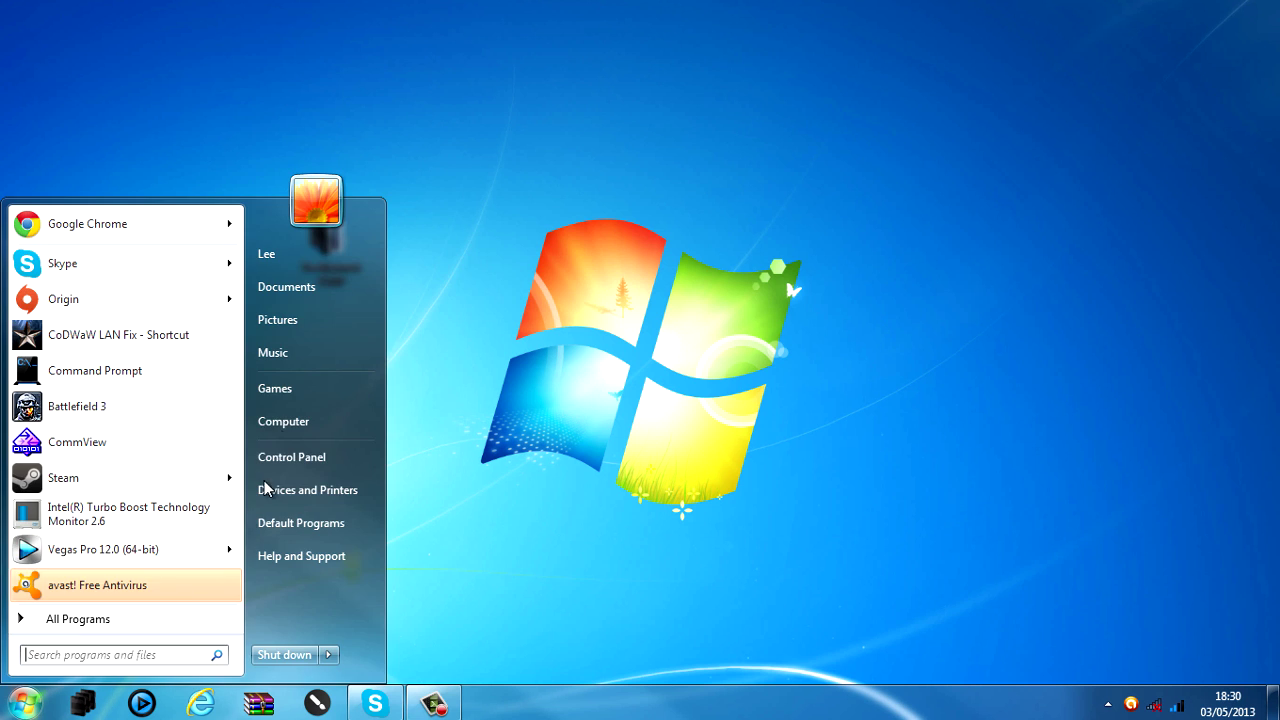
left_click(319, 414)
double_click(808, 290)
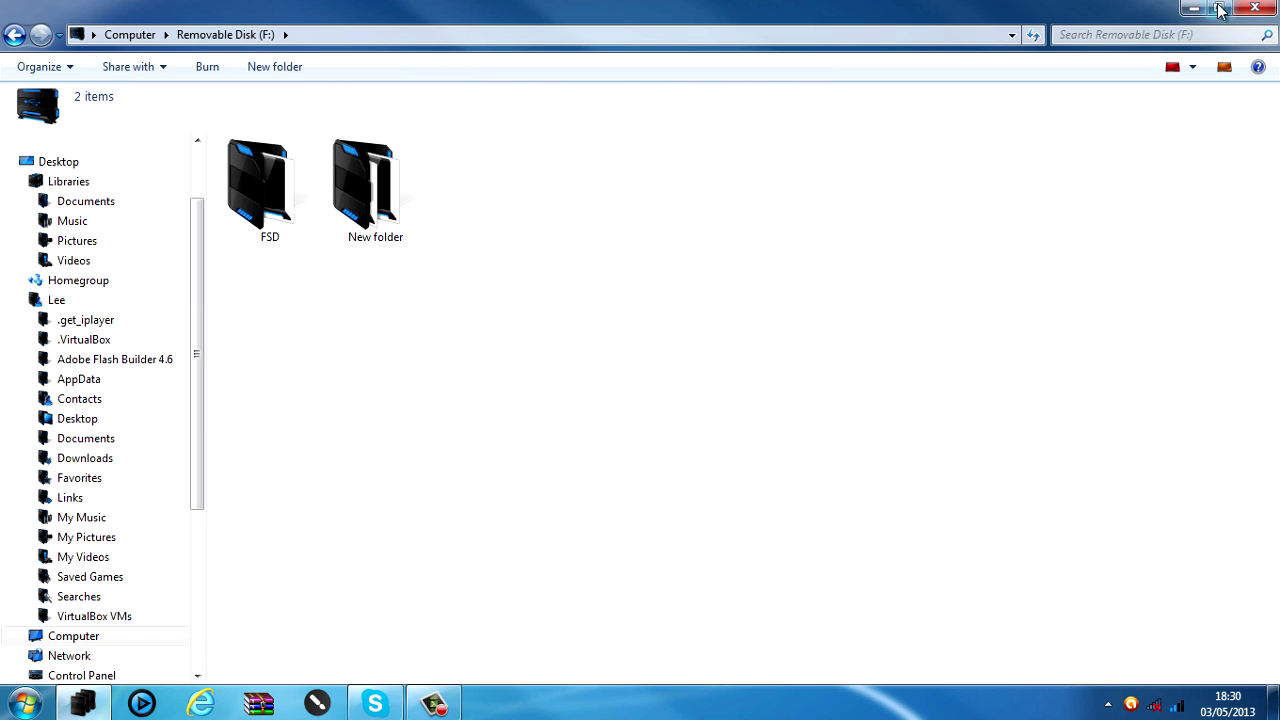
left_click(1217, 7)
left_click_drag(565, 140, 376, 351)
left_click_drag(325, 238, 578, 555)
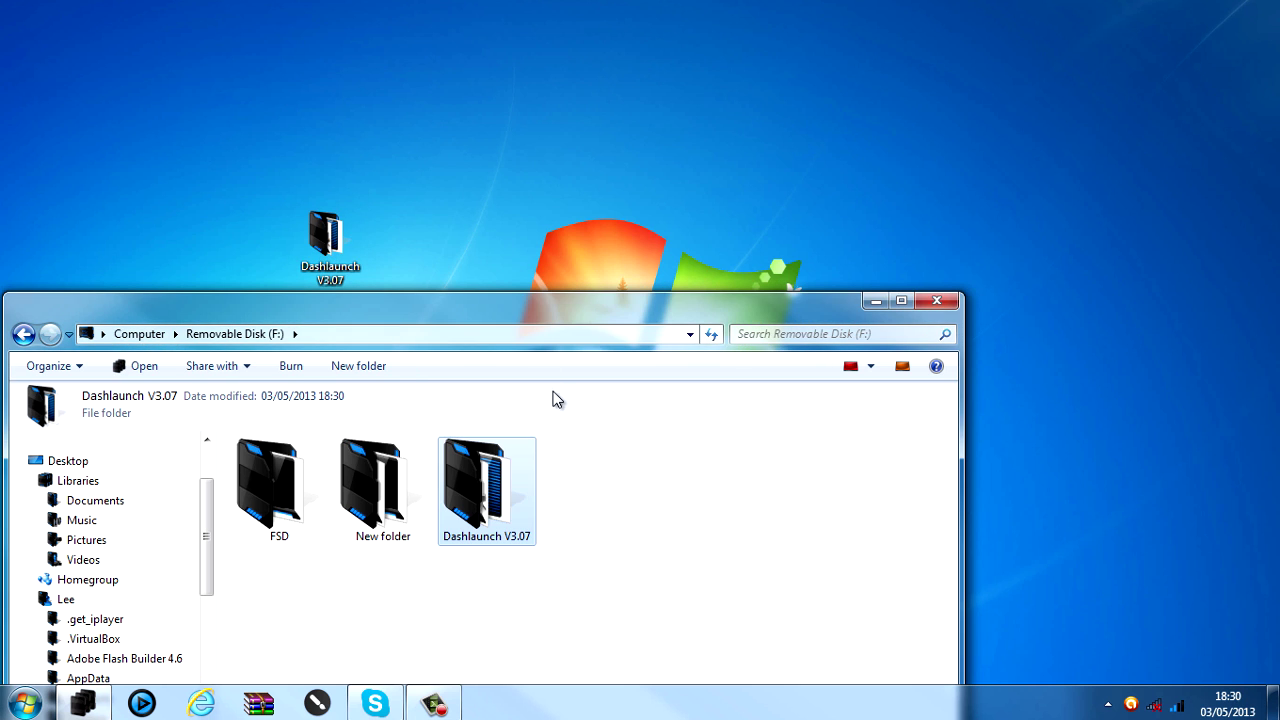
left_click(656, 512)
left_click_drag(654, 300, 806, 132)
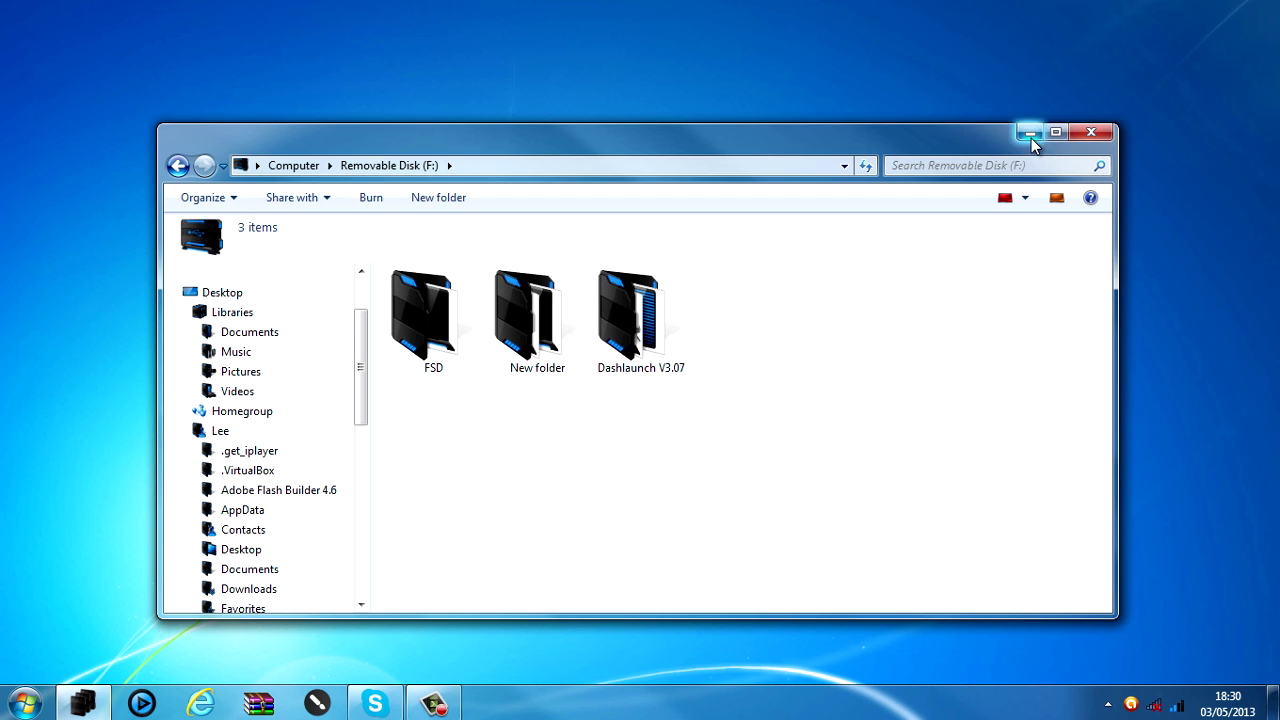
left_click(1093, 132)
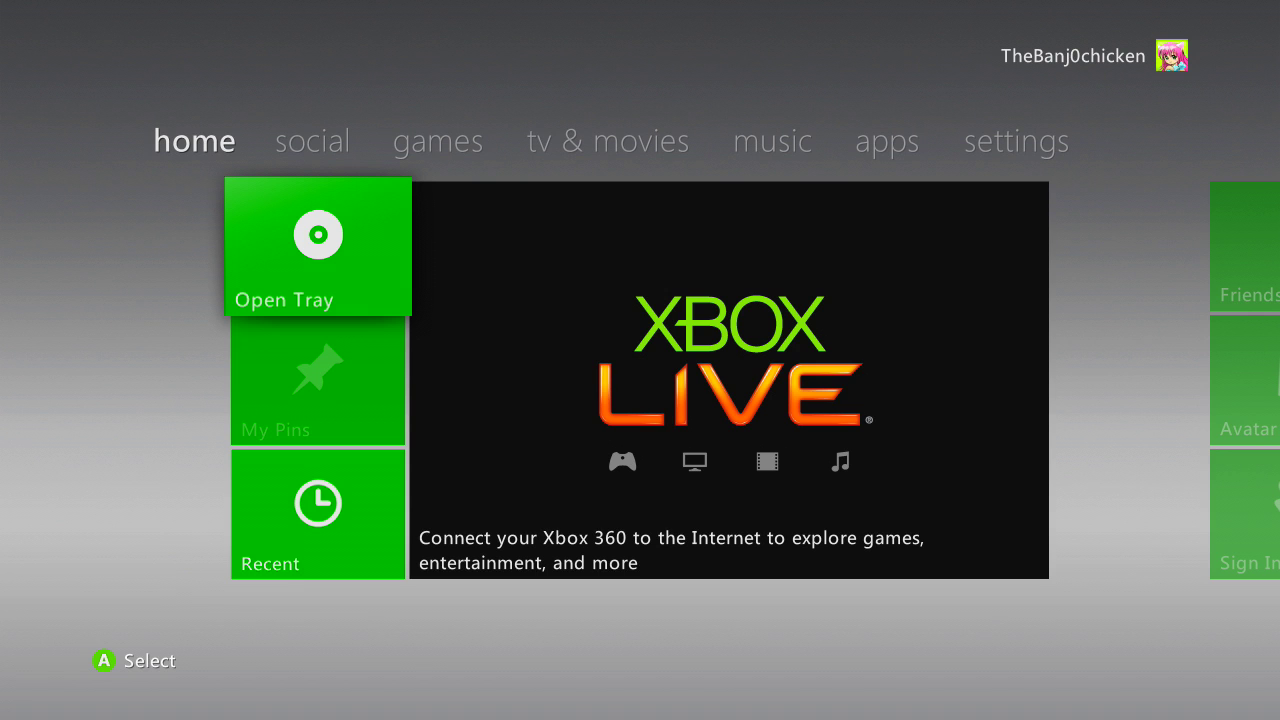
Step: Switch to the Xbox 360 dashboard and launch the file manager from the games section
key("Right")
key("Right")
key("Right")
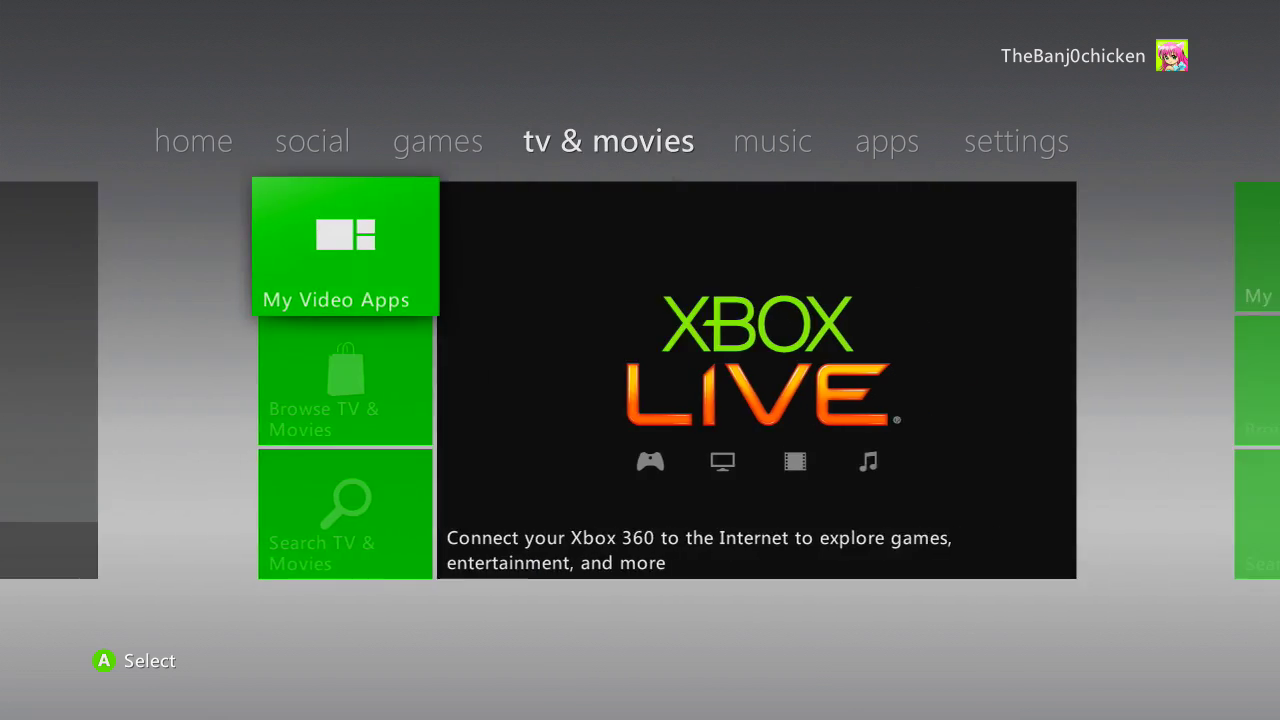
key("Left")
key("Return")
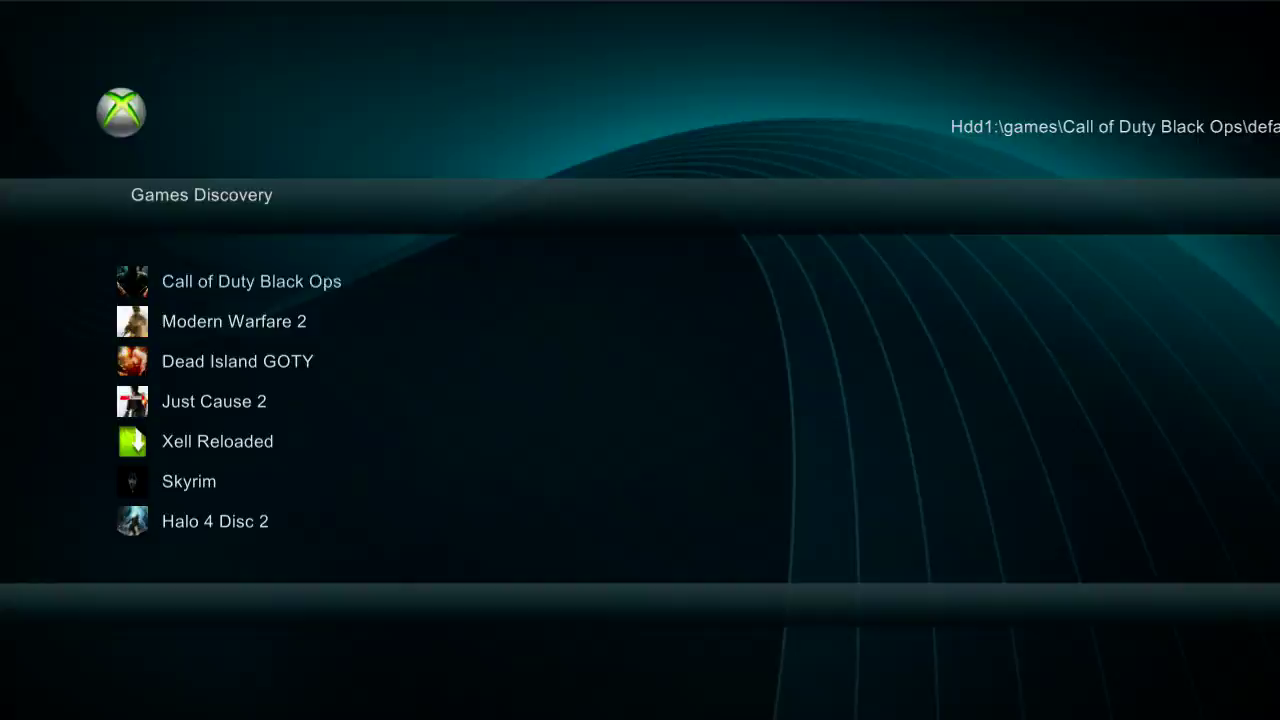
Step: Show the contents of the Usb0: drive in the file manager
key("Left")
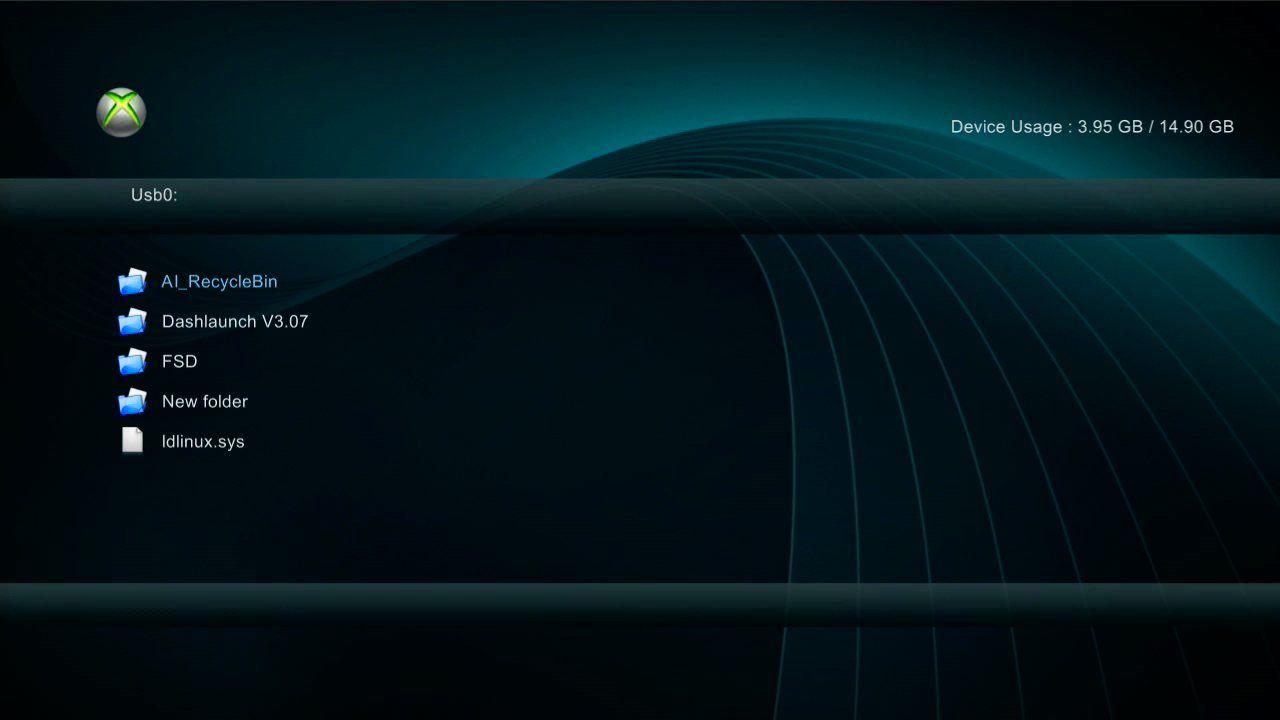
key("Right")
key("Left")
key("Left")
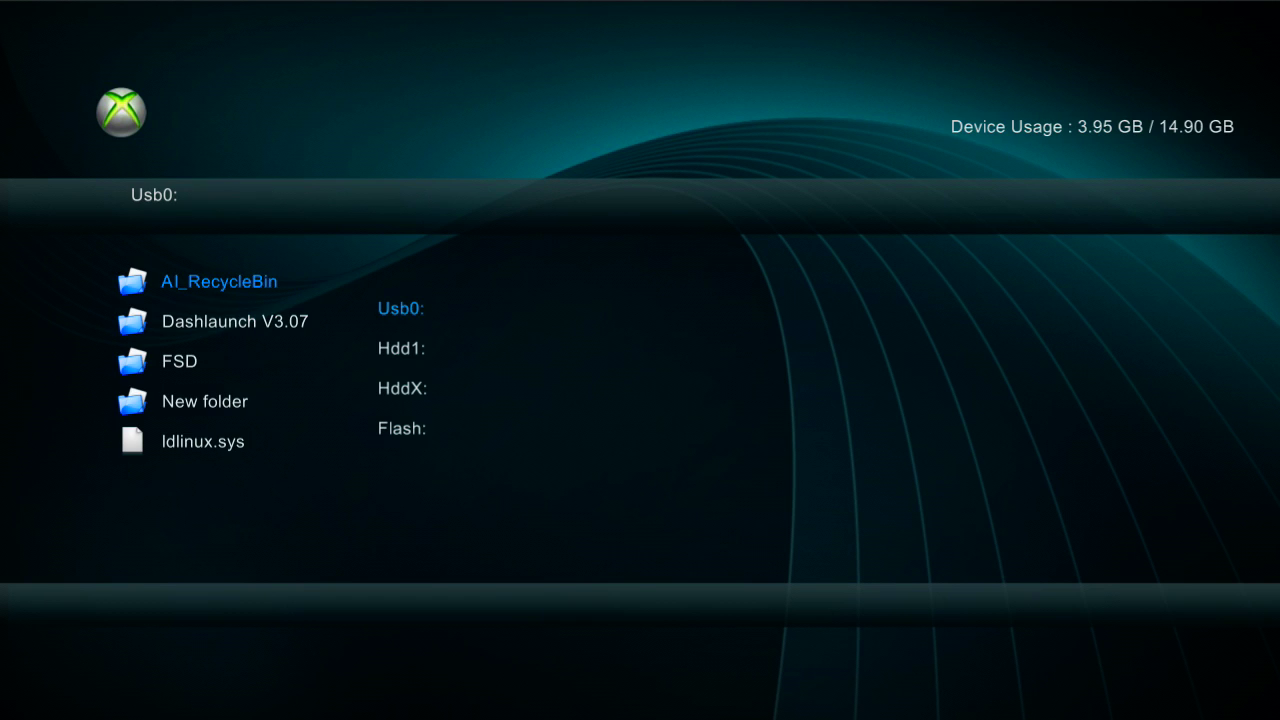
key("Return")
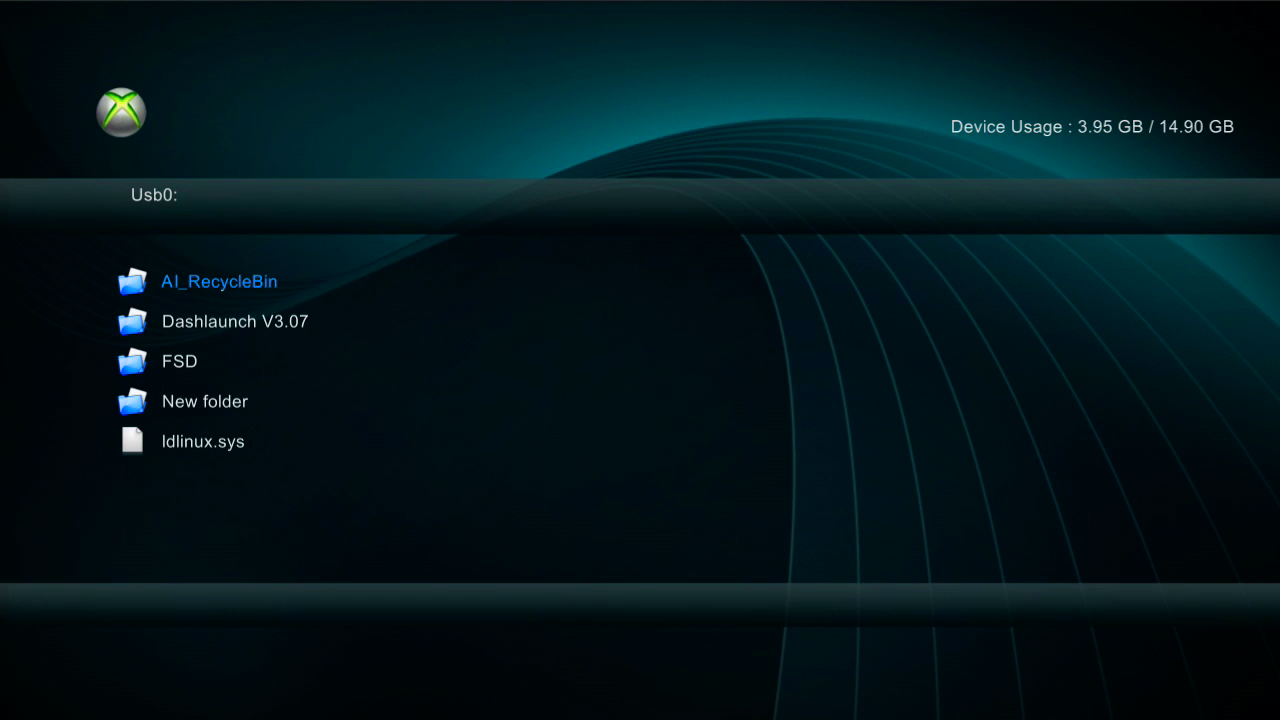
Step: Copy the Dashlaunch V3.07 folder on the Usb0: drive
key("Down")
key("Up")
key("Down")
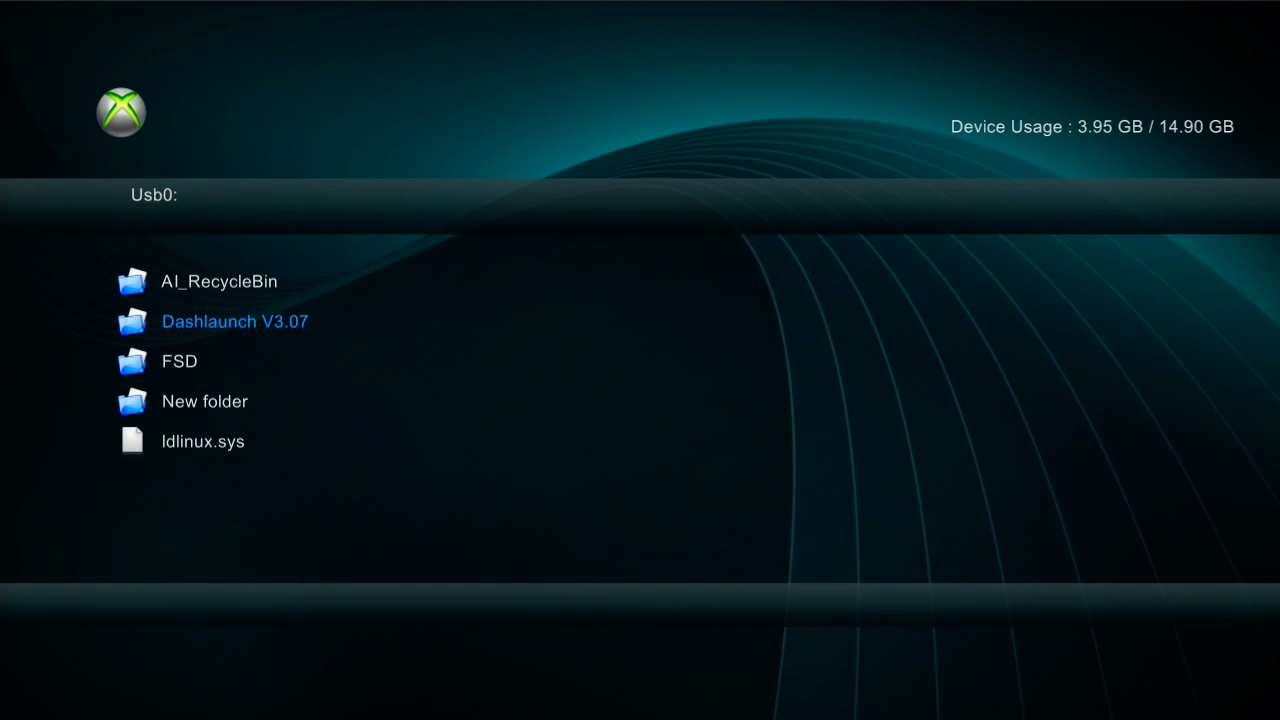
key("Menu")
key("Return")
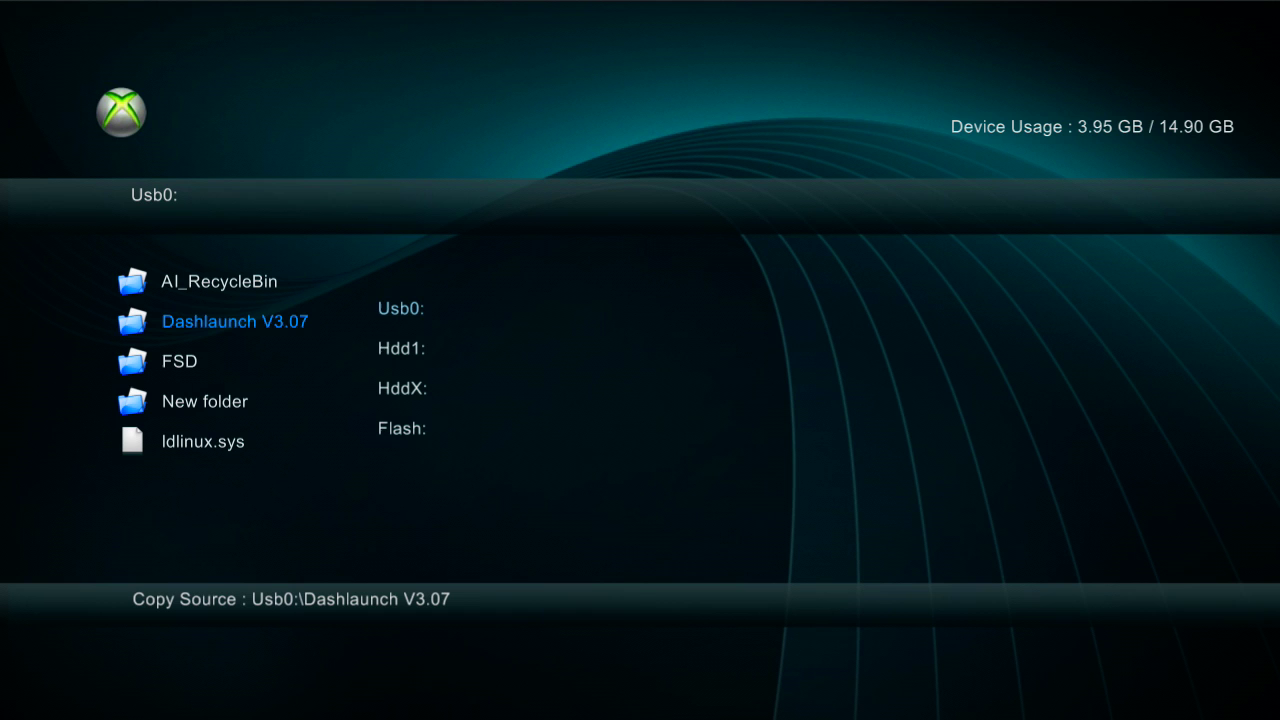
Step: Go to the Hdd1: drive and paste the copied folder into its root
key("Down")
key("Return")
key("Down")
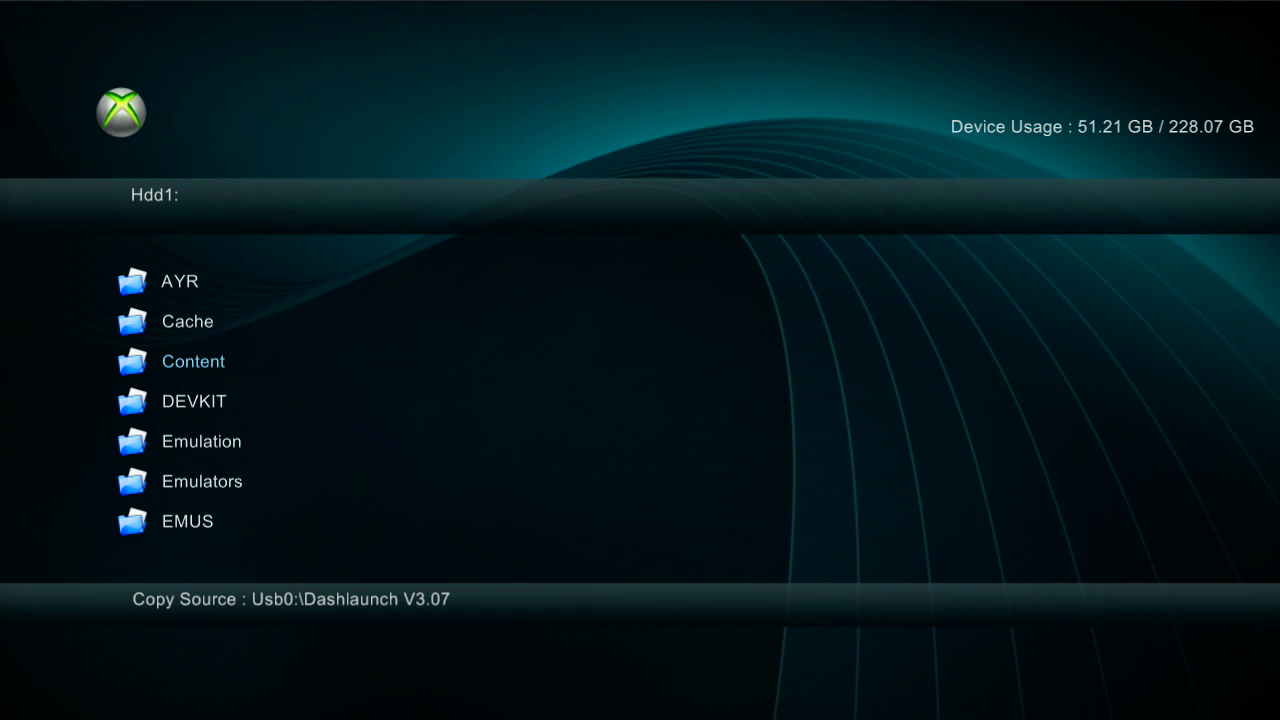
key("Menu")
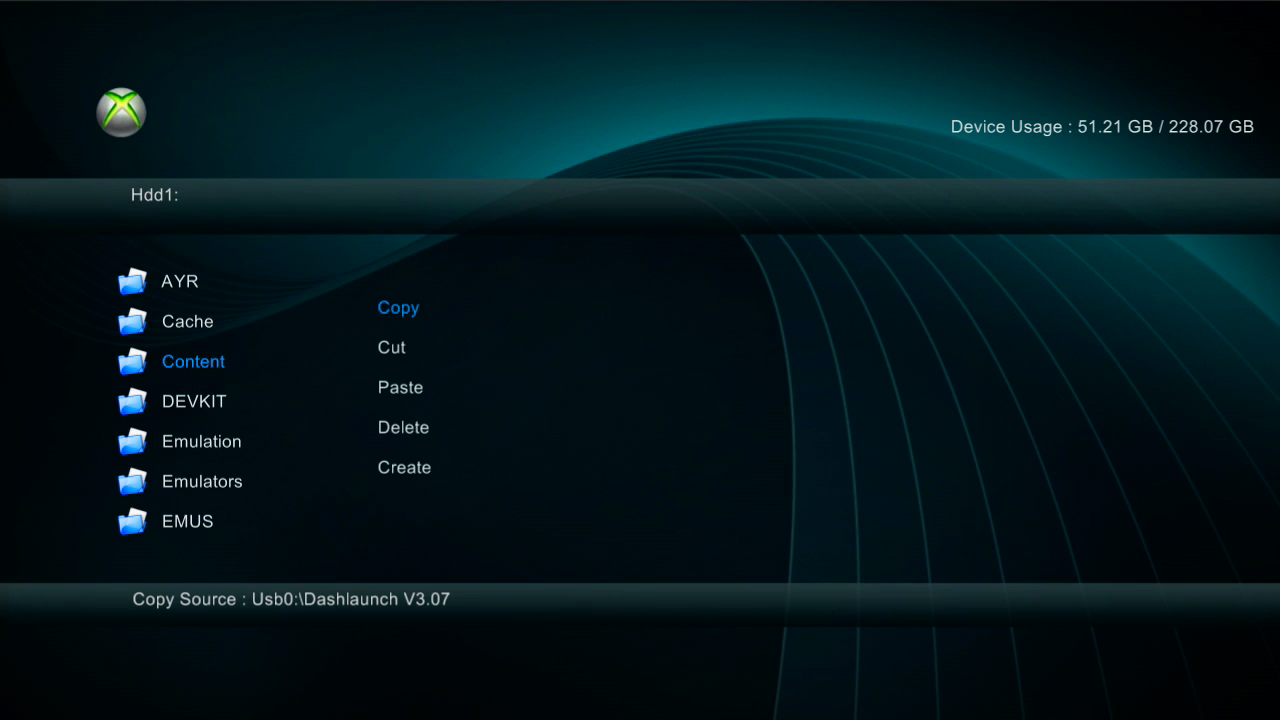
key("Down")
key("Down")
key("Return")
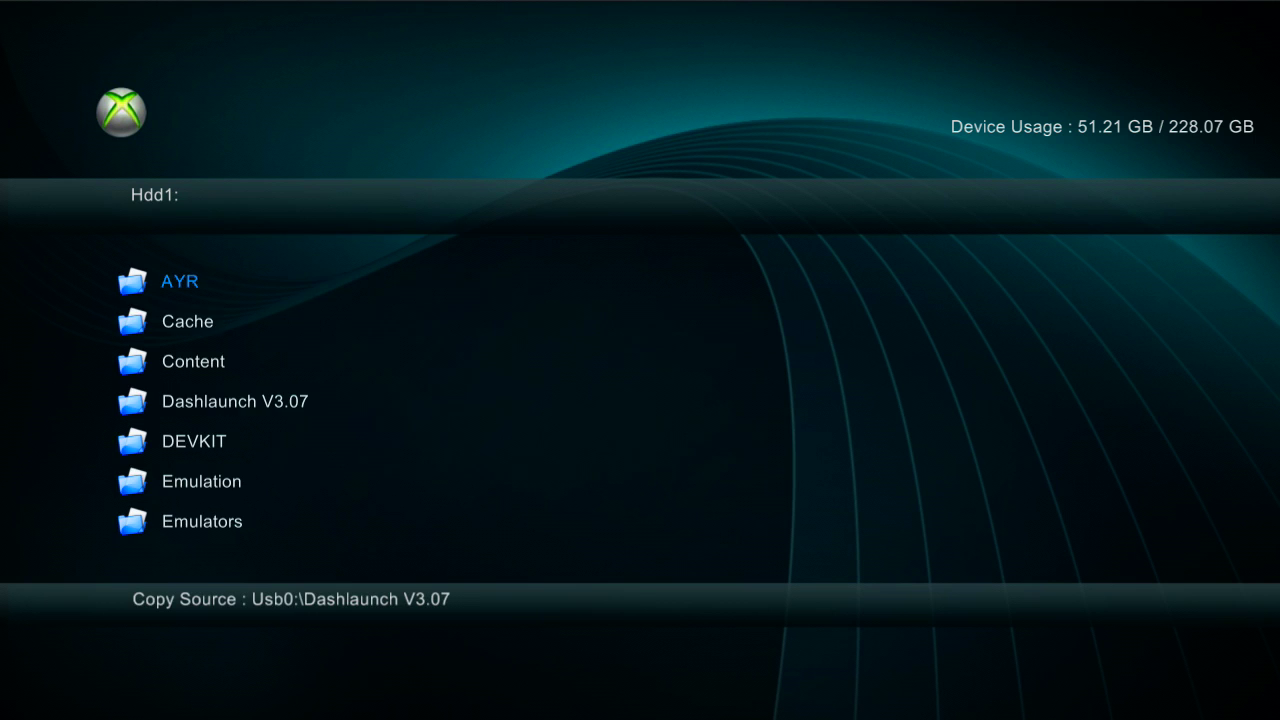
Step: Open the Dashlaunch V3.07 folder on Hdd1: and launch the DashLaunch installer from its Installer folder
key("Down")
key("Down")
key("Down")
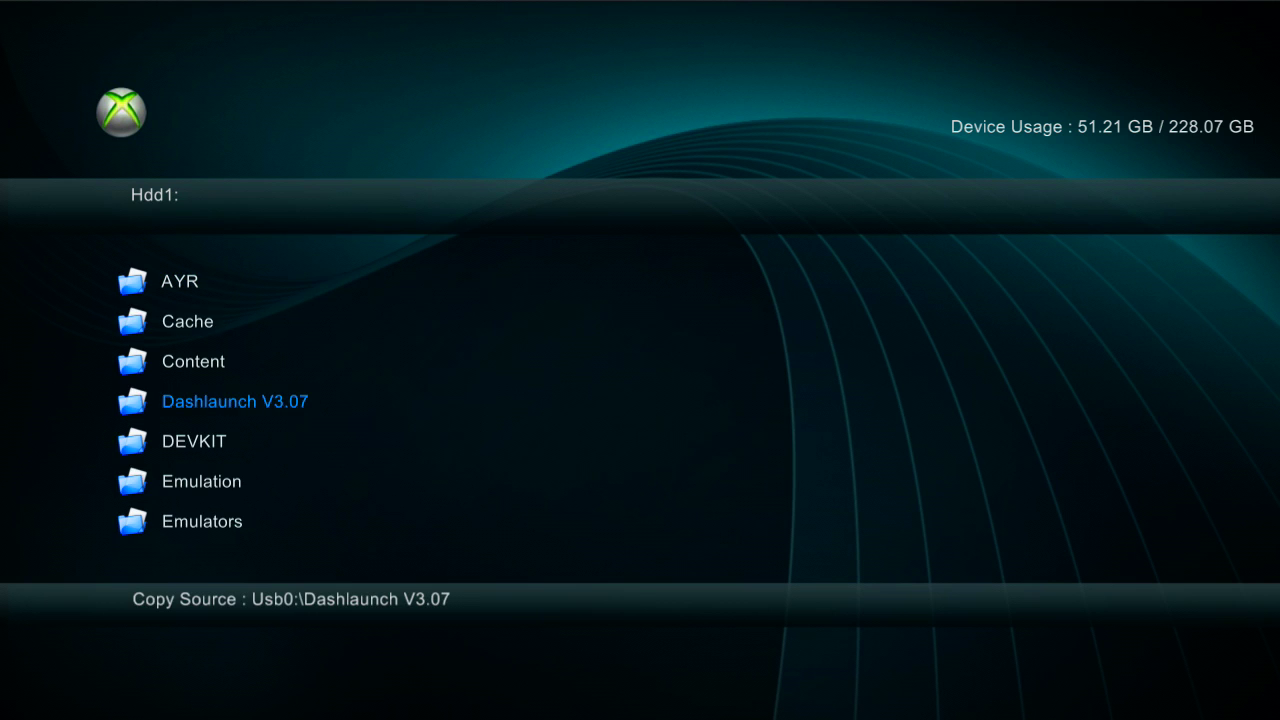
key("Return")
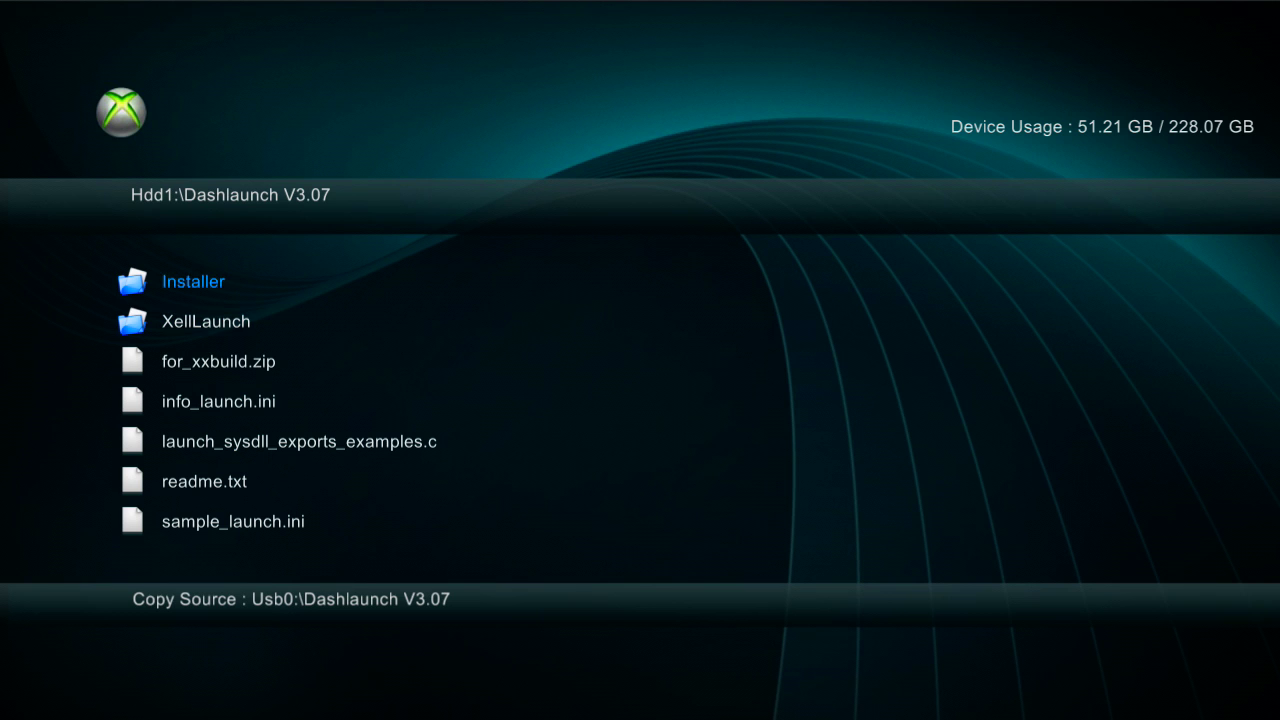
key("Return")
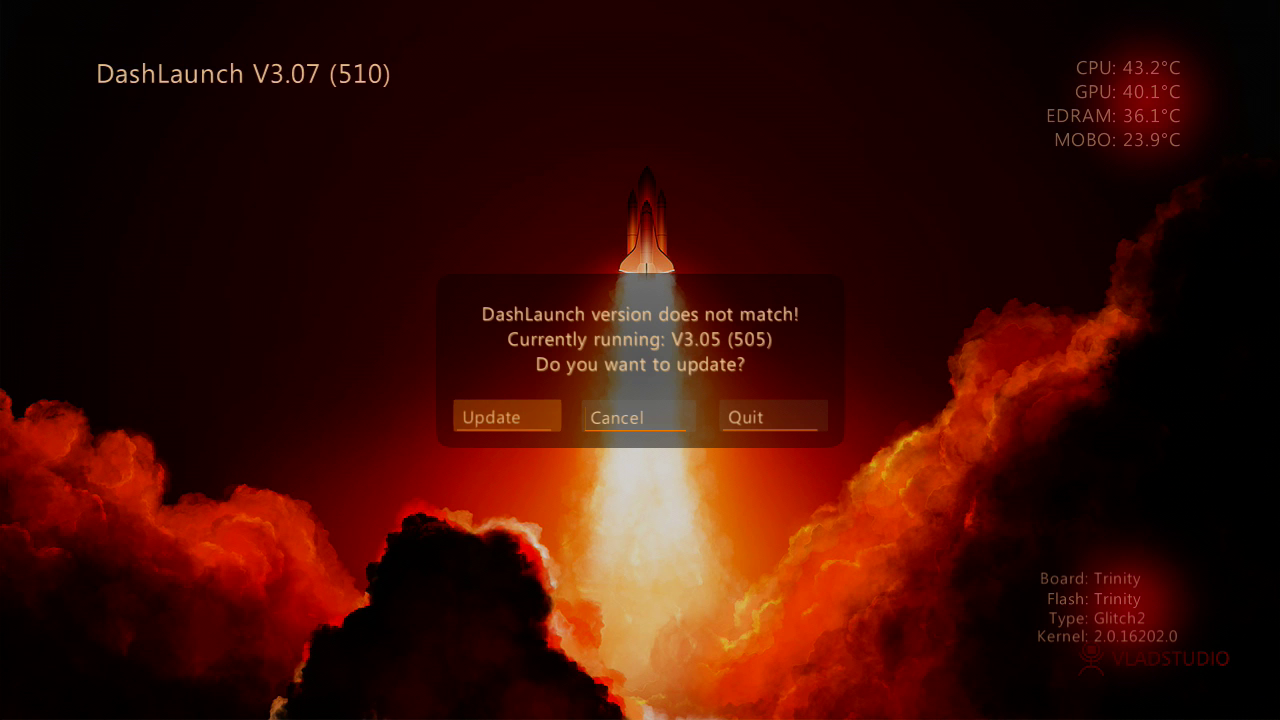
Step: Cancel the offered DashLaunch update and continue to the current options
key("Right")
key("Right")
key("Right")
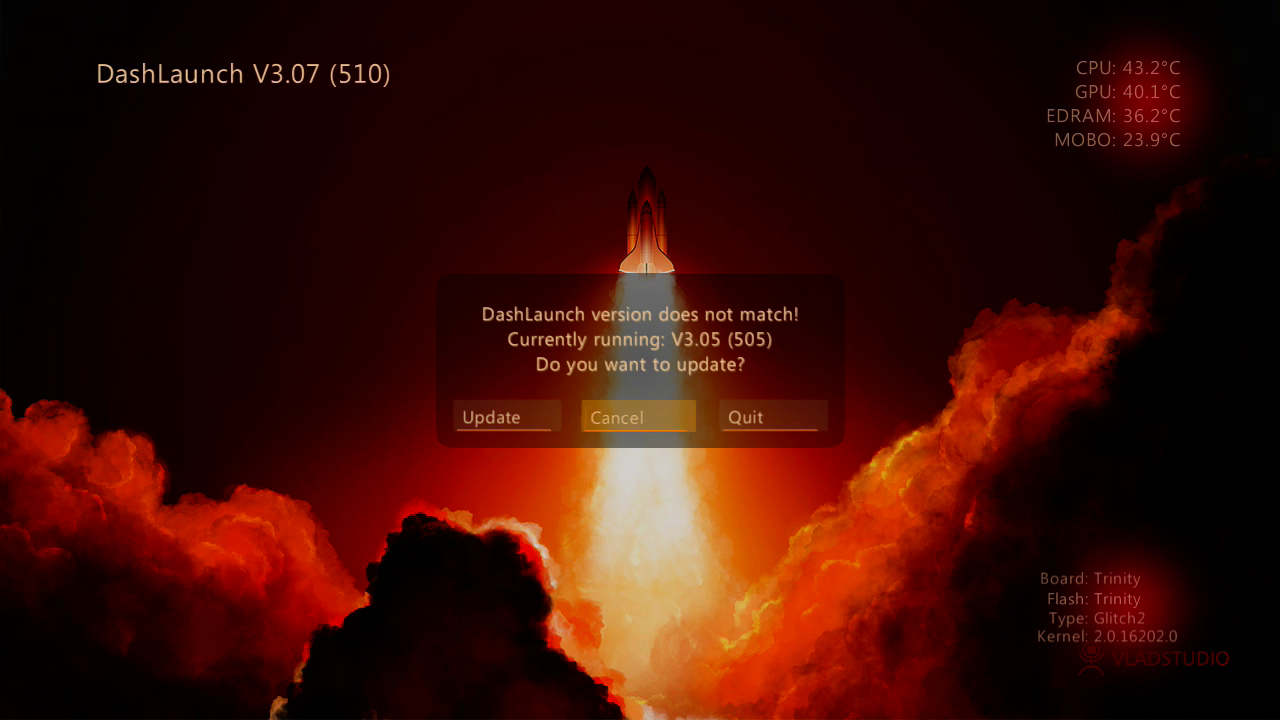
key("Return")
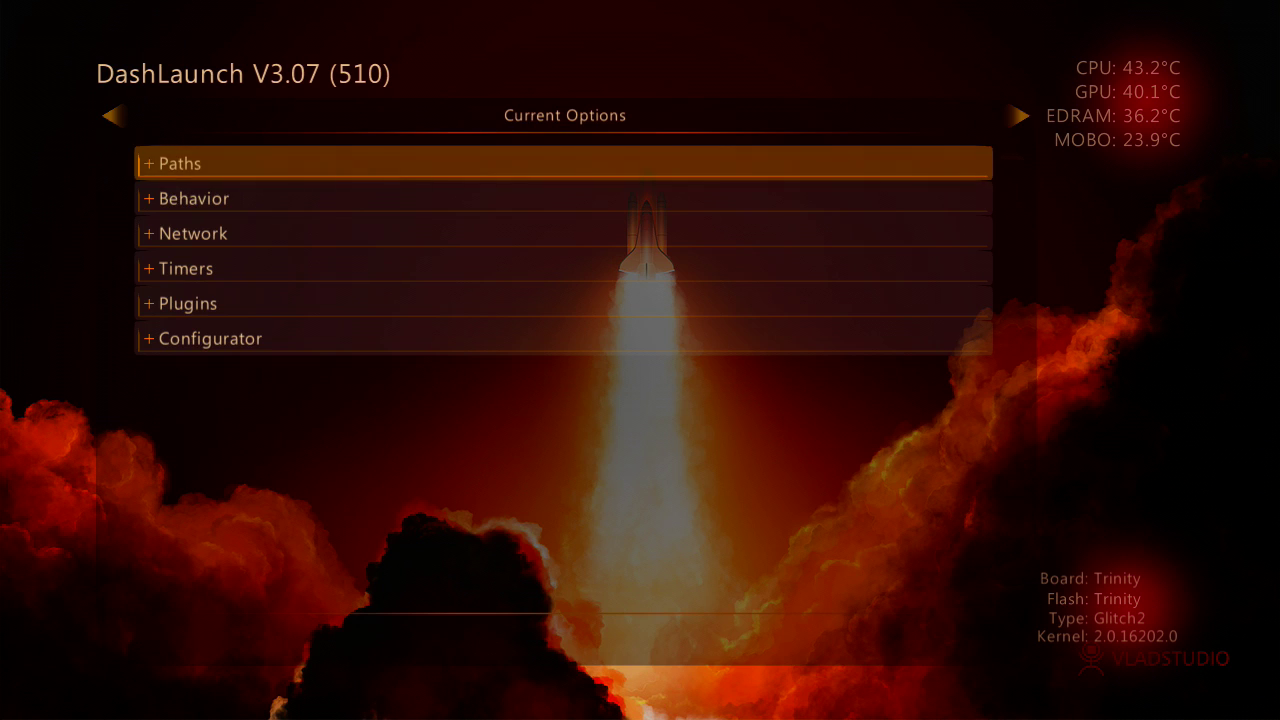
key("Down")
key("Up")
key("Down")
key("Down")
key("Up")
key("Up")
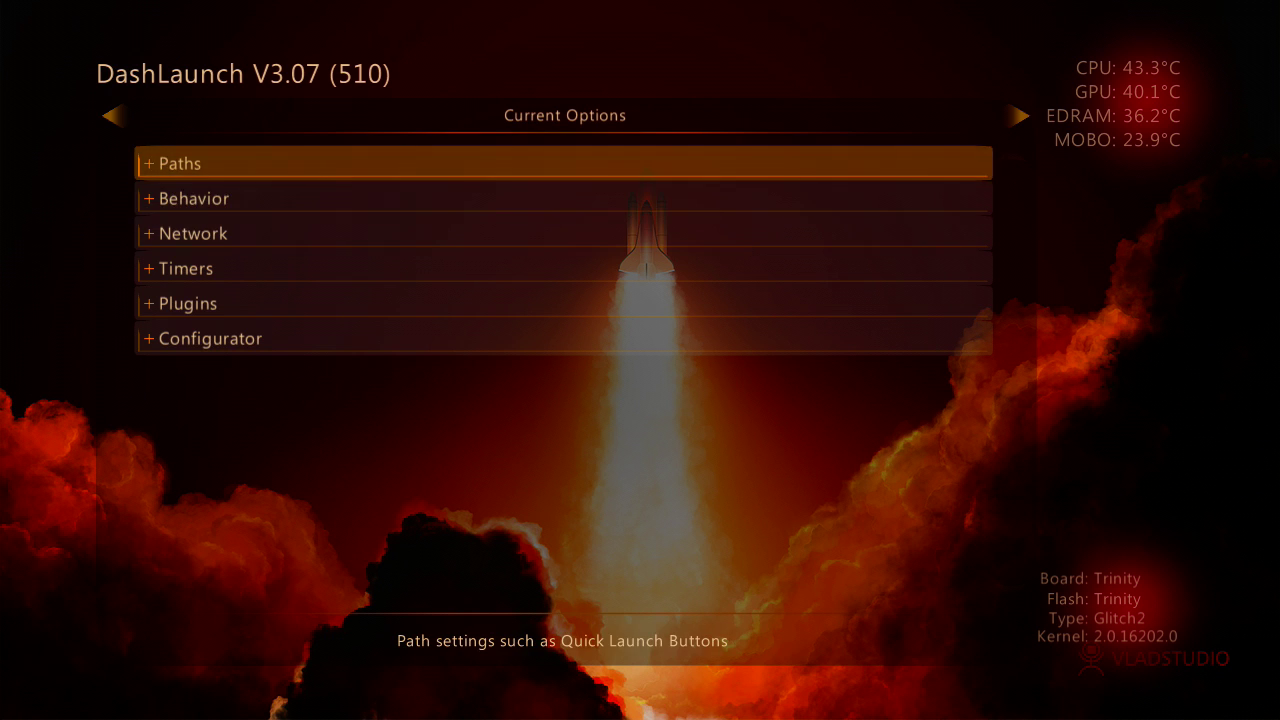
Step: Look at the device list on the Save \ Load launch.ini page, including the Hdd entry, and return to Current Options
key("Right")
key("Left")
key("Right")
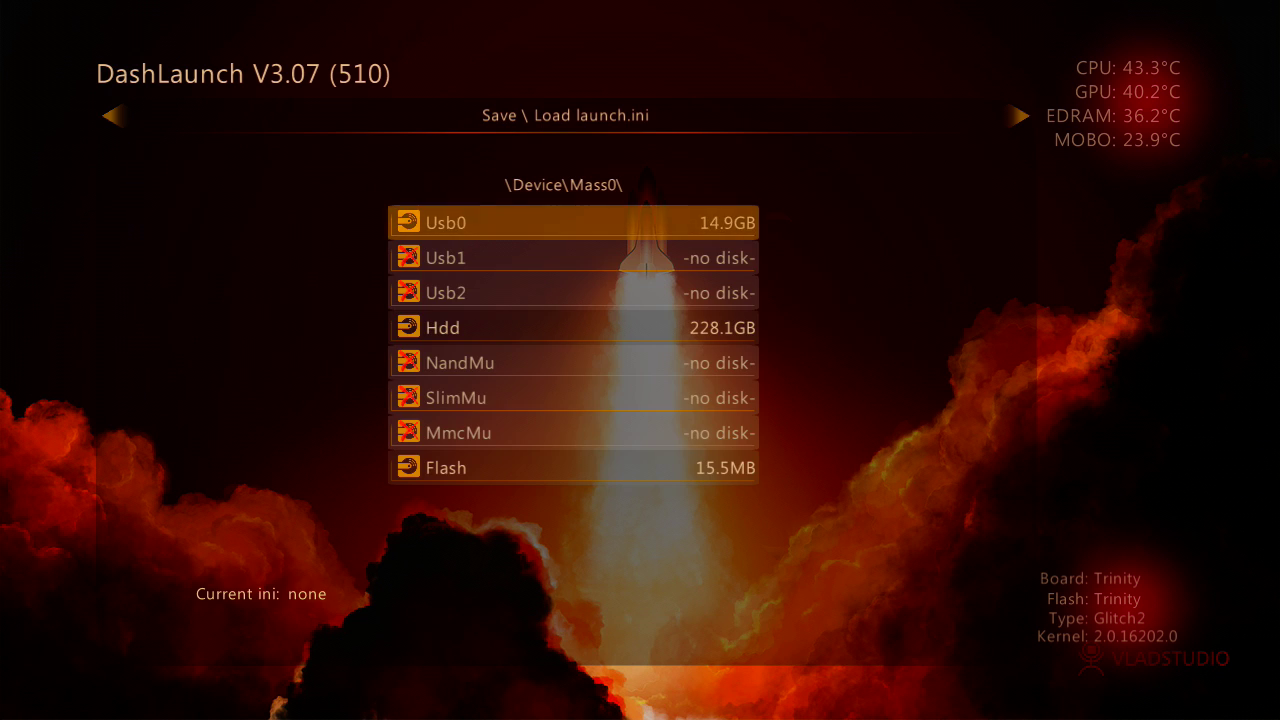
key("Left")
key("Right")
key("Down")
key("Down")
key("Down")
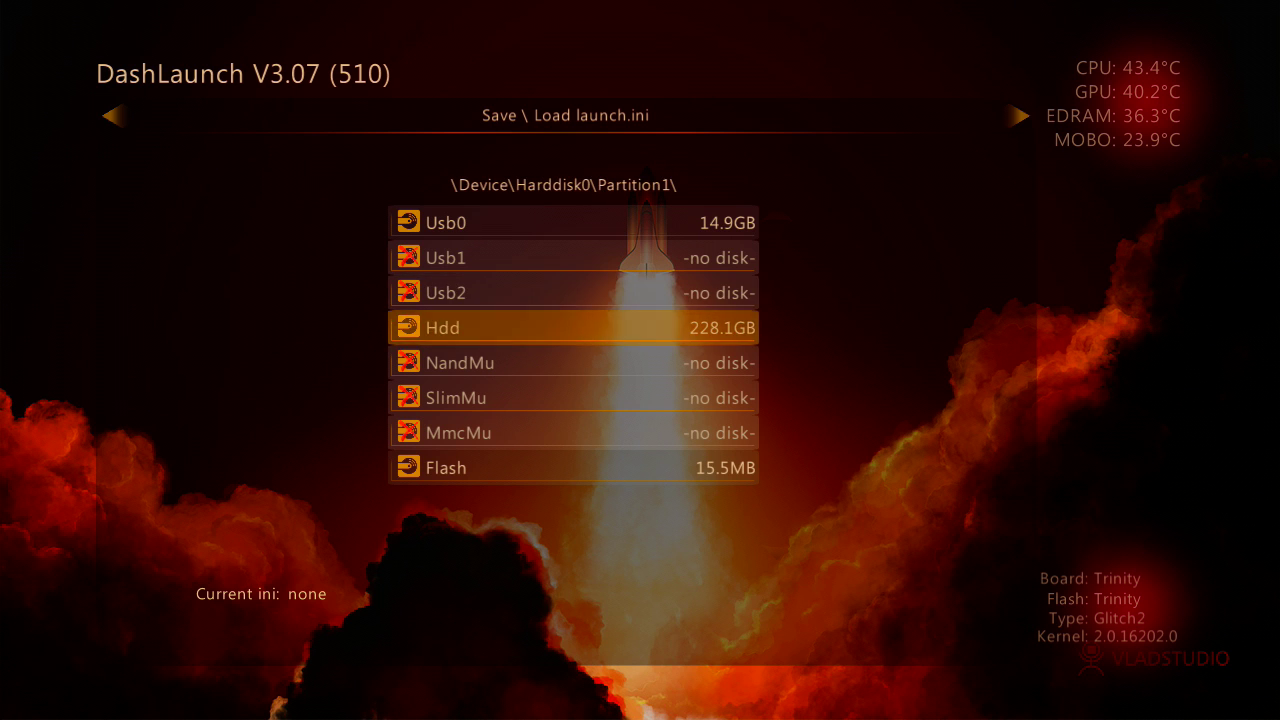
key("Left")
key("Down")
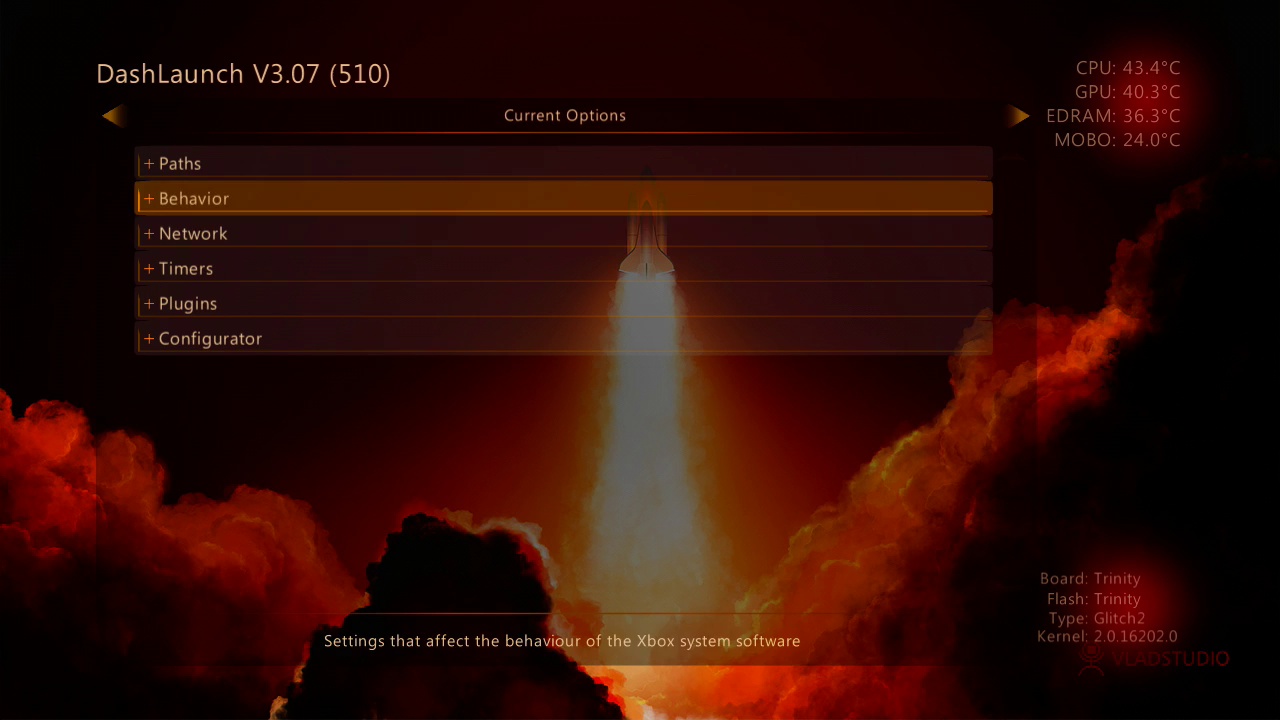
key("Right")
key("Left")
key("Up")
key("Down")
key("Down")
key("Down")
key("Down")
key("Up")
key("Up")
key("Up")
key("Up")
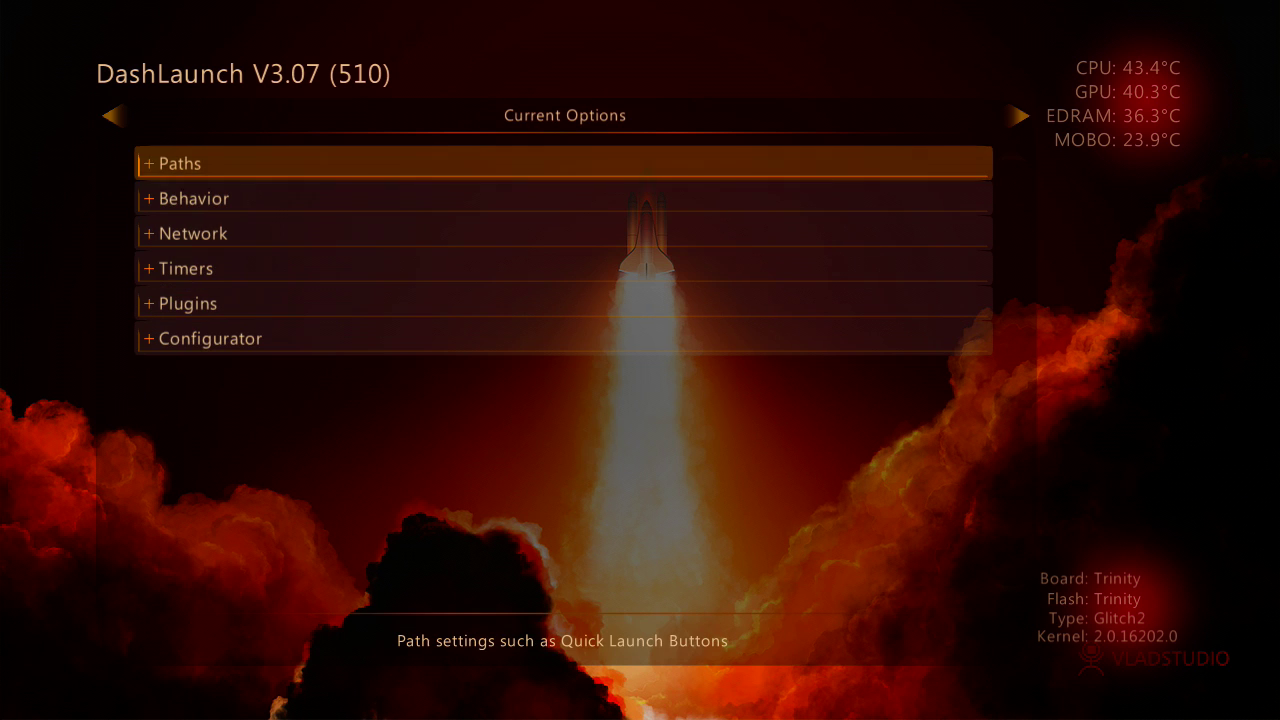
Step: Expand the Paths category in the current options
key("Return")
key("Down")
key("Down")
key("Down")
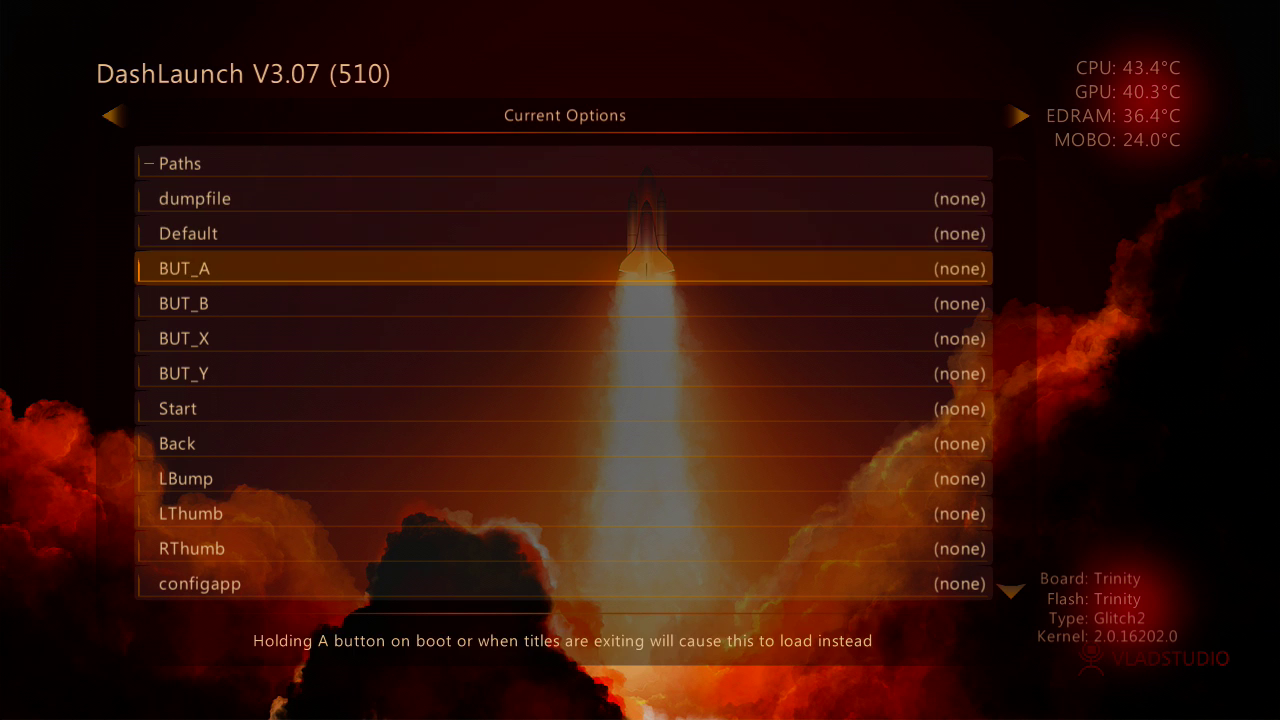
key("Up")
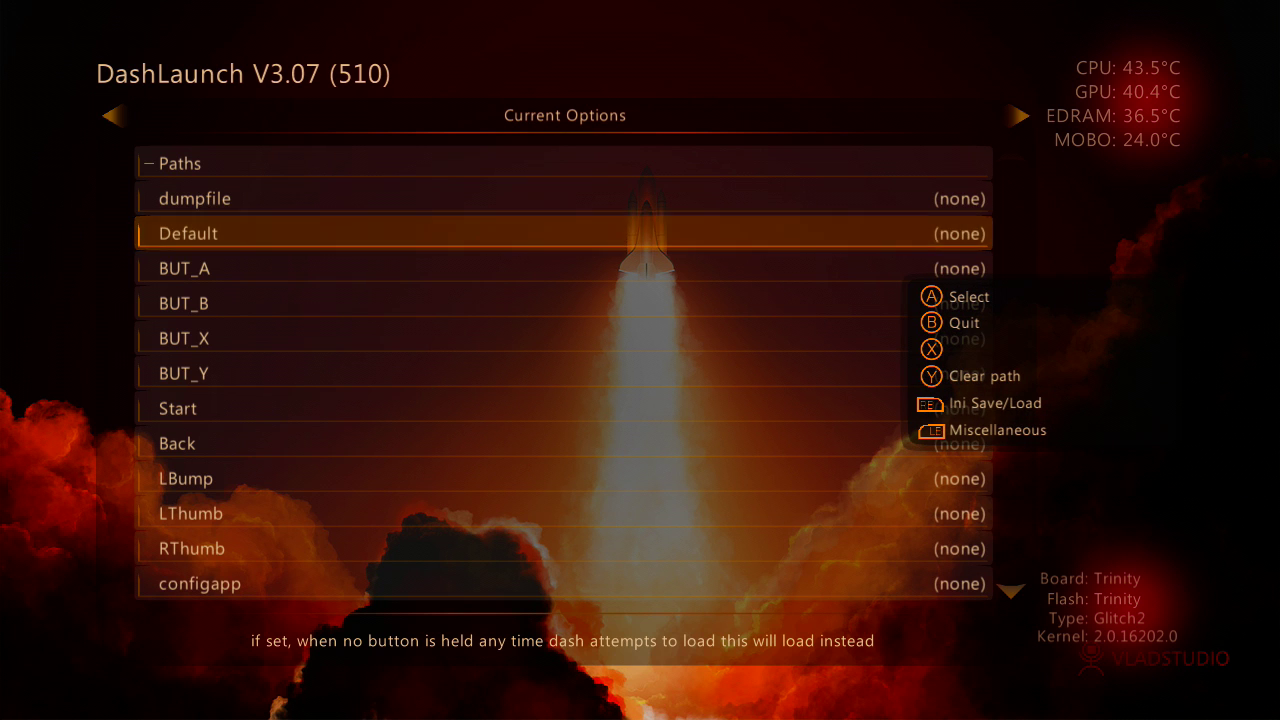
Step: Set the Default path to Hdd:\FSD\default.xex
key("Down")
key("Up")
key("Return")
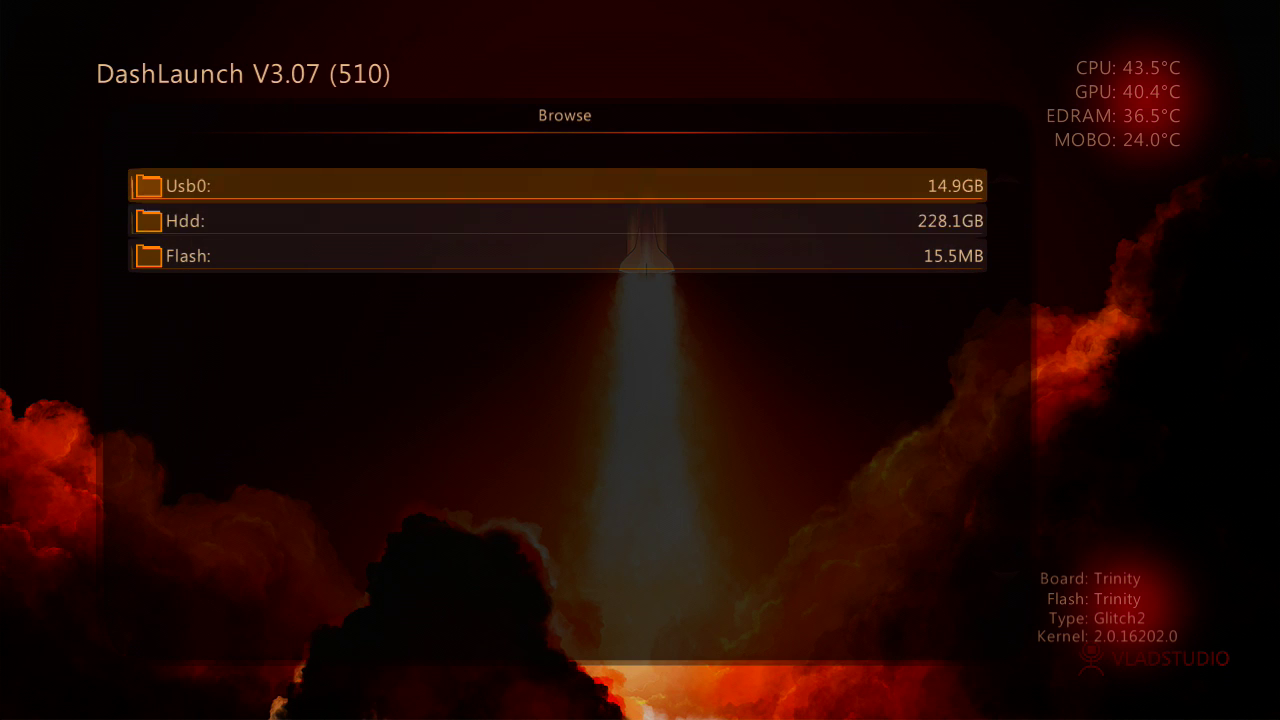
key("Return")
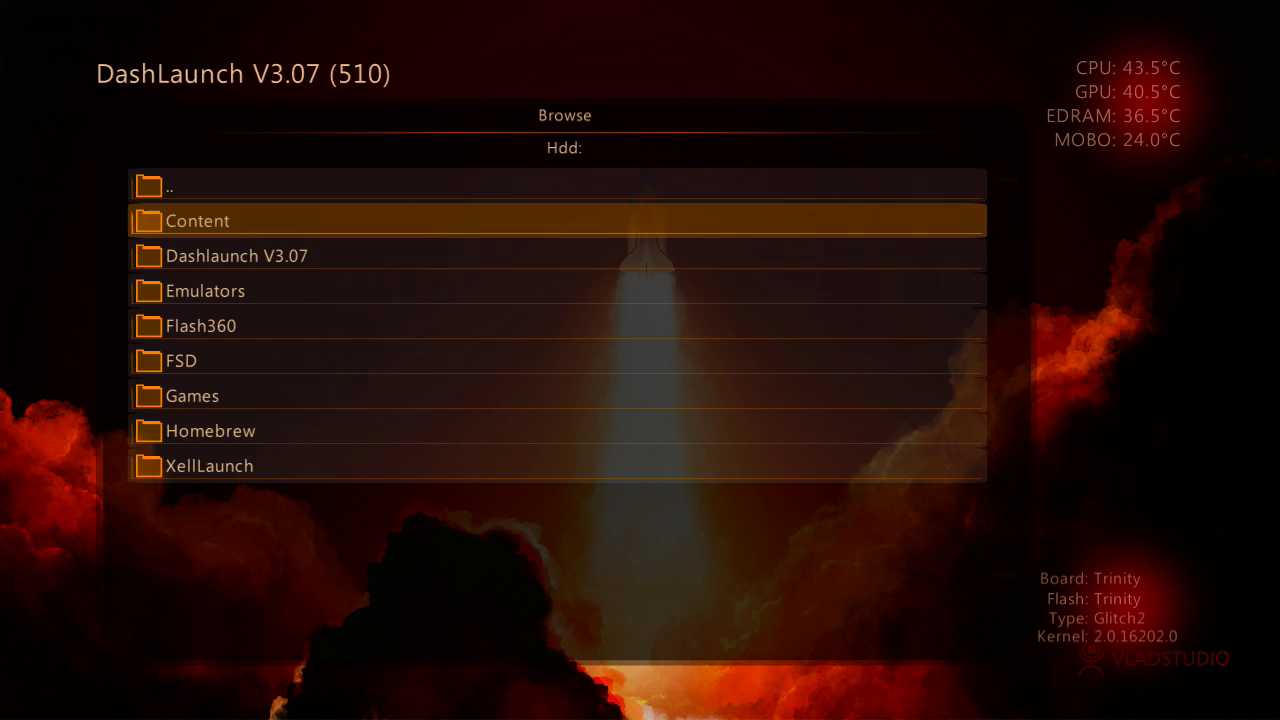
key("Down")
key("Down")
key("Down")
key("Down")
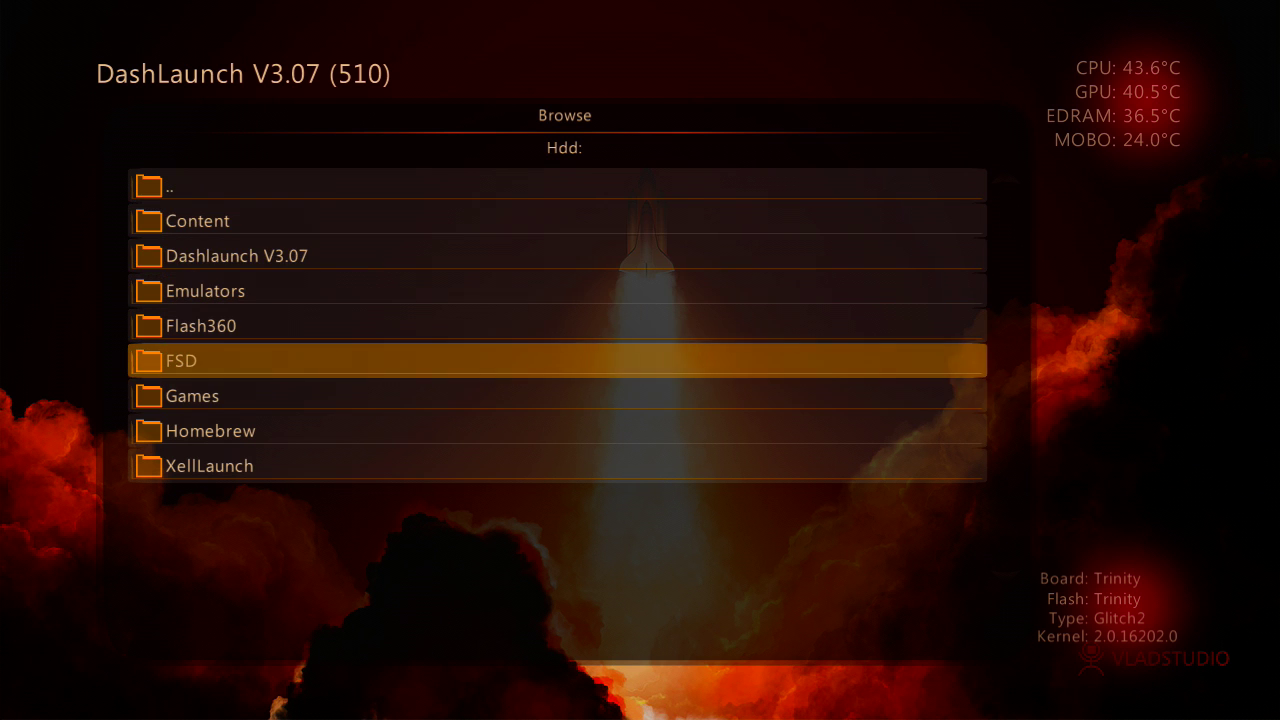
key("Return")
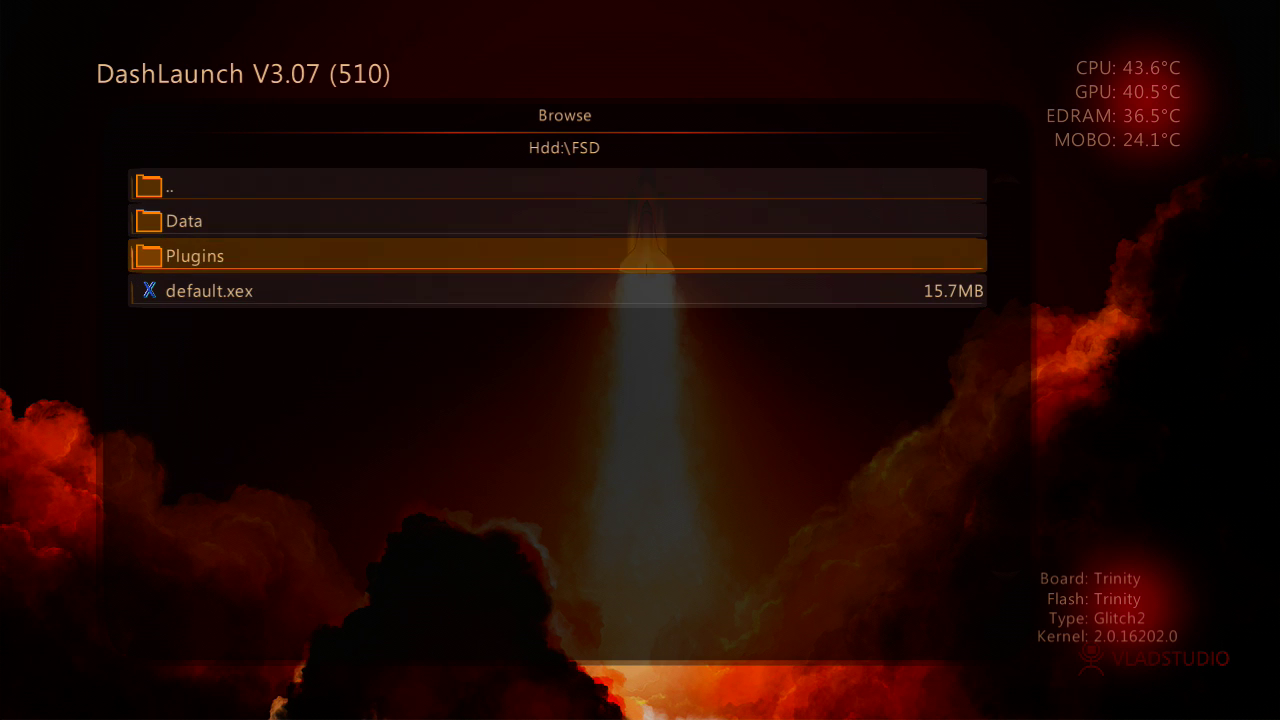
key("Down")
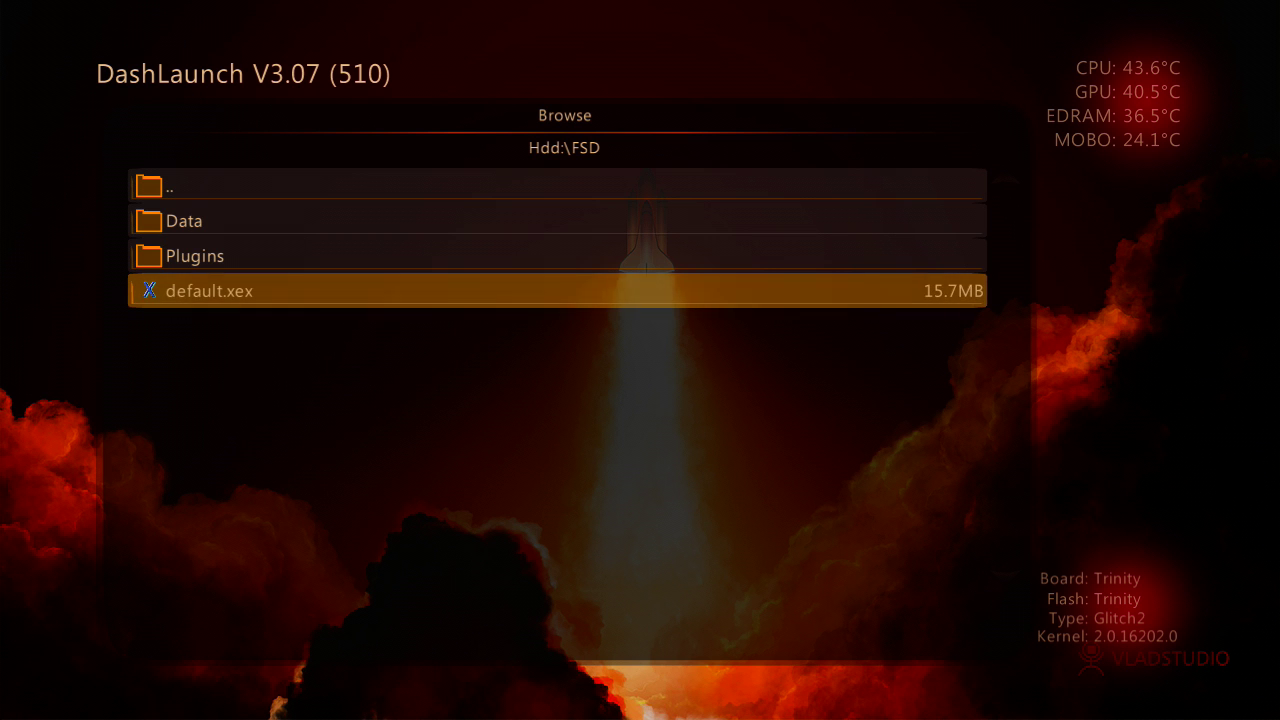
key("Return")
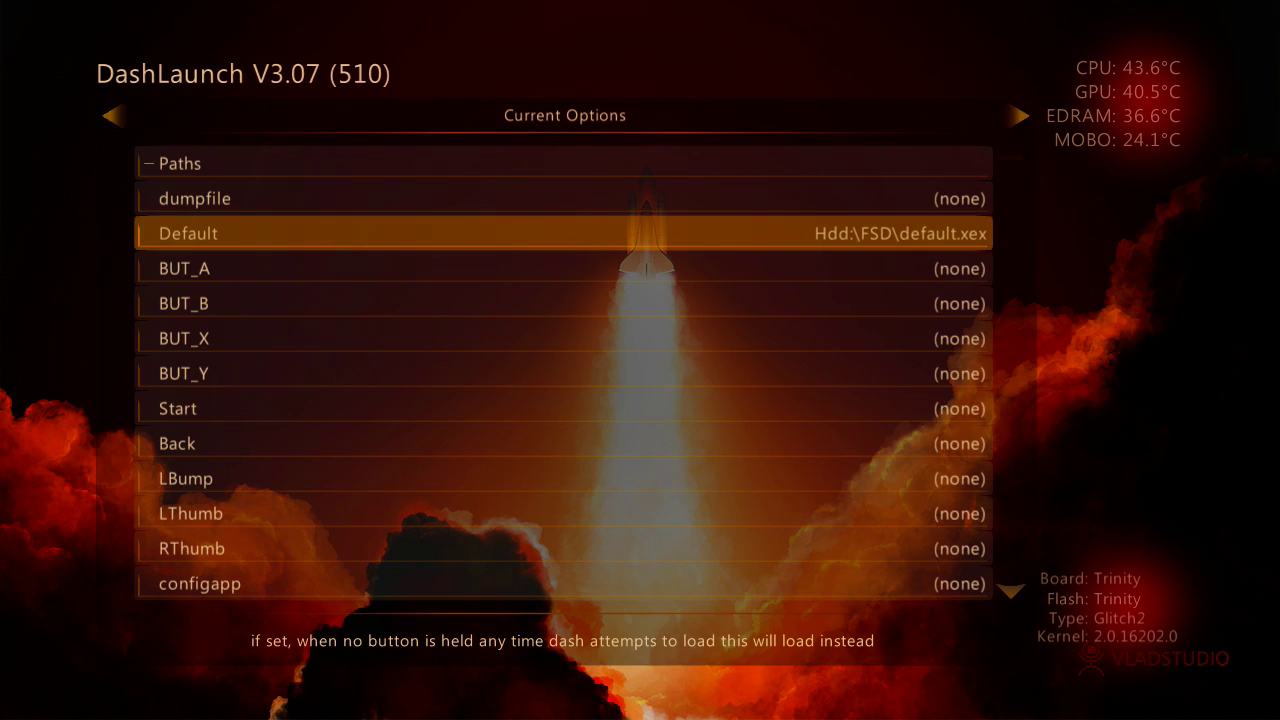
Step: Examine the quick launch entries BUT_A, BUT_B and BUT_X under Paths
key("Down")
key("Up")
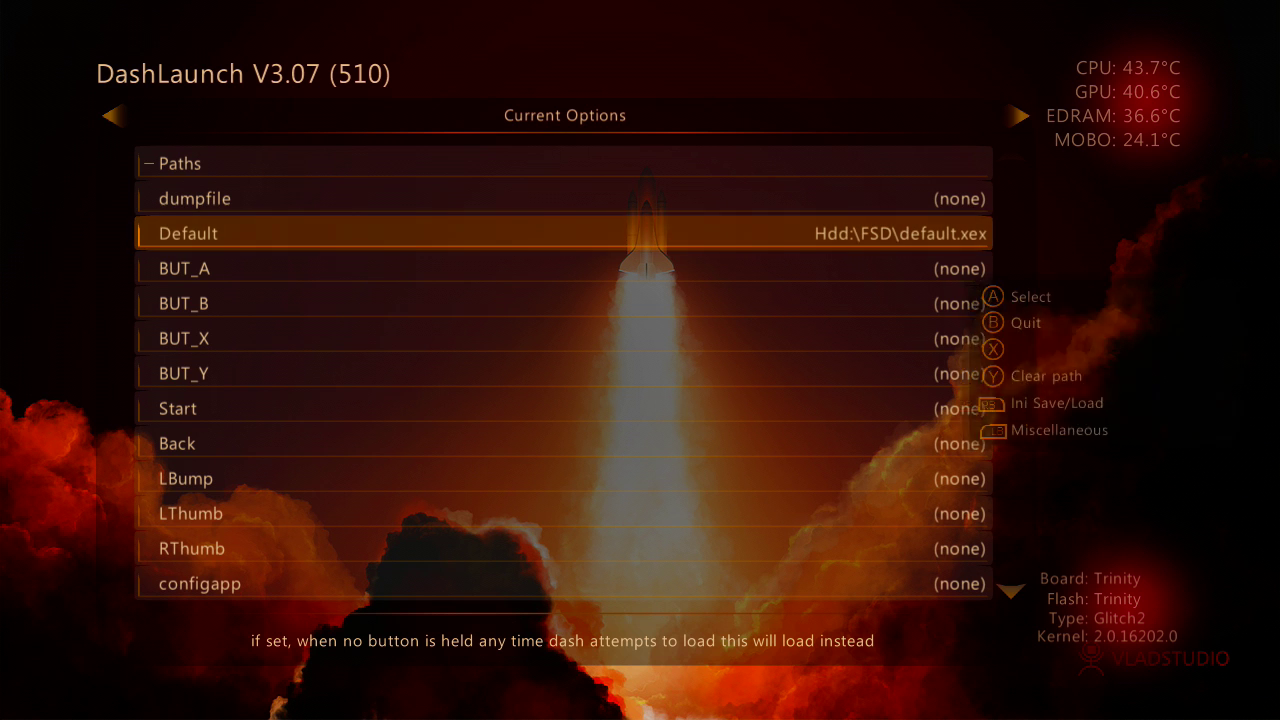
key("Down")
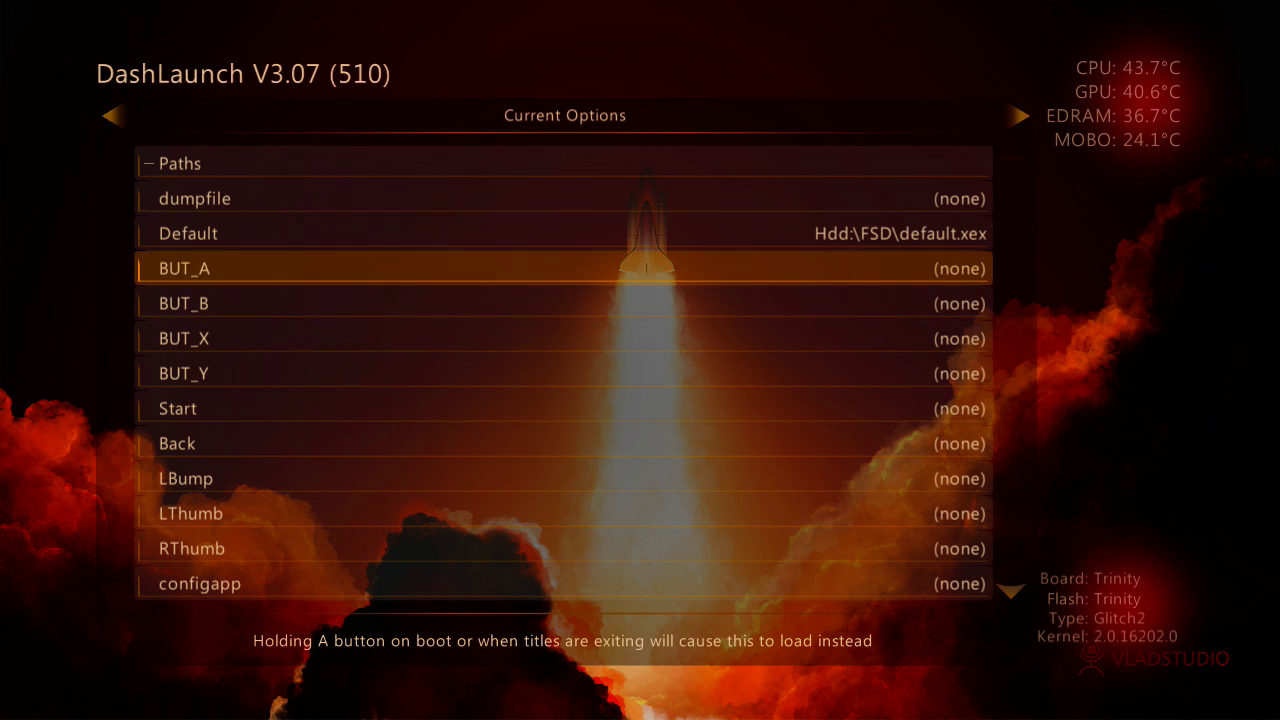
key("Down")
key("Down")
key("Up")
key("Up")
key("Down")
key("Down")
key("Down")
key("Up")
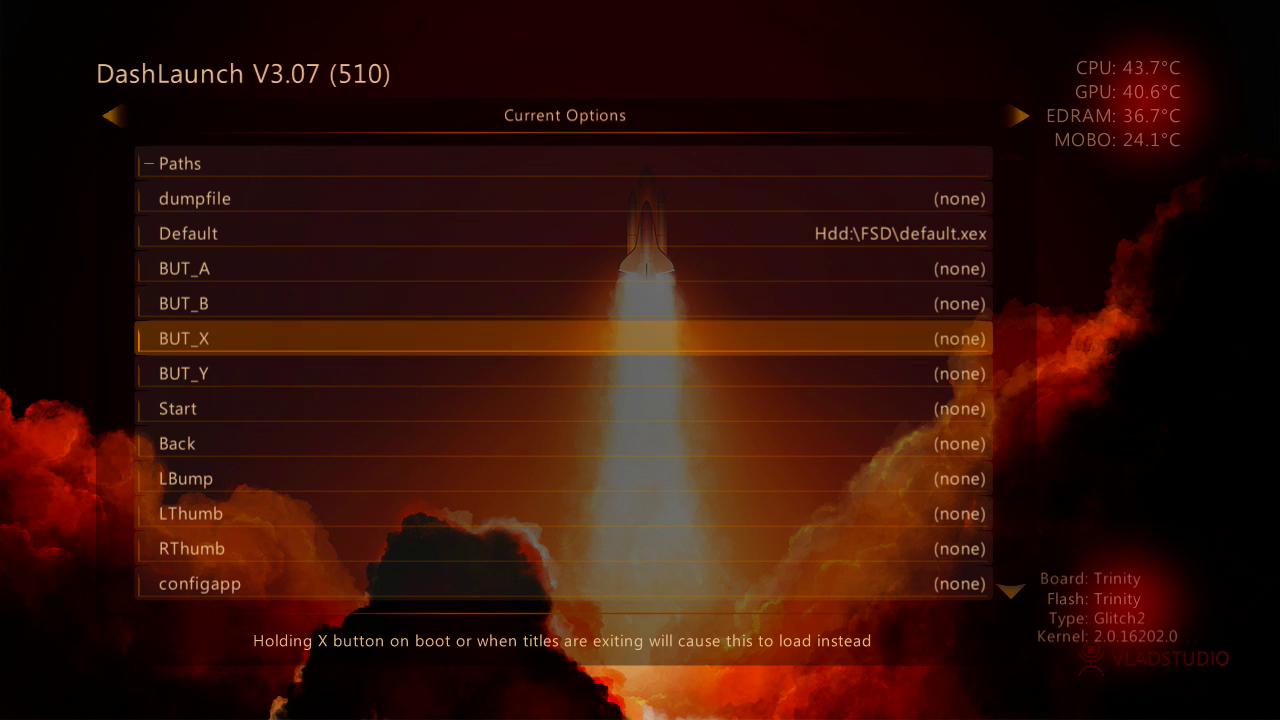
key("Up")
key("Down")
key("Up")
key("Up")
key("Down")
key("Down")
key("Up")
key("Down")
key("Up")
key("Down")
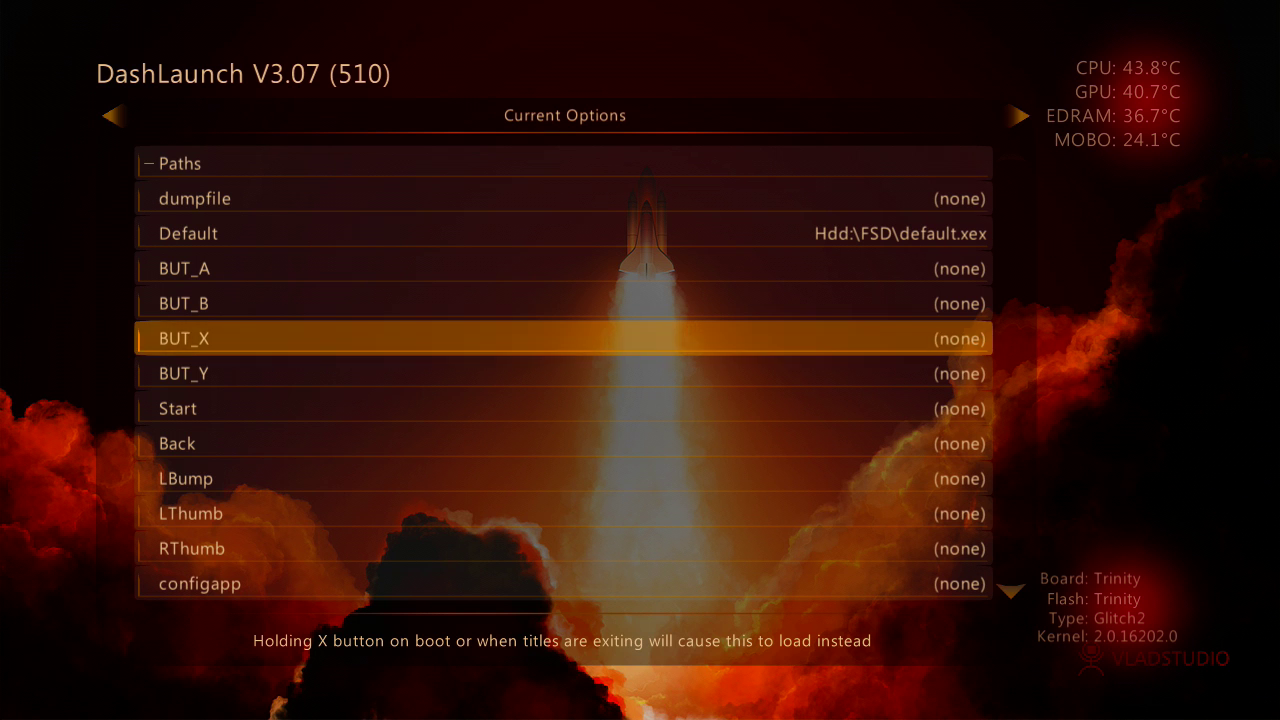
key("Return")
key("Down")
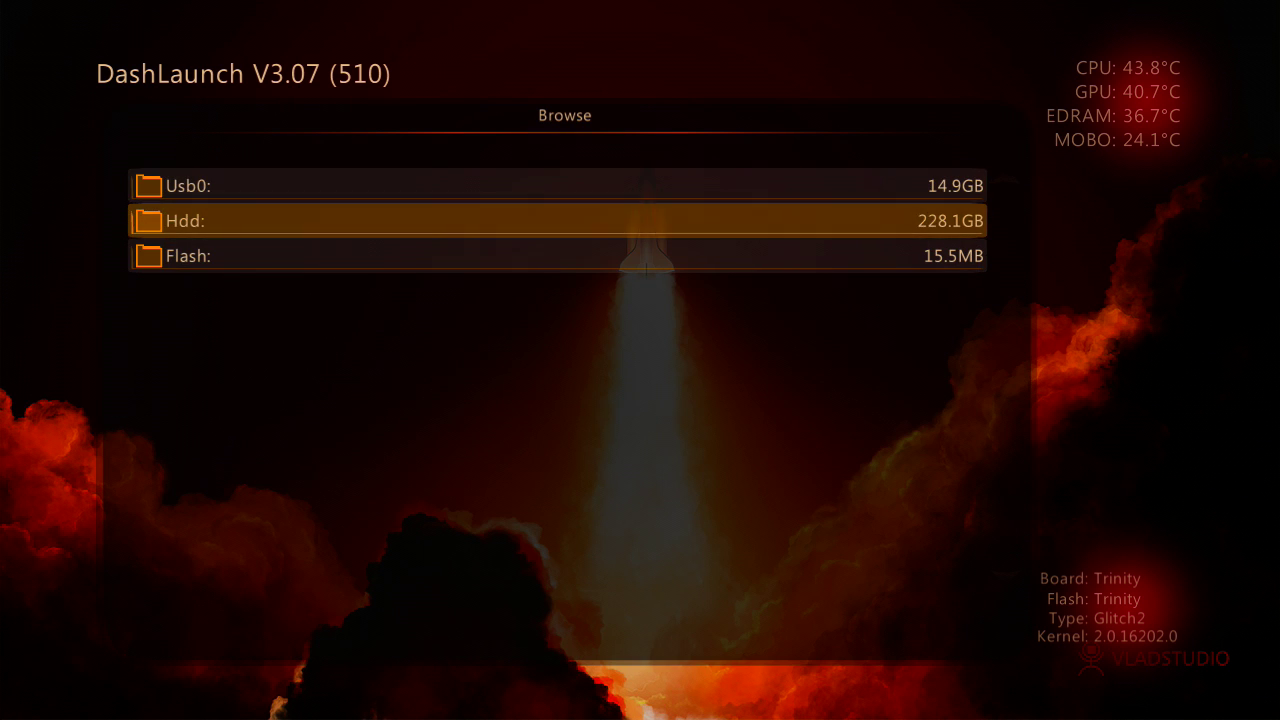
key("Return")
key("Down")
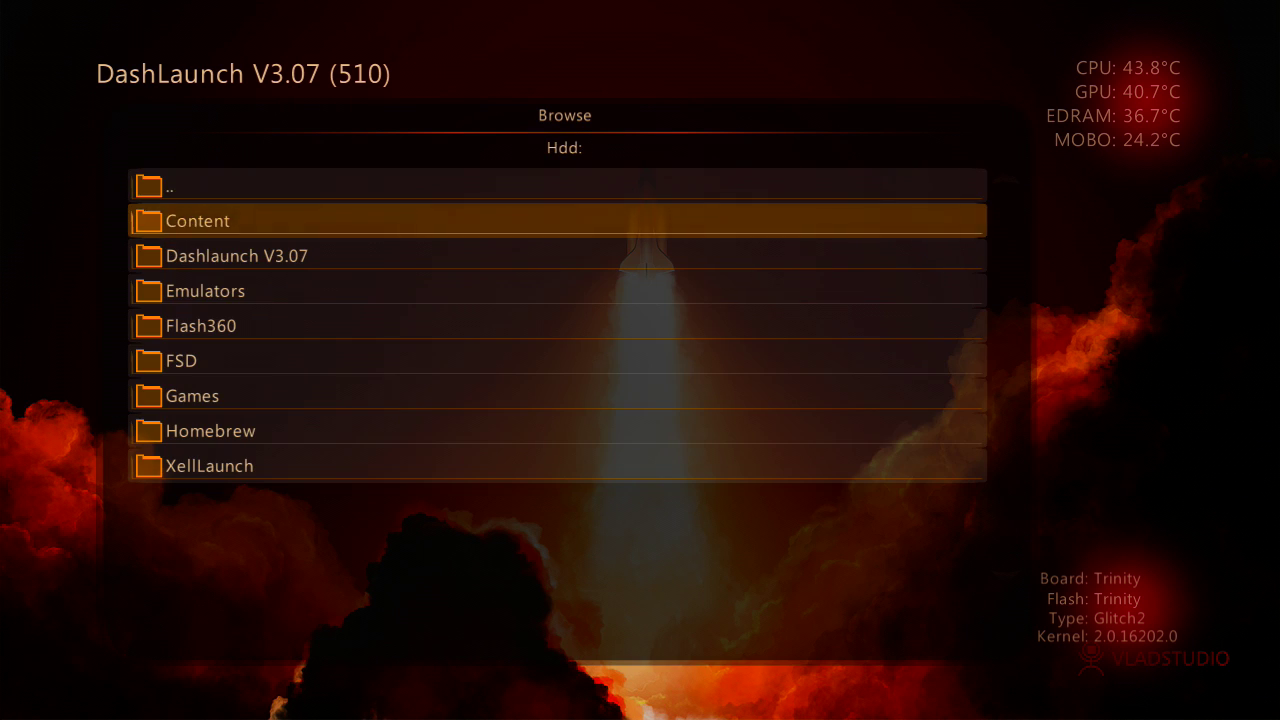
key("Return")
key("Down")
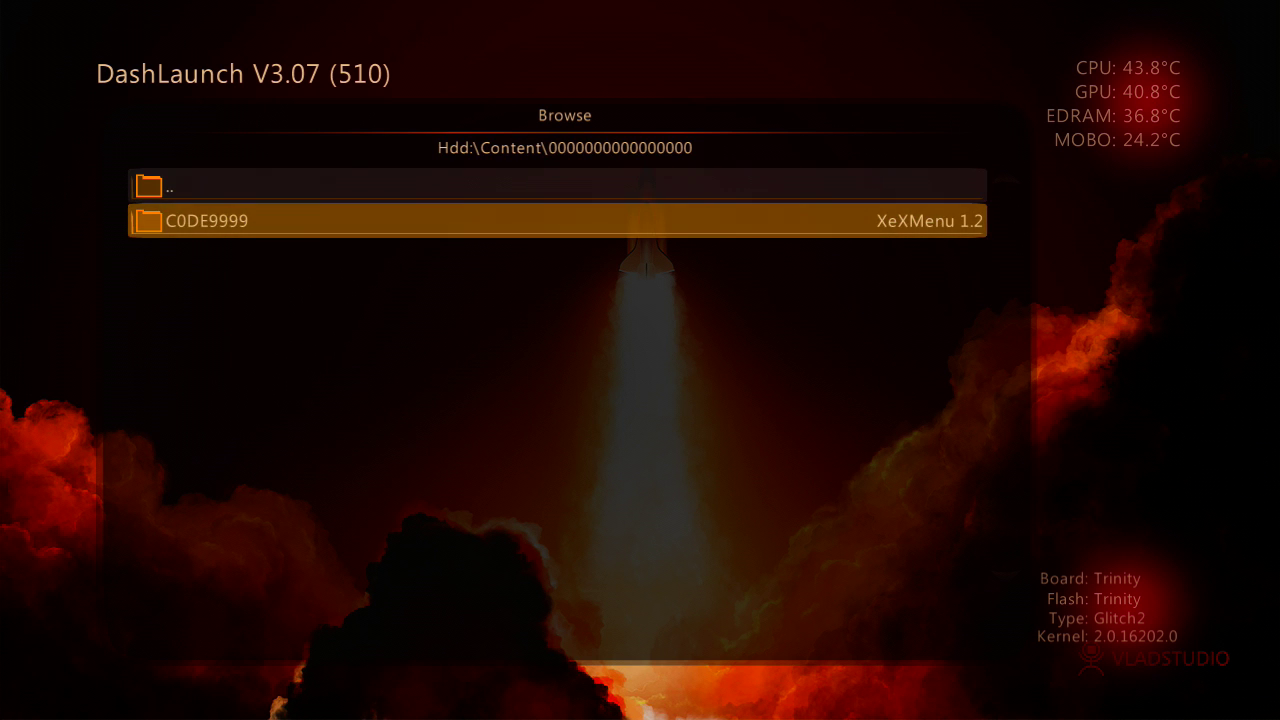
key("Return")
key("Down")
key("Return")
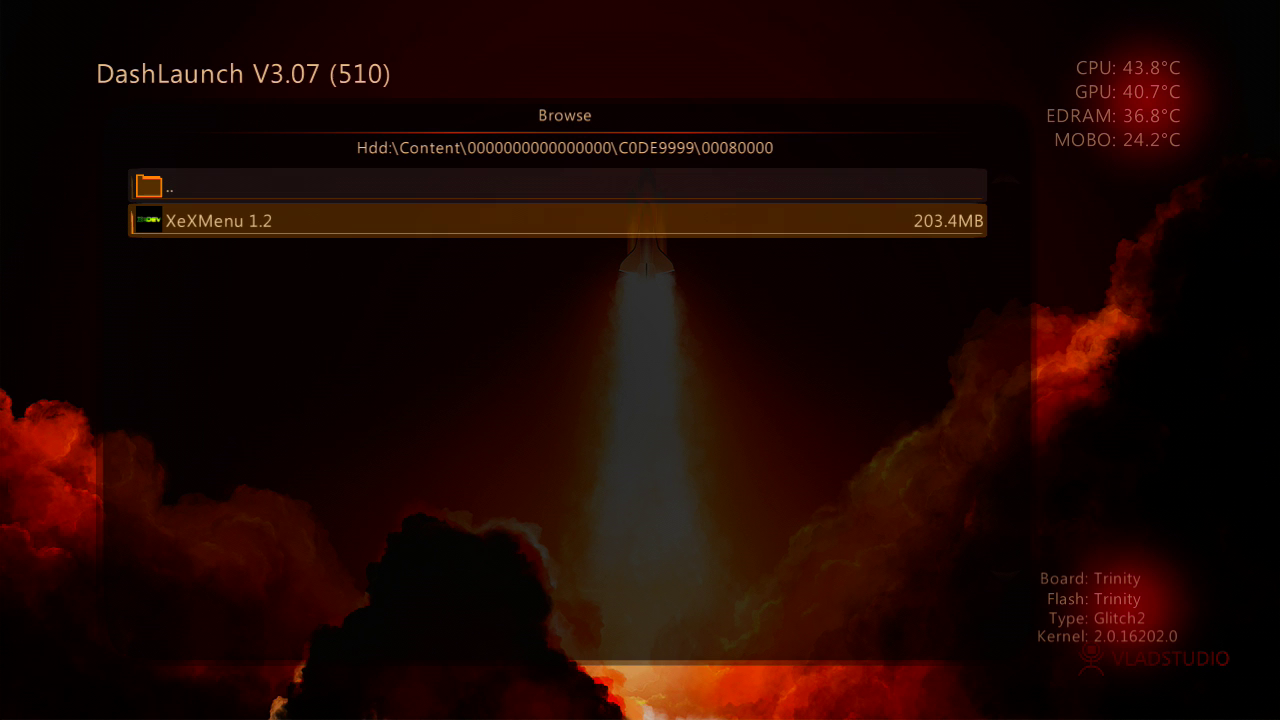
key("Return")
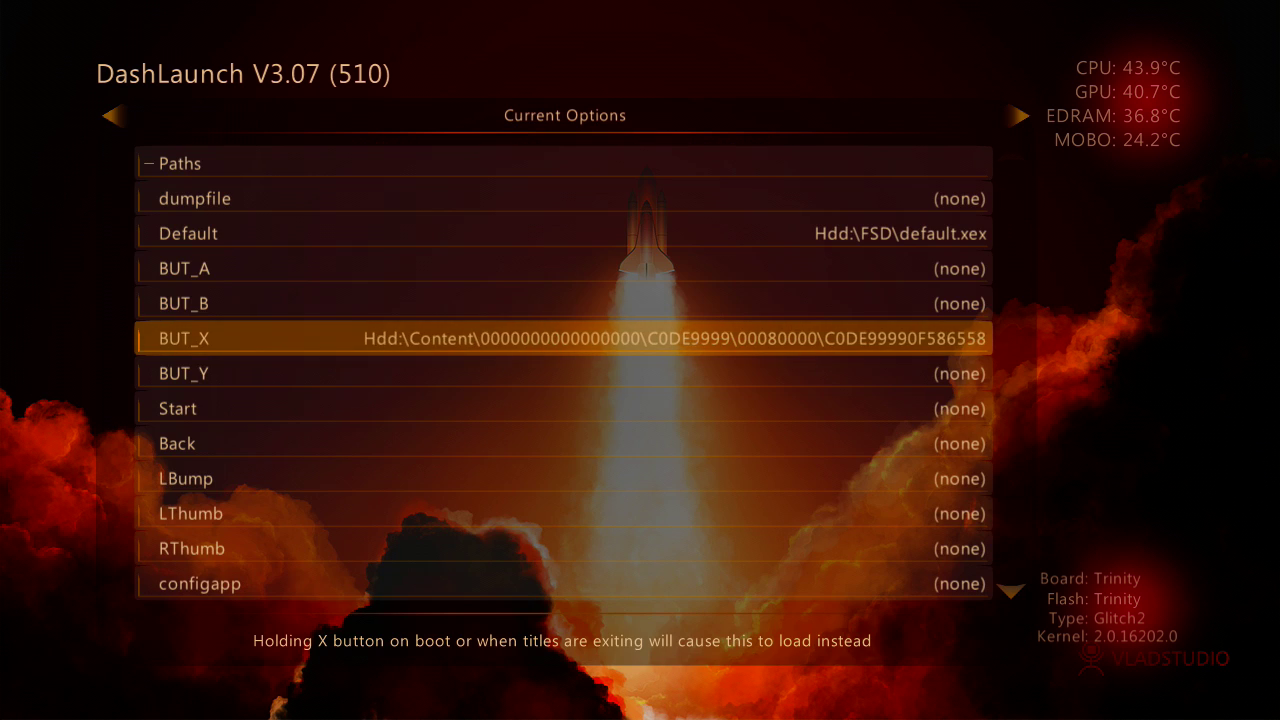
Step: Review the Default path and the quick launch button paths, including BUT_X, in the Paths category
key("Up")
key("Down")
key("Up")
key("Up")
key("Down")
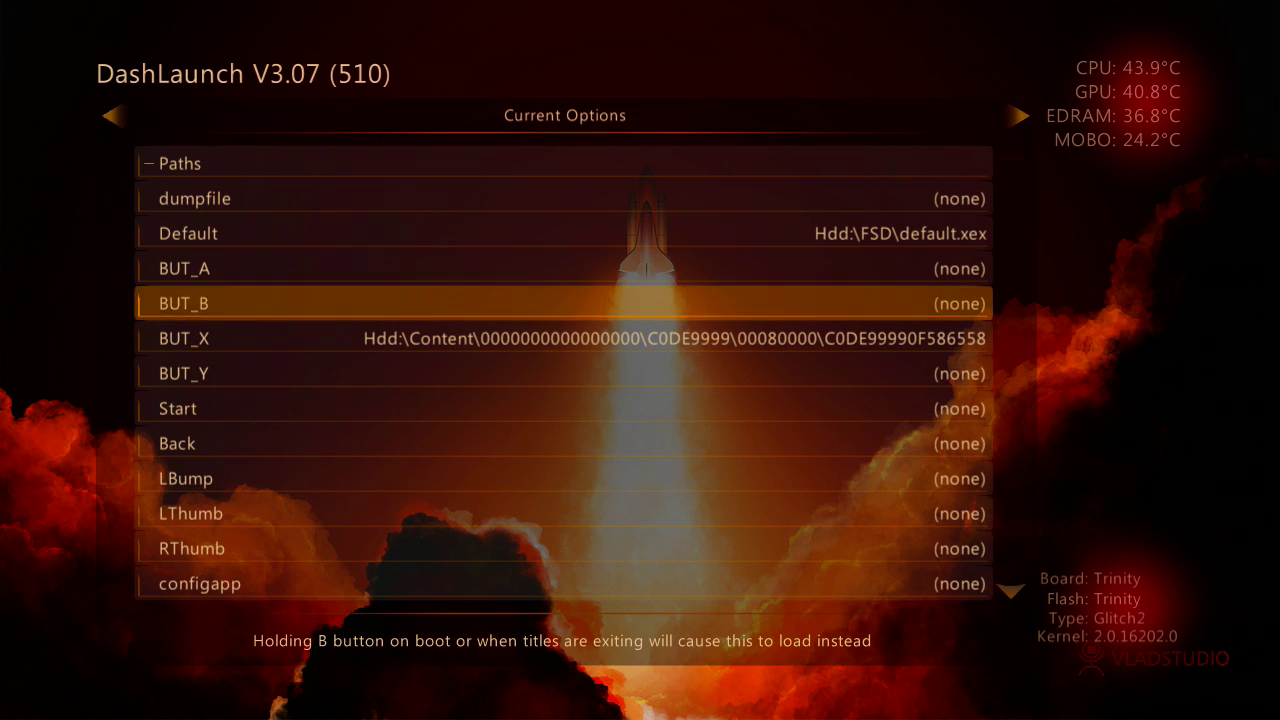
key("Up")
key("Up")
key("Down")
key("Down")
key("Up")
key("Up")
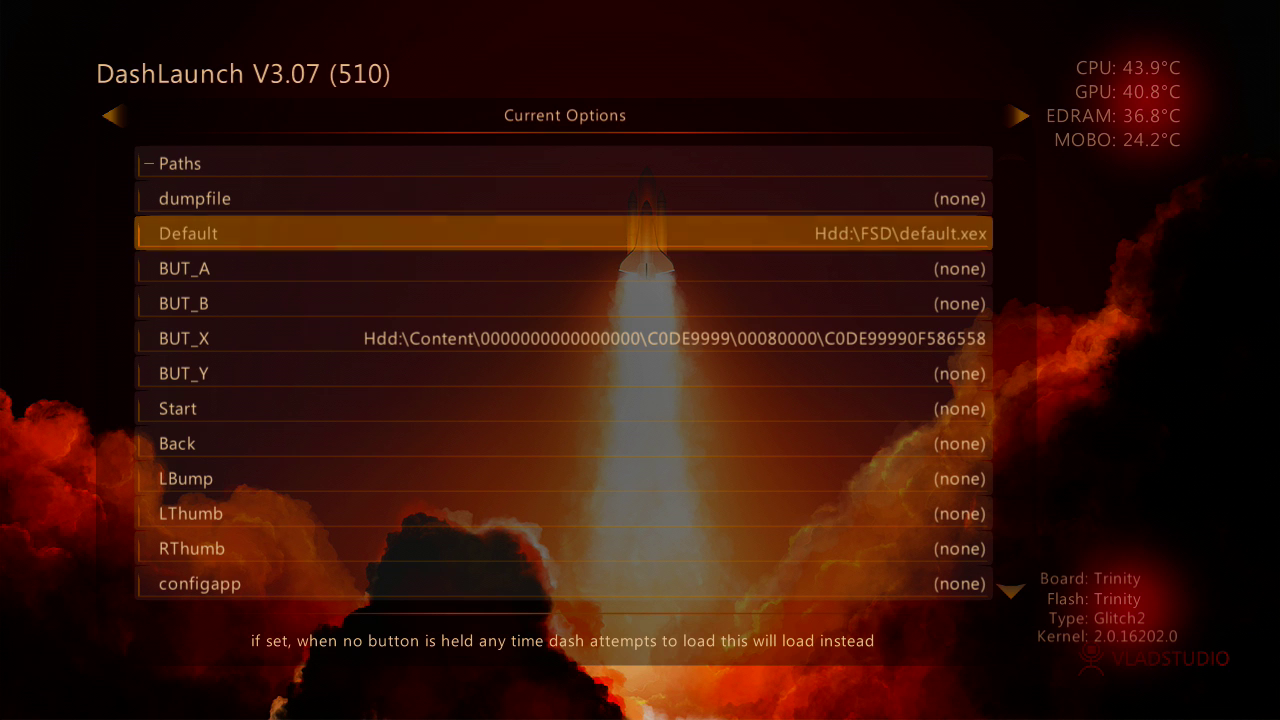
key("Down")
key("Down")
key("Down")
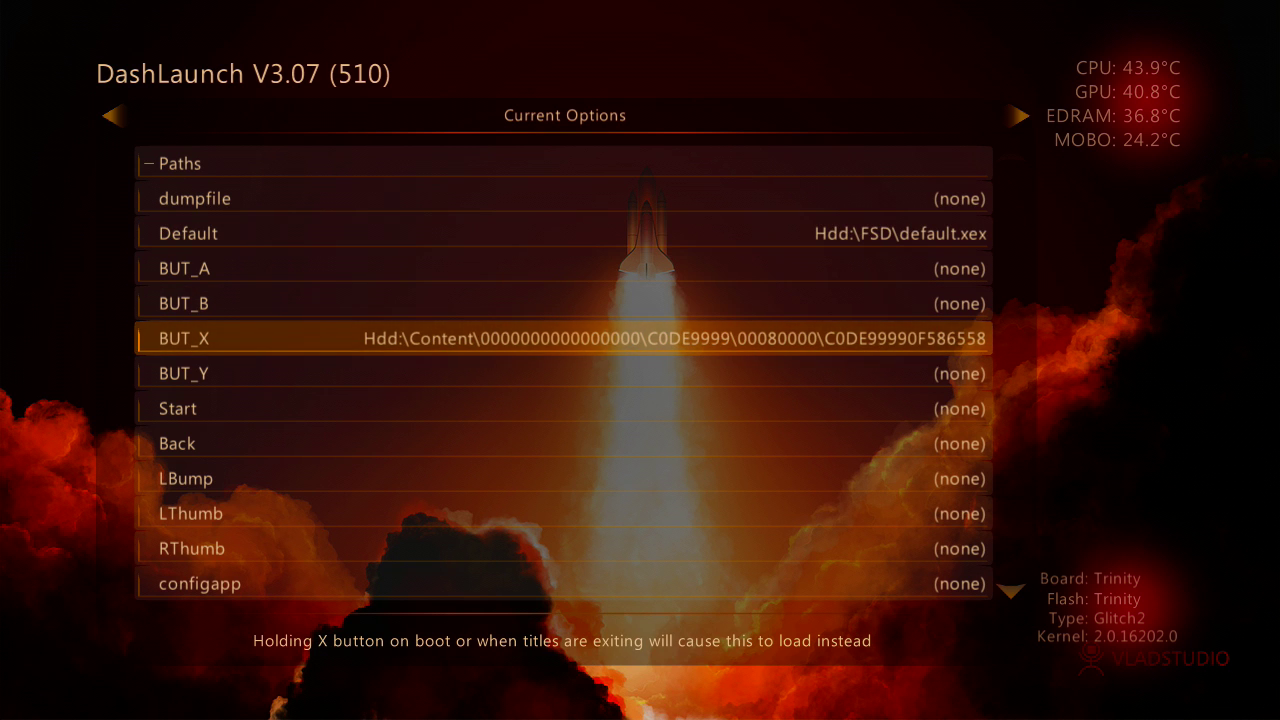
key("Up")
key("Up")
key("Down")
key("Down")
key("Up")
key("Up")
key("Down")
key("Down")
key("Up")
key("Up")
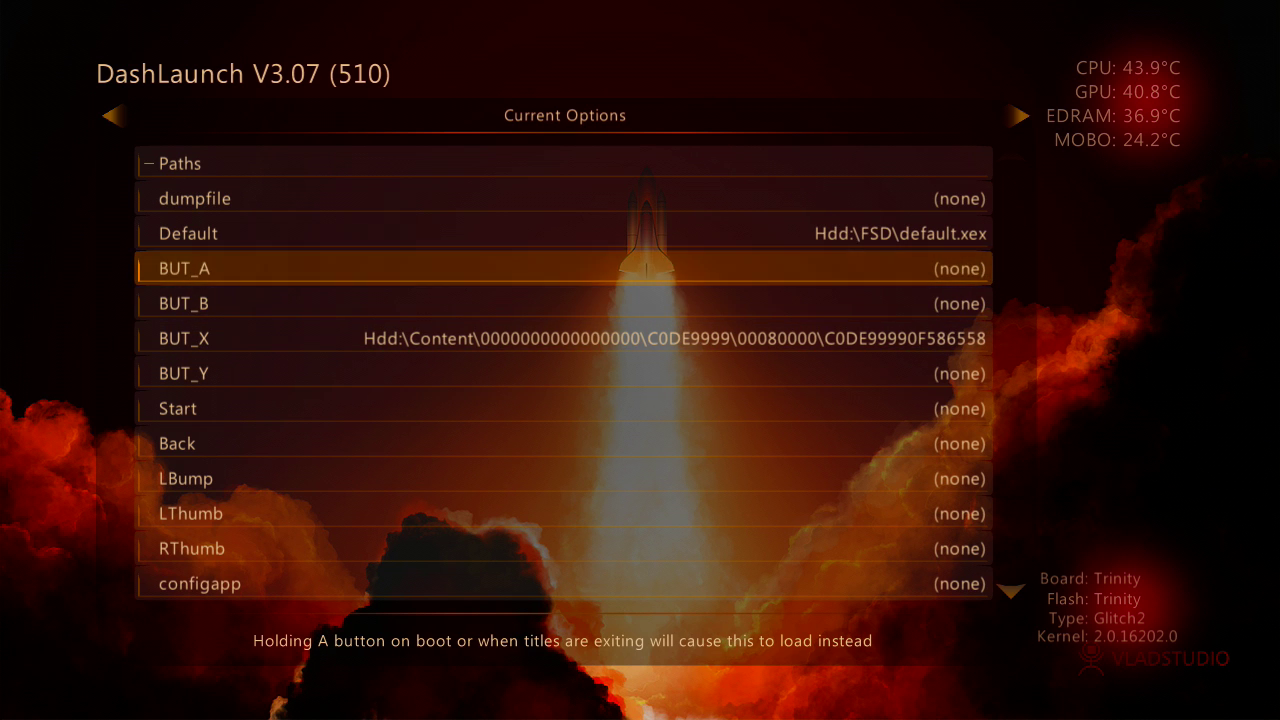
key("Up")
key("Up")
key("Up")
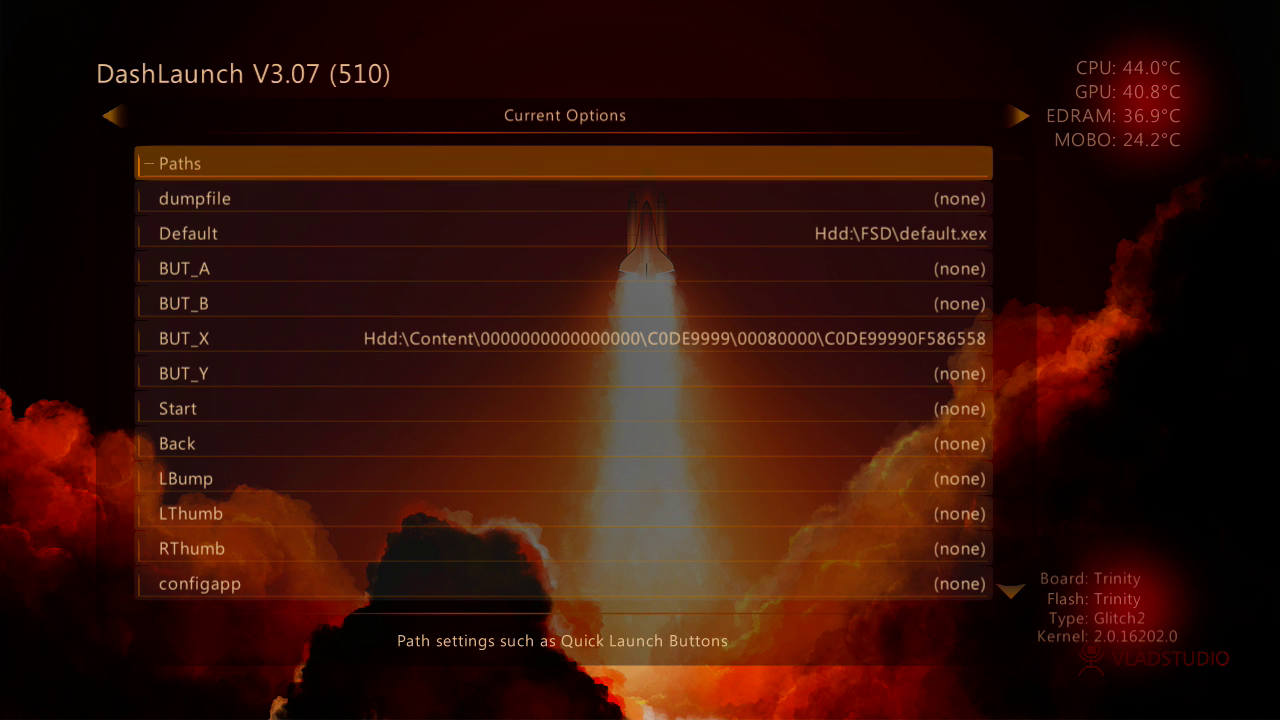
key("Down")
key("Down")
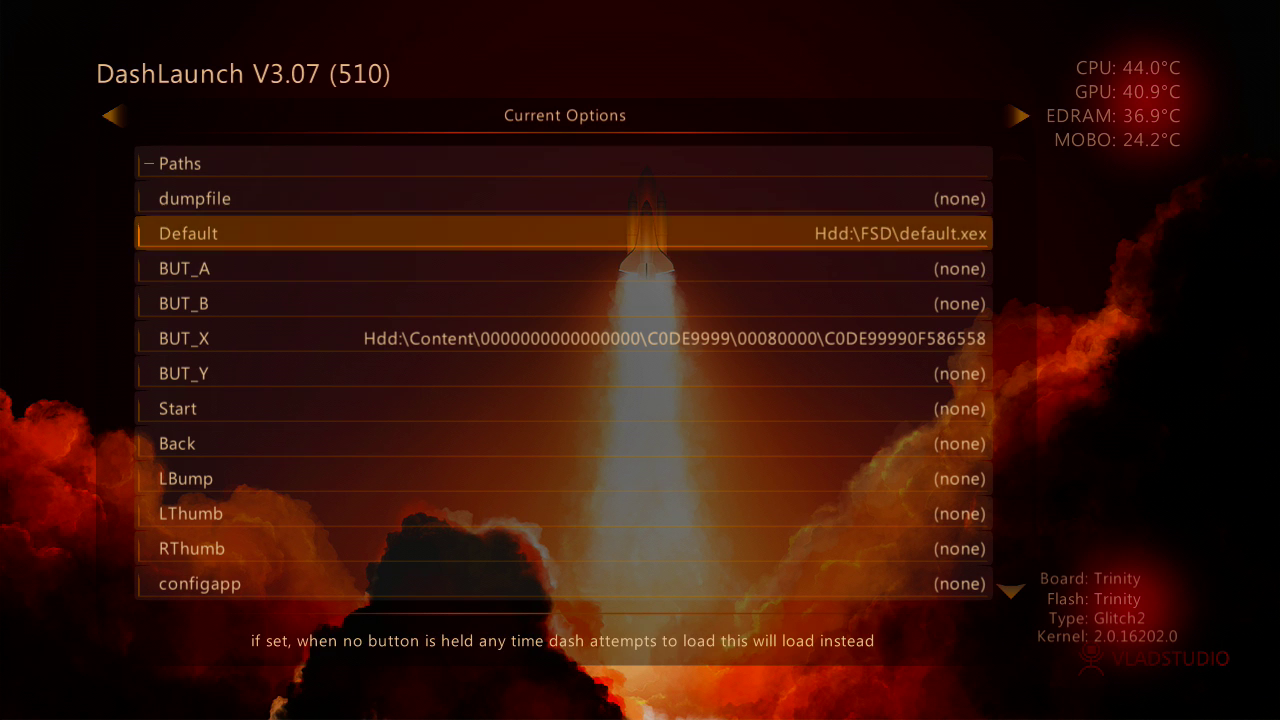
key("Down")
key("Down")
key("Down")
key("Up")
key("Up")
key("Up")
key("Up")
key("Up")
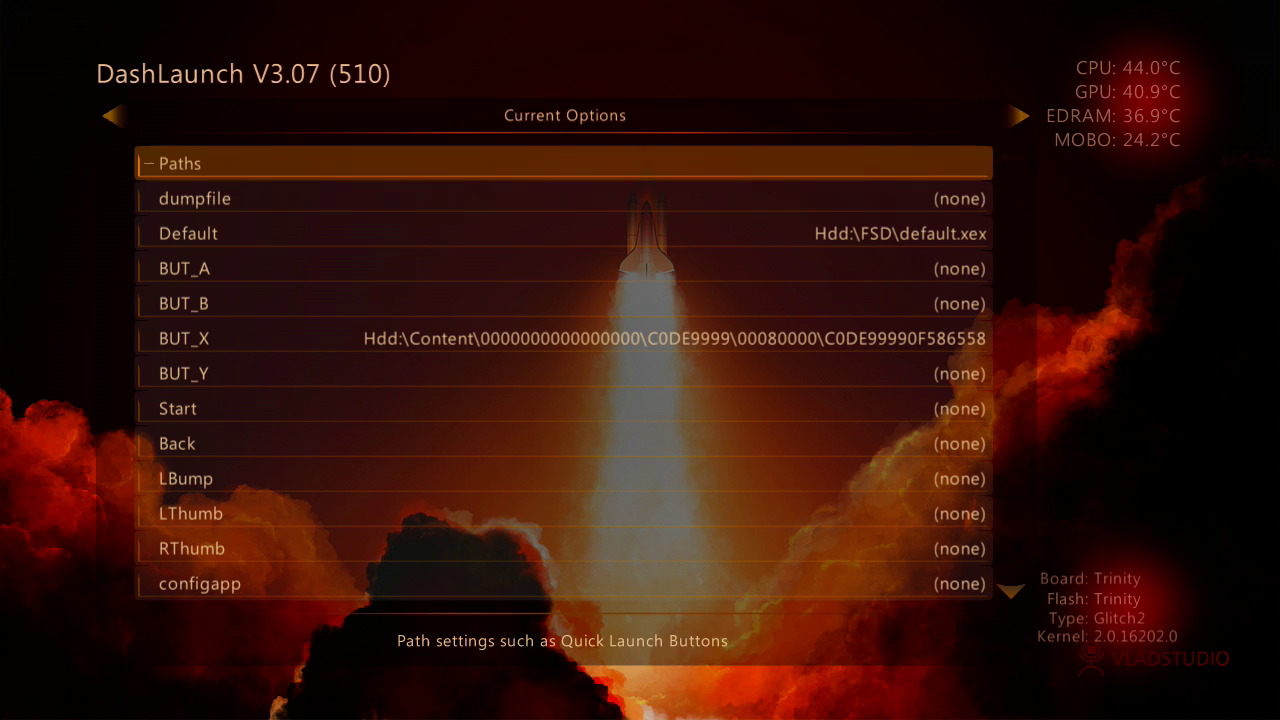
key("Down")
key("Down")
key("Down")
key("Down")
key("Up")
key("Up")
key("Up")
key("Up")
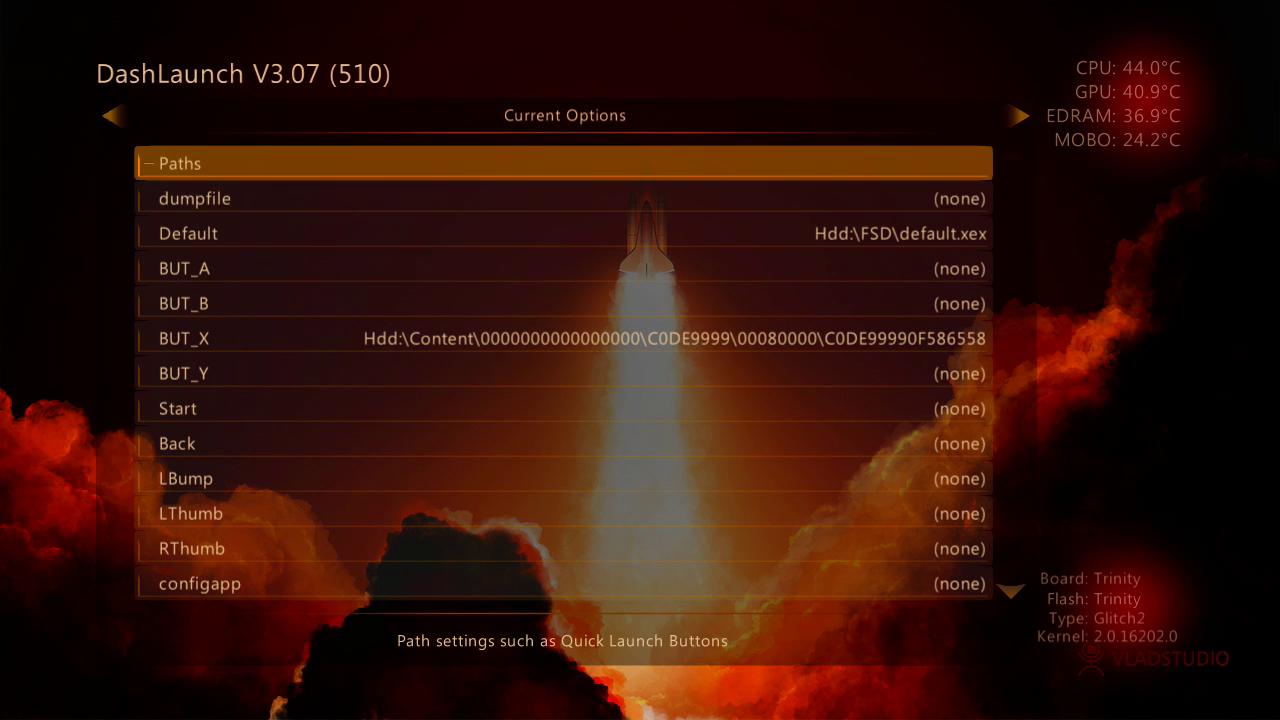
Step: Collapse the Paths category and expand the Network category to view its pingpatch and signnotice options
key("Return")
key("Down")
key("Down")
key("Return")
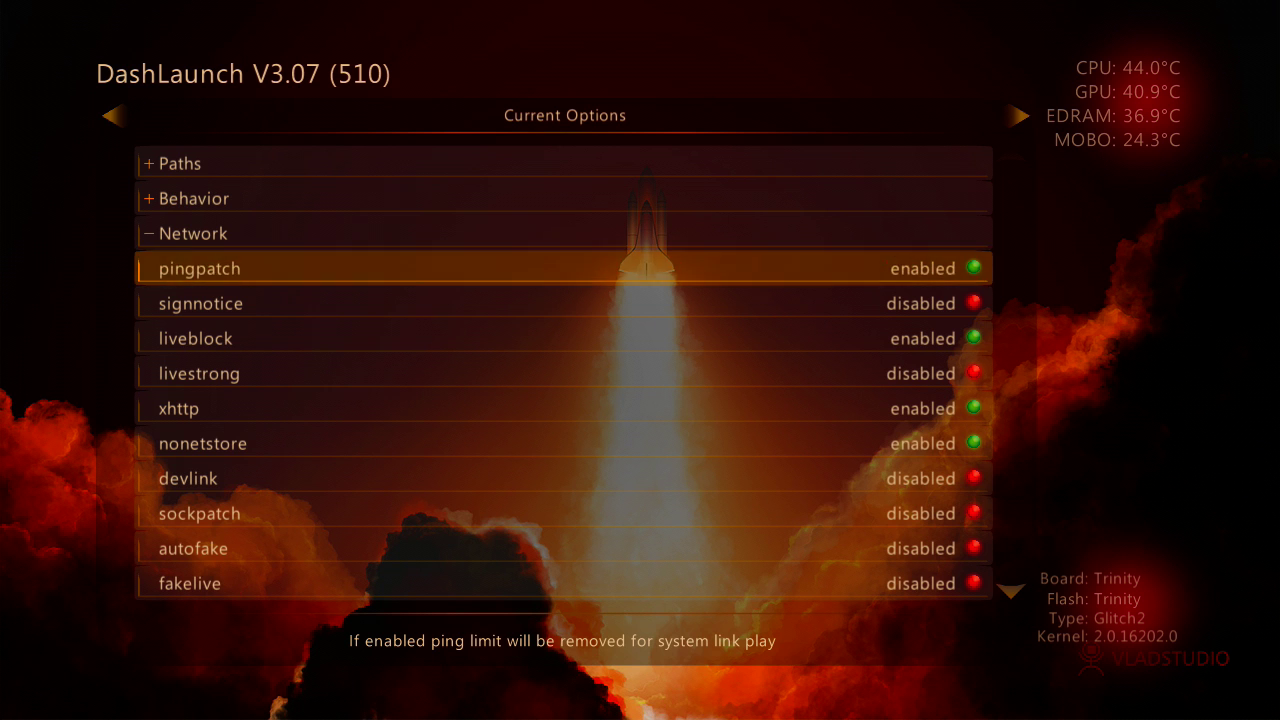
key("Down")
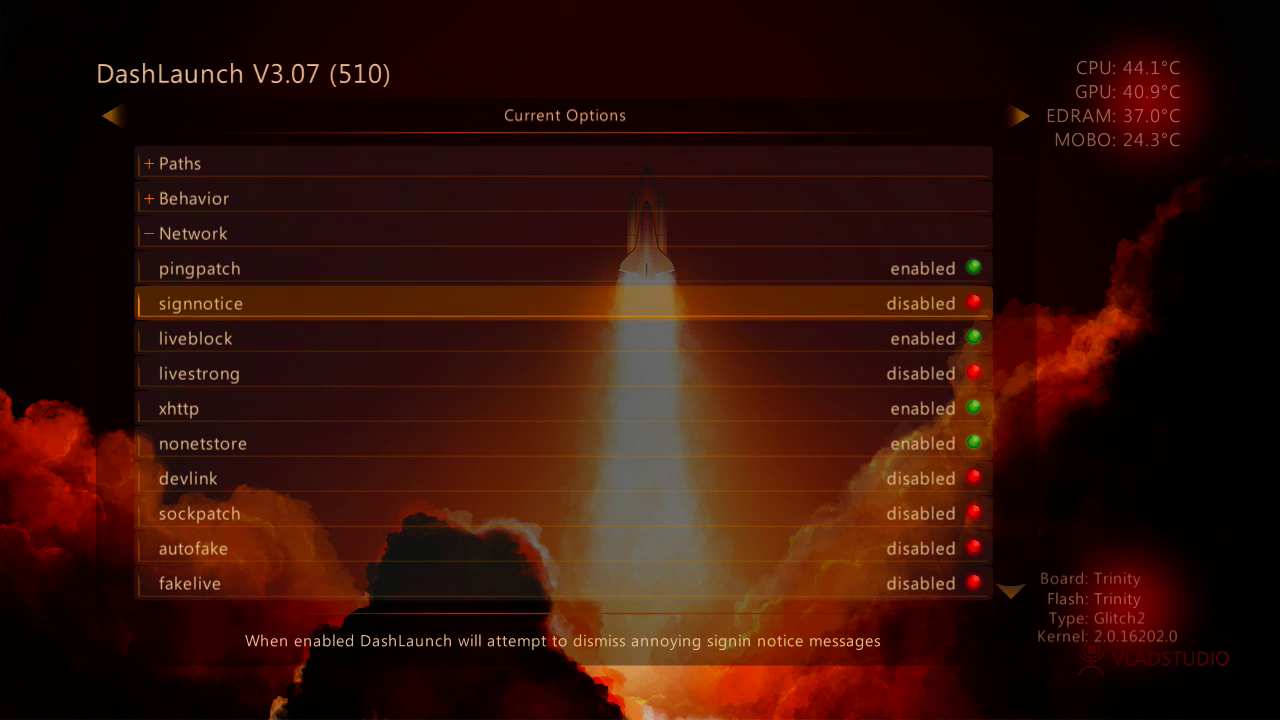
key("Up")
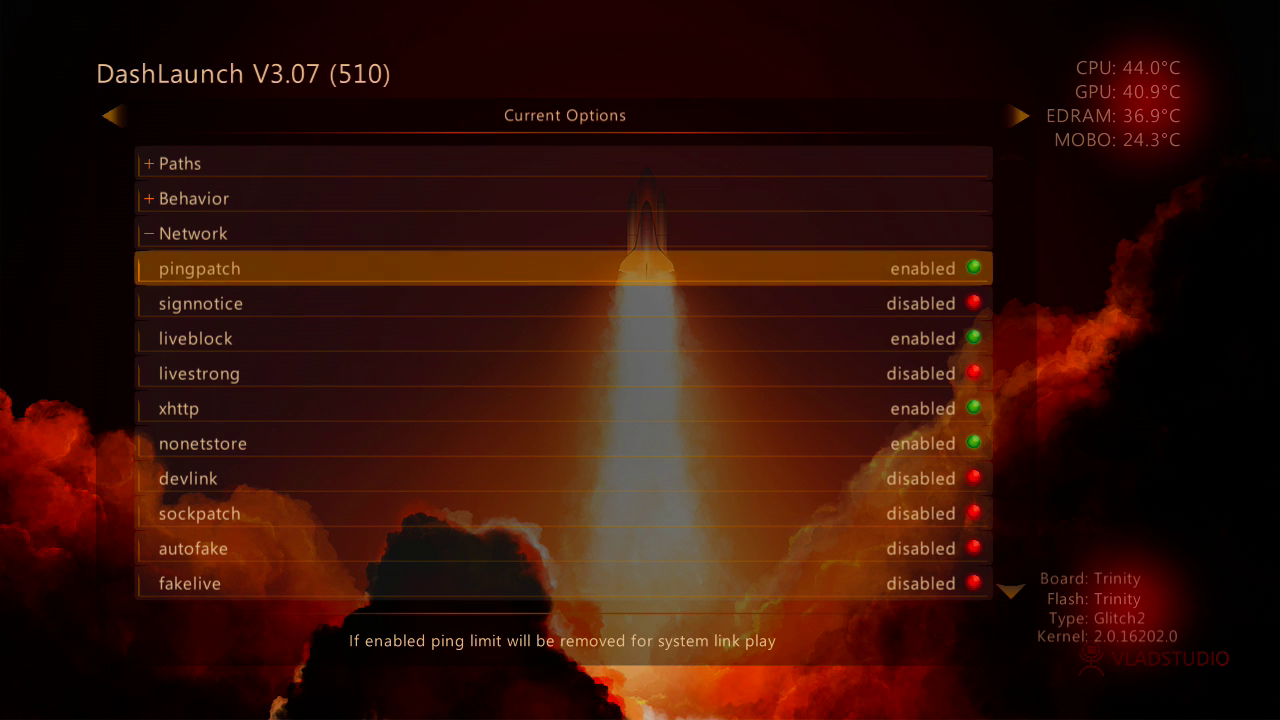
Step: Read the descriptions of the Network options from pingpatch and signnotice down to autofake
key("Down")
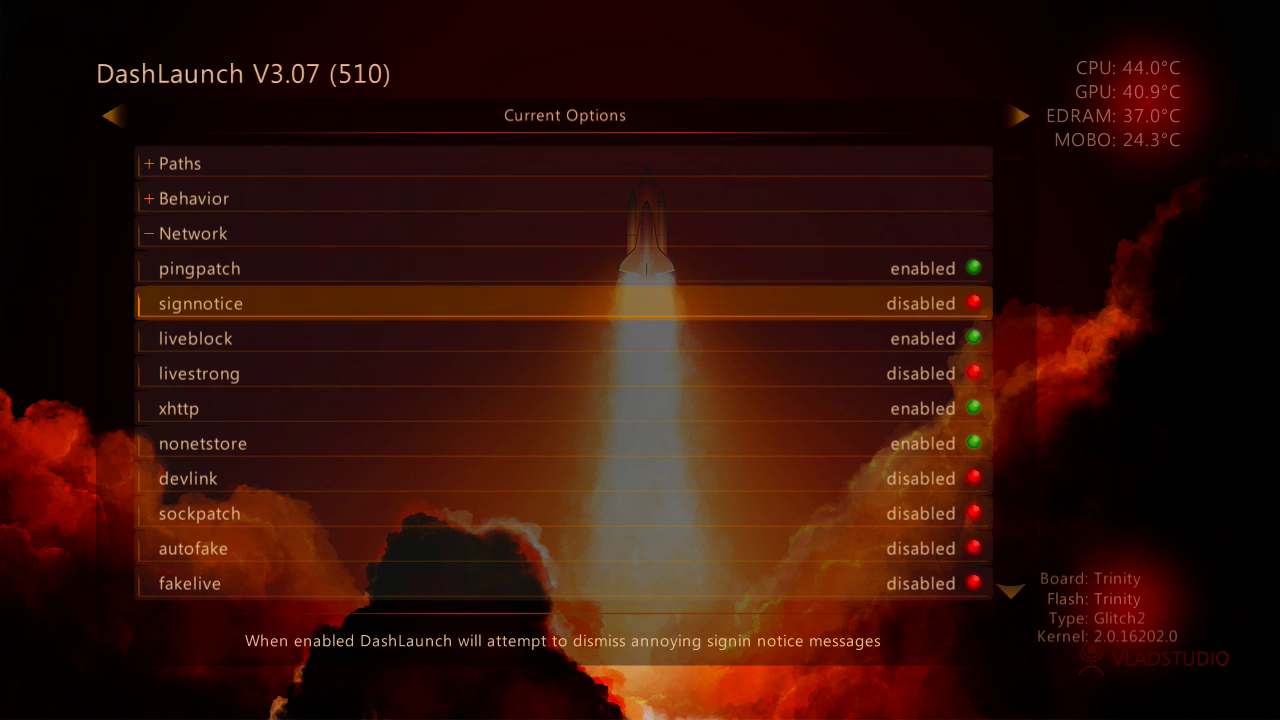
key("Up")
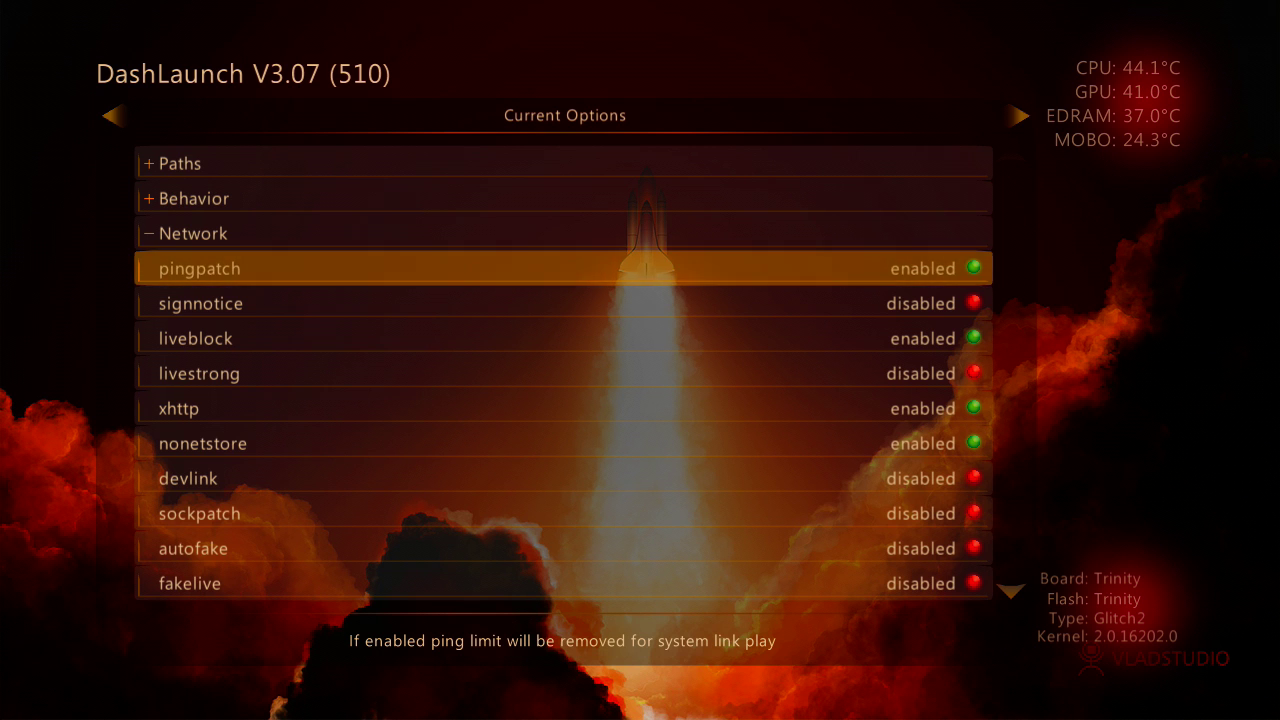
key("Up")
key("Up")
key("Down")
key("Down")
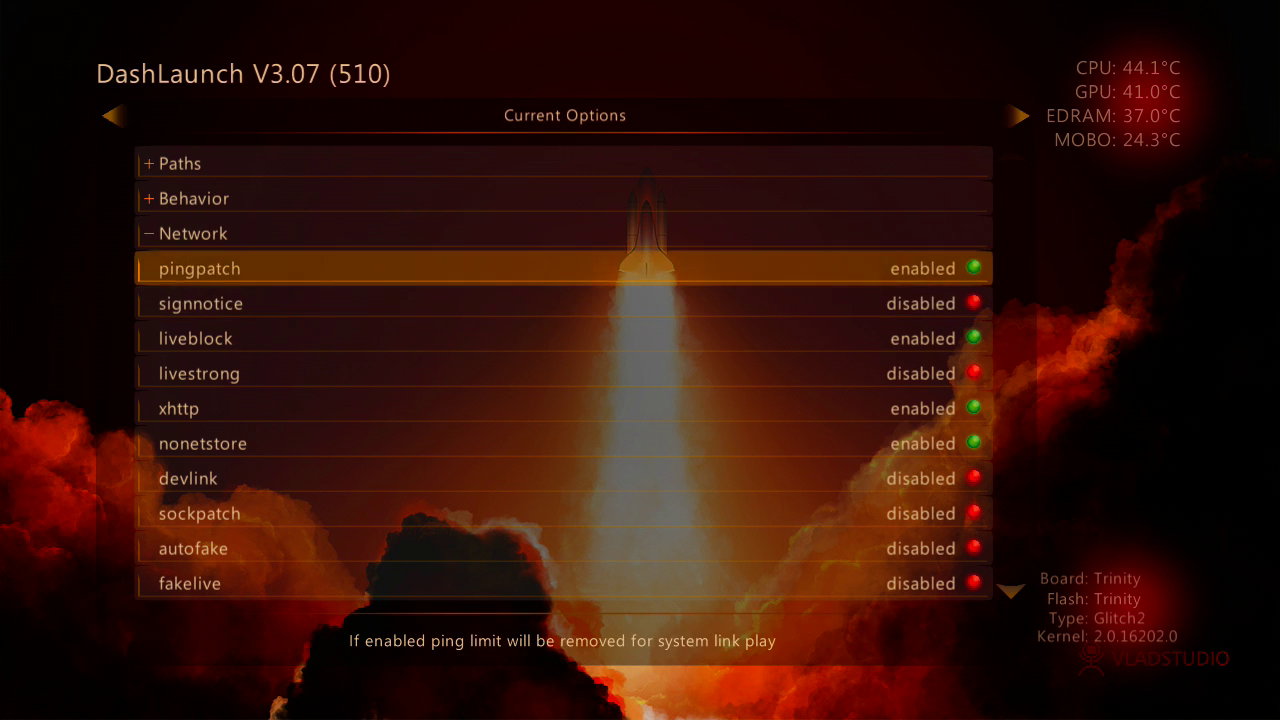
key("Down")
key("Down")
key("Down")
key("Down")
key("Down")
key("Down")
key("Down")
key("Down")
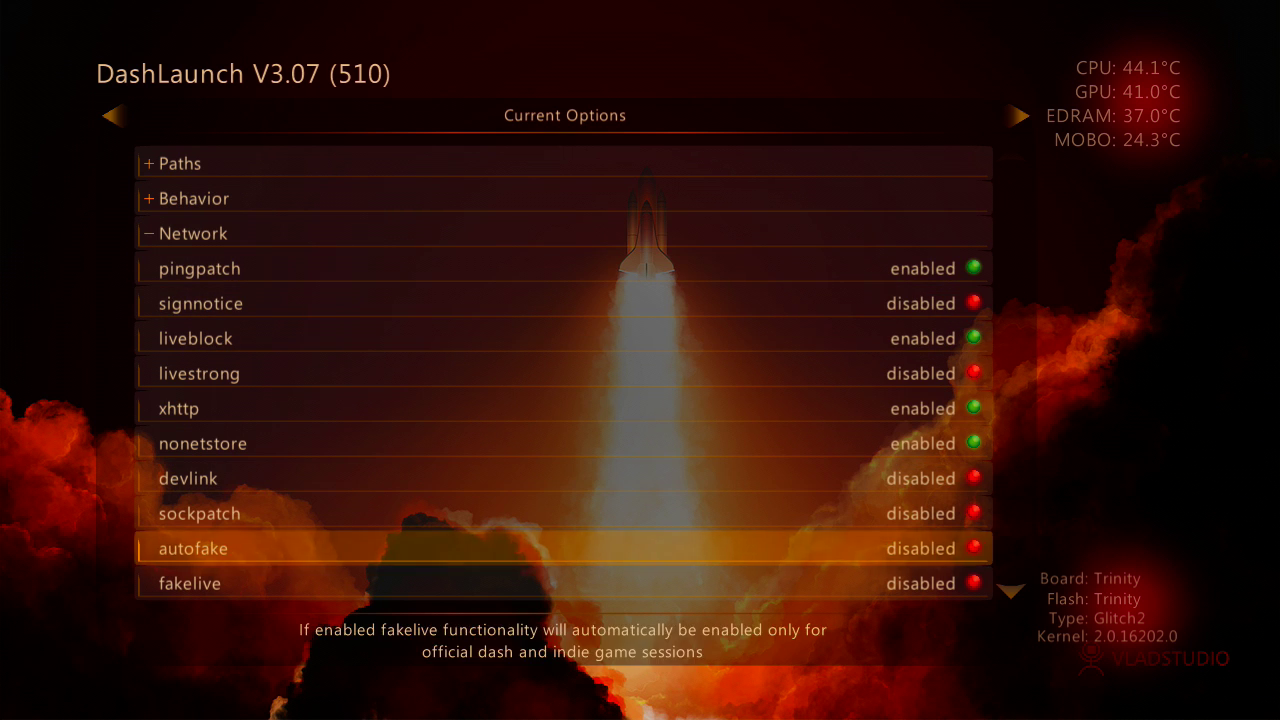
key("Up")
key("Up")
key("Up")
key("Up")
key("Up")
key("Up")
key("Up")
key("Up")
key("Up")
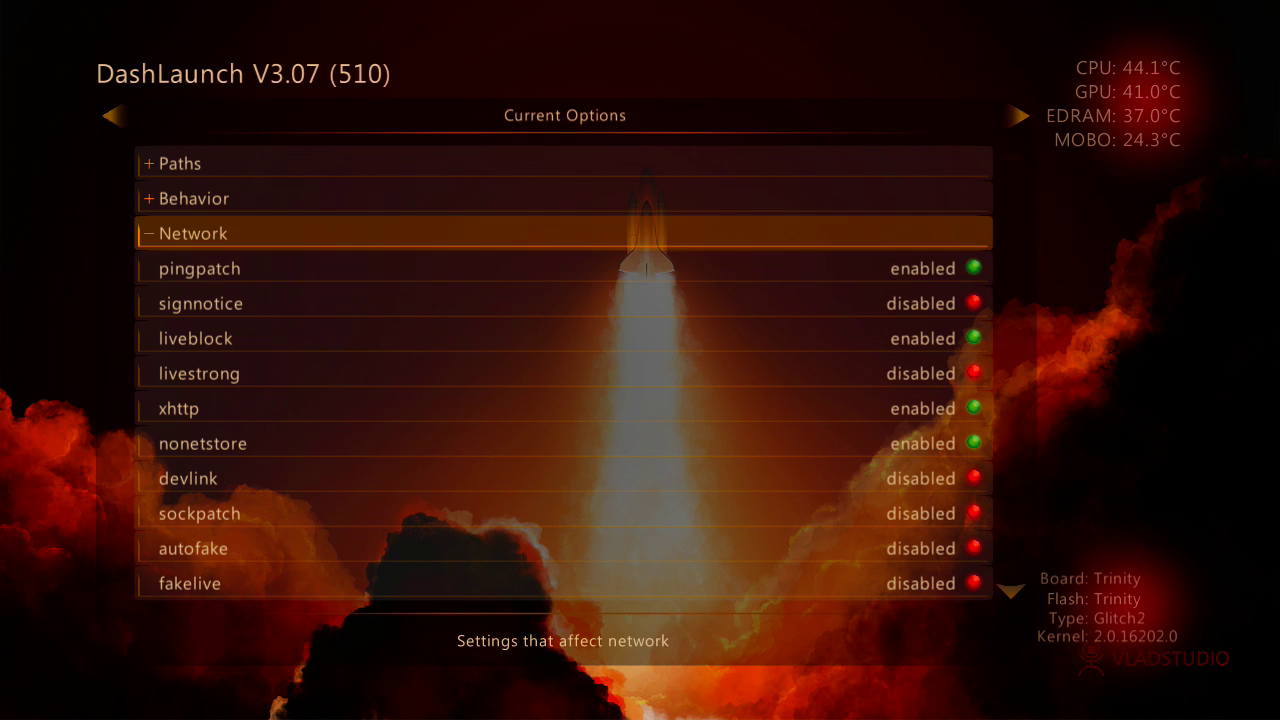
Step: Examine what the livestrong, xhttp and nonetstore options do in the Network category
key("Down")
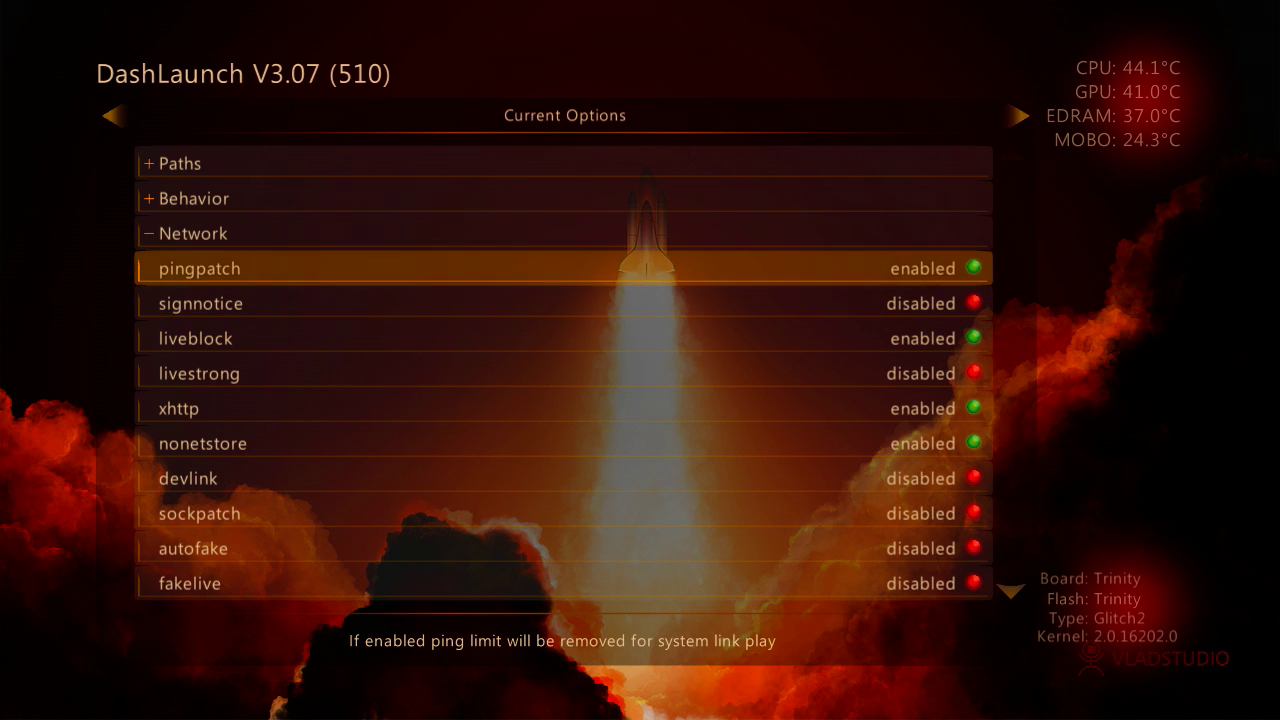
key("Down")
key("Down")
key("Down")
key("Down")
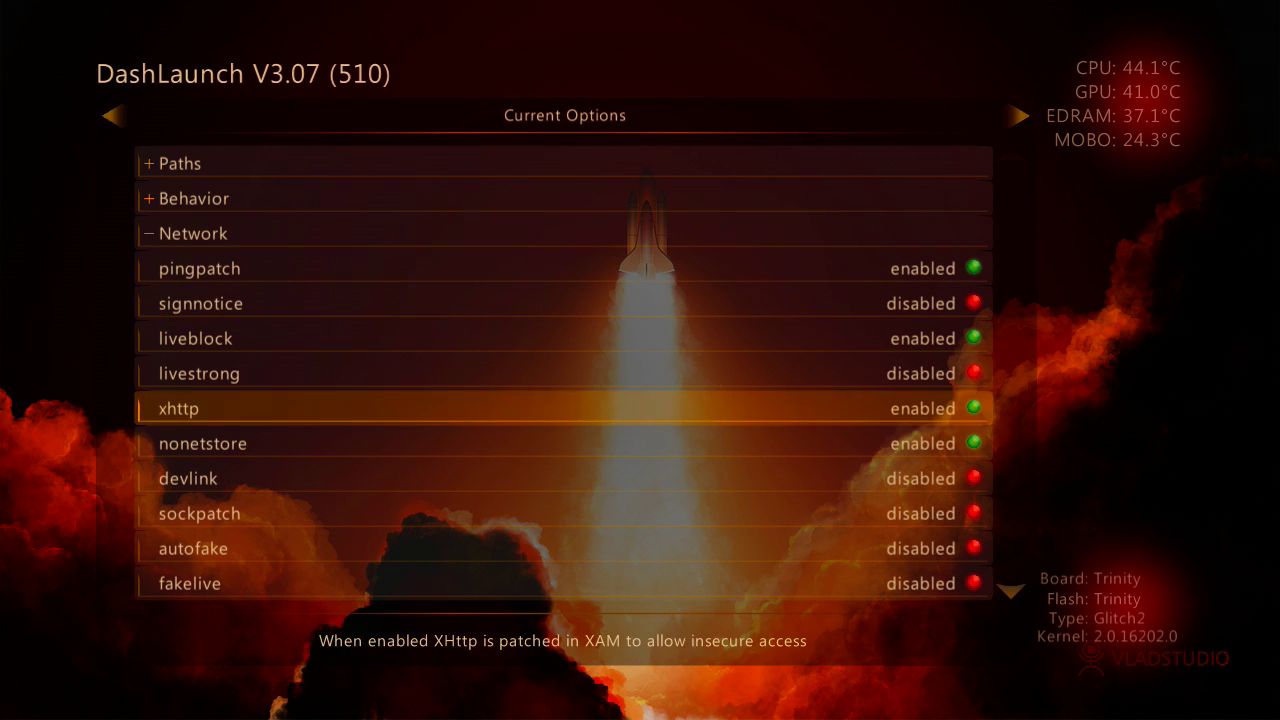
key("Down")
key("Up")
key("Up")
key("Up")
key("Down")
key("Down")
key("Down")
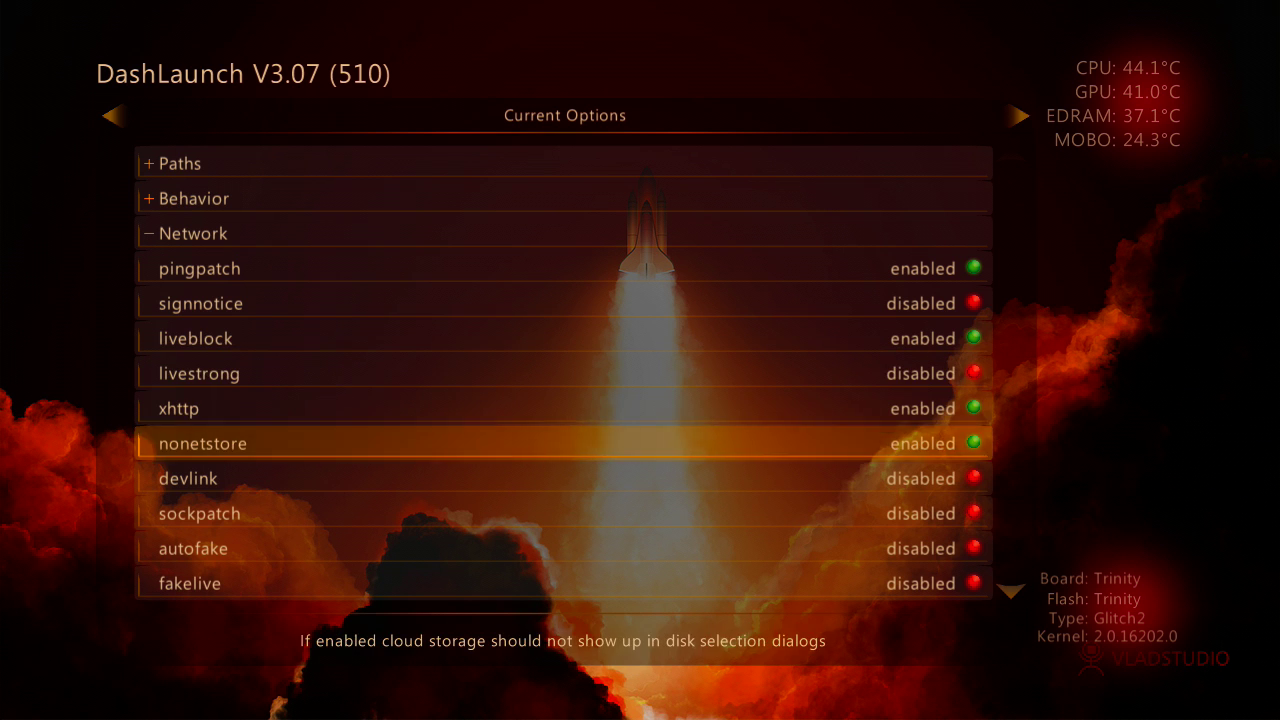
Step: Examine the devlink, sockpatch, autofake and fakelive options in the Network category
key("Down")
key("Down")
key("Down")
key("Up")
key("Up")
key("Down")
key("Down")
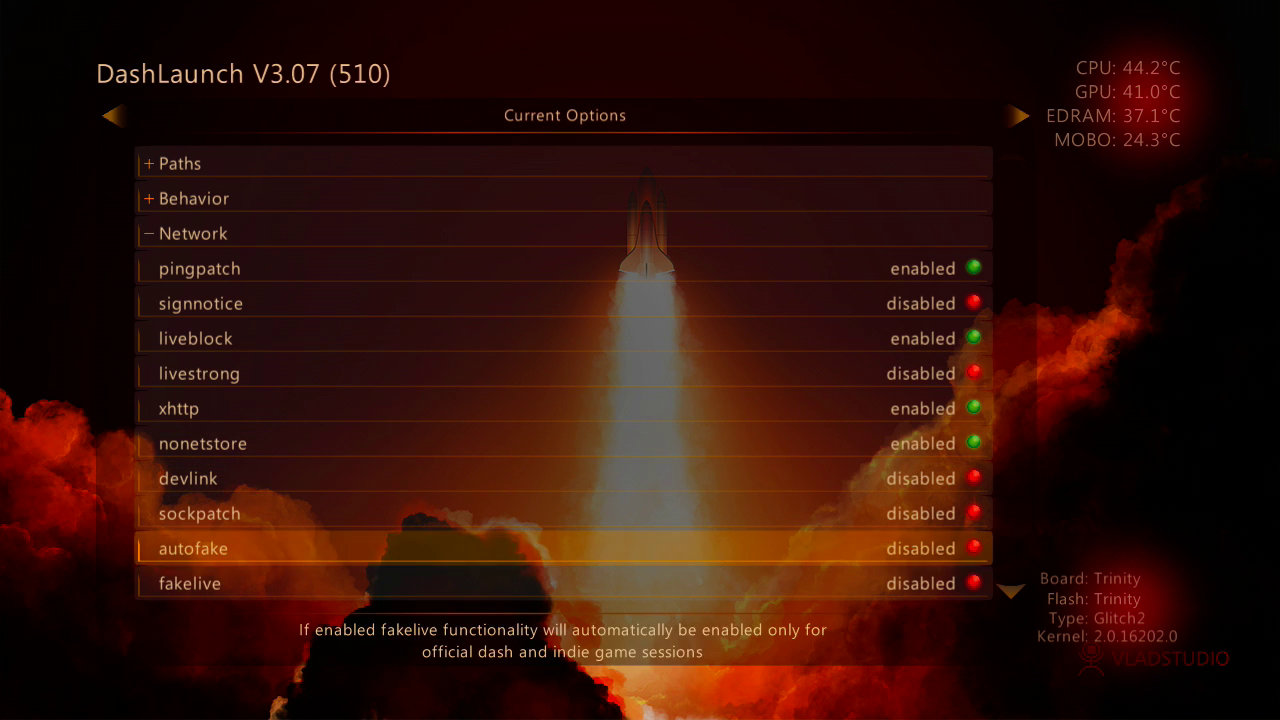
key("Down")
key("Up")
key("Up")
key("Down")
key("Up")
key("Up")
key("Up")
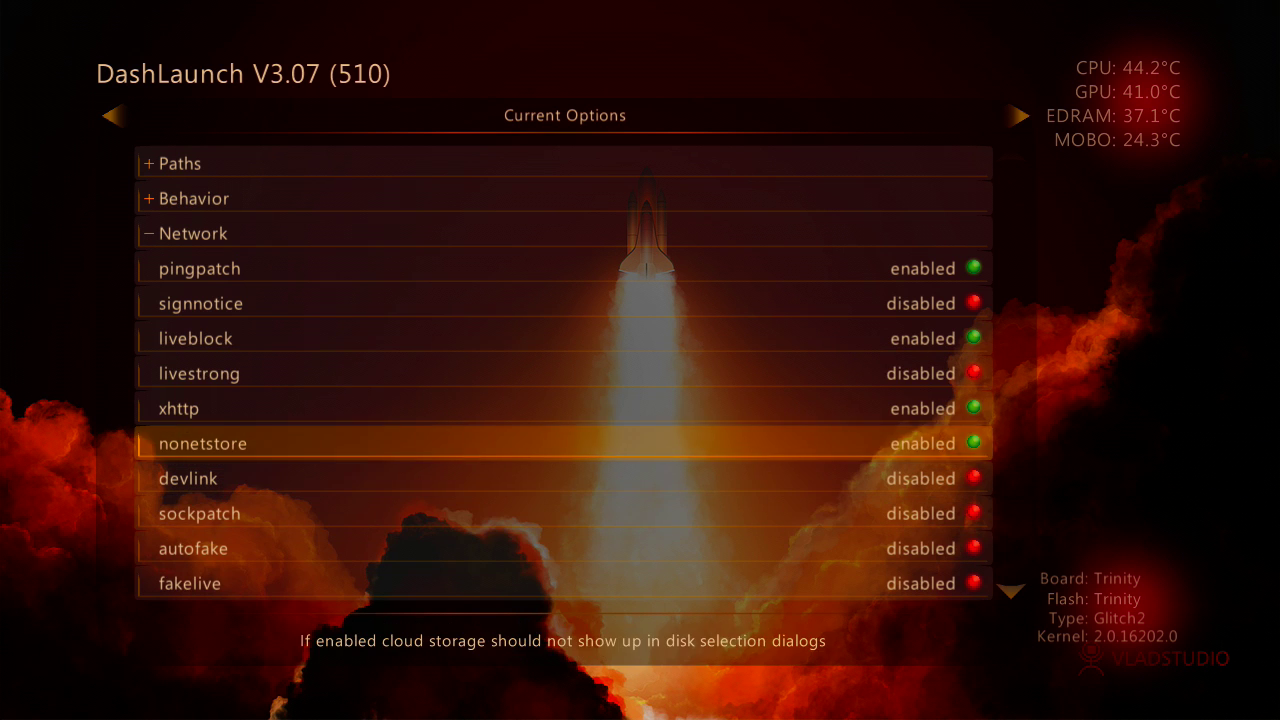
Step: Check the signnotice, liveblock and livestrong options, focusing on the liveblock description
key("Up")
key("Up")
key("Up")
key("Up")
key("Down")
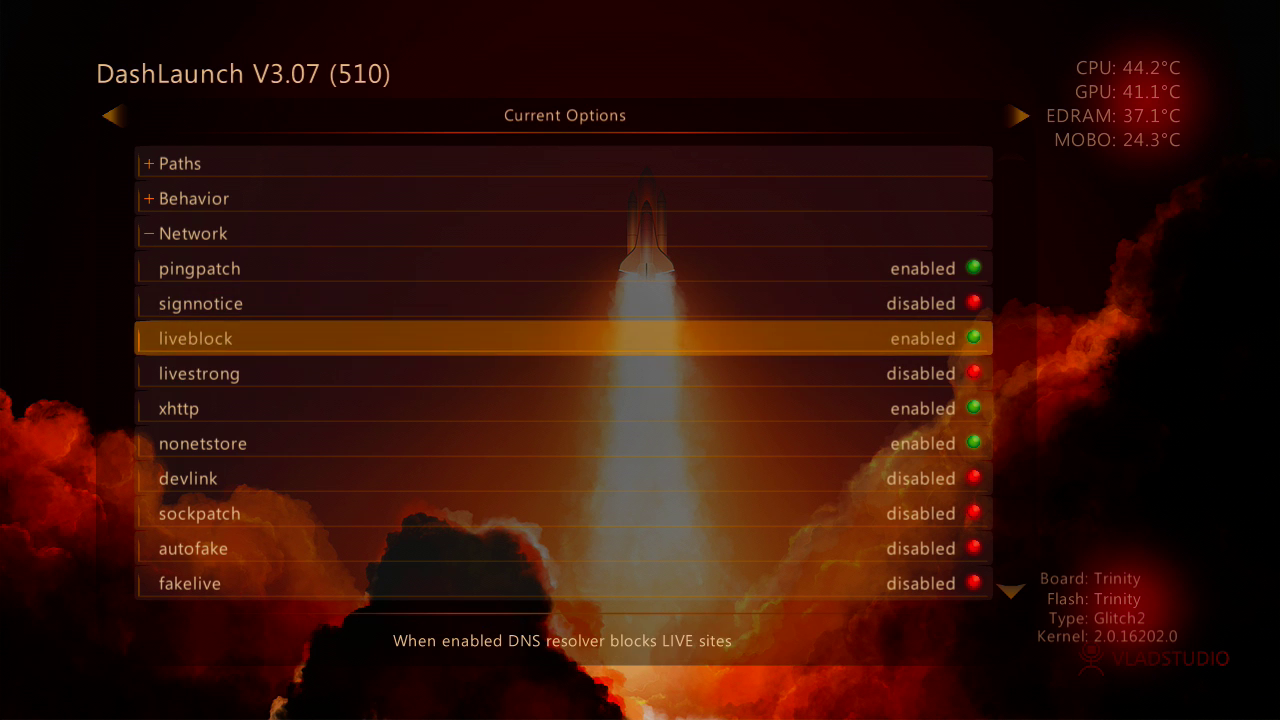
key("Up")
key("Down")
key("Up")
key("Down")
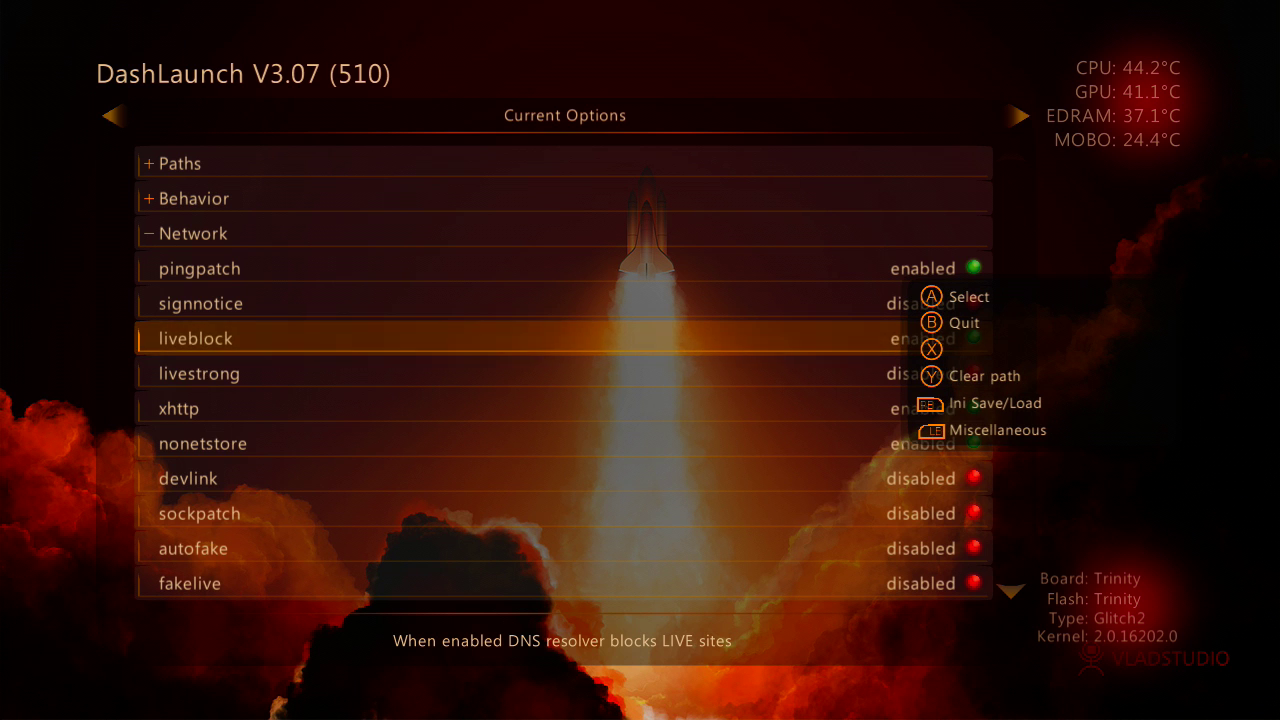
key("Down")
key("Up")
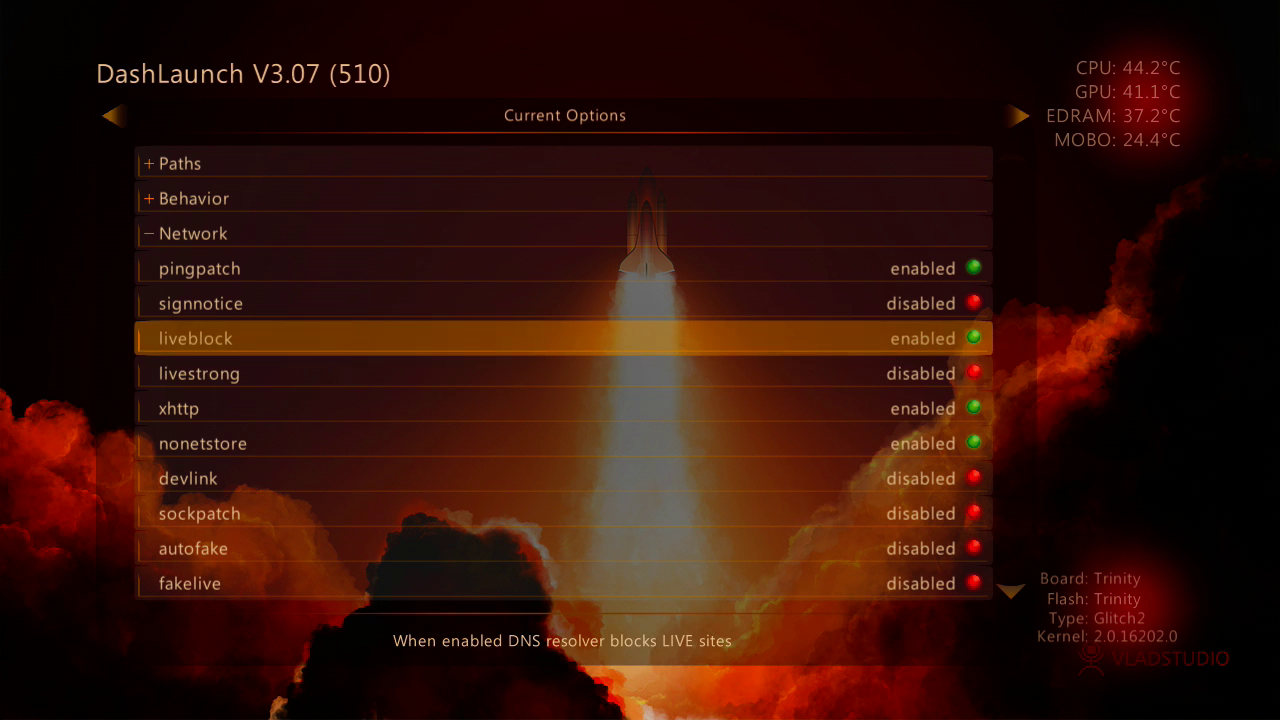
Step: Review the remaining Network options from xhttp down to fakelive
key("Down")
key("Down")
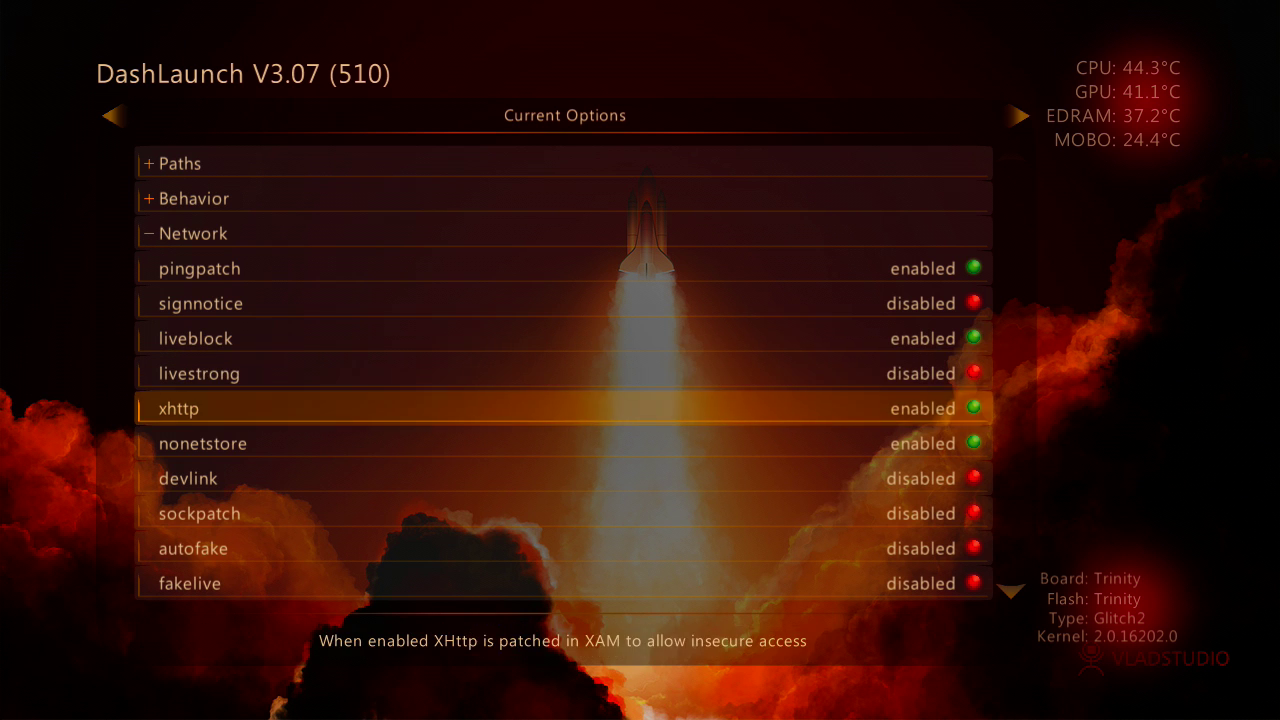
key("Down")
key("Down")
key("Up")
key("Up")
key("Down")
key("Down")
key("Down")
key("Down")
key("Down")
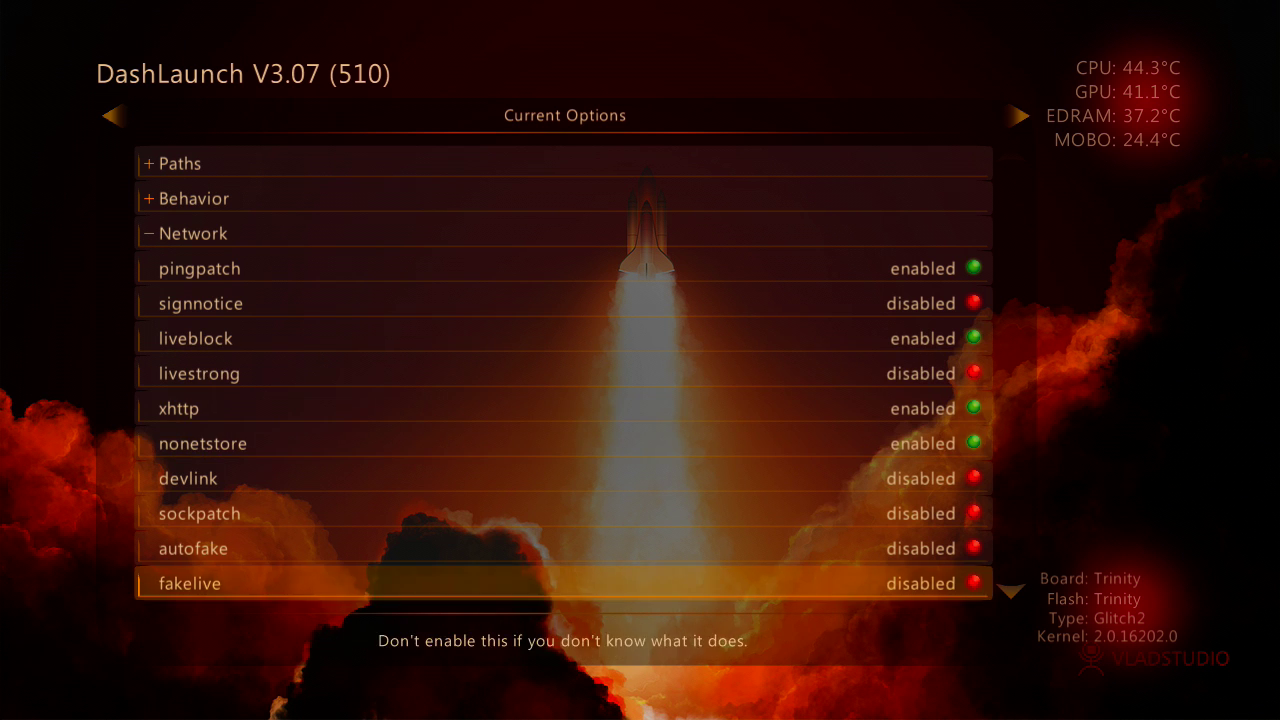
key("Down")
Step: Collapse the Network category in the current options
key("Up")
key("Up")
key("Up")
key("Up")
key("Up")
key("Up")
key("Up")
key("Up")
key("Up")
key("Up")
key("Up")
key("Up")
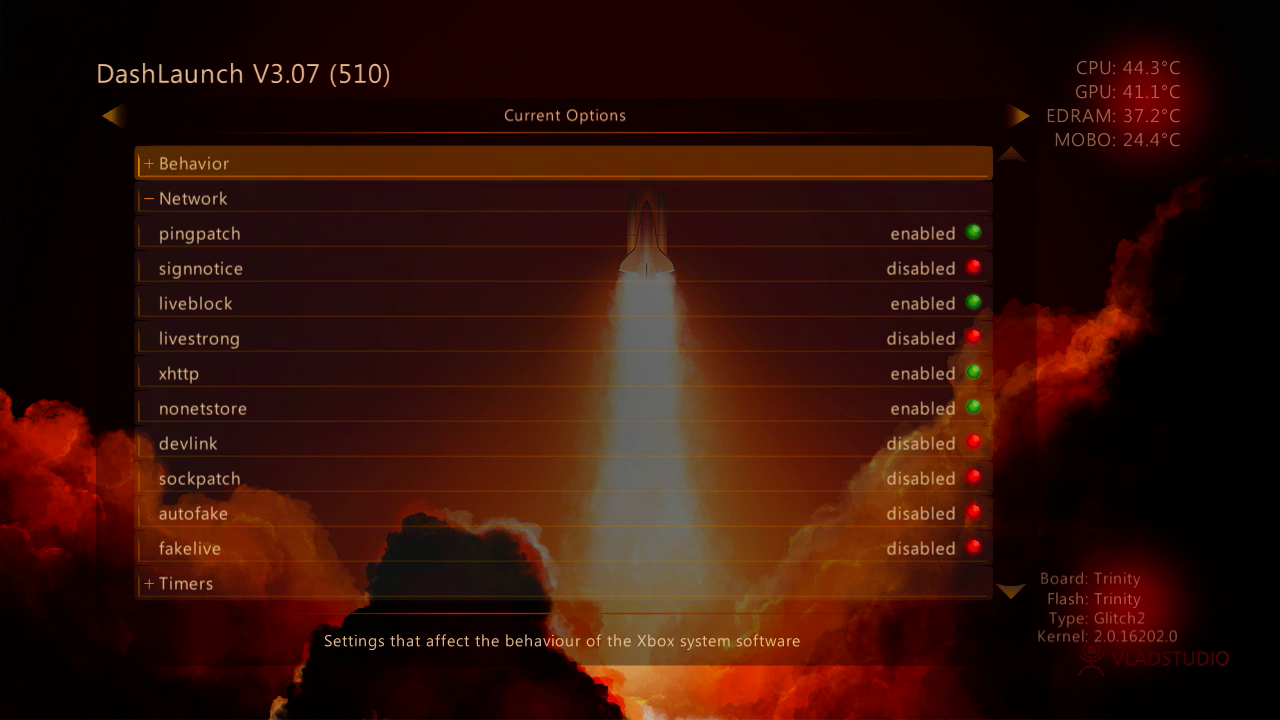
key("Down")
key("Return")
Step: Expand the Configurator category to show its FTP and application options
key("Down")
key("Down")
key("Up")
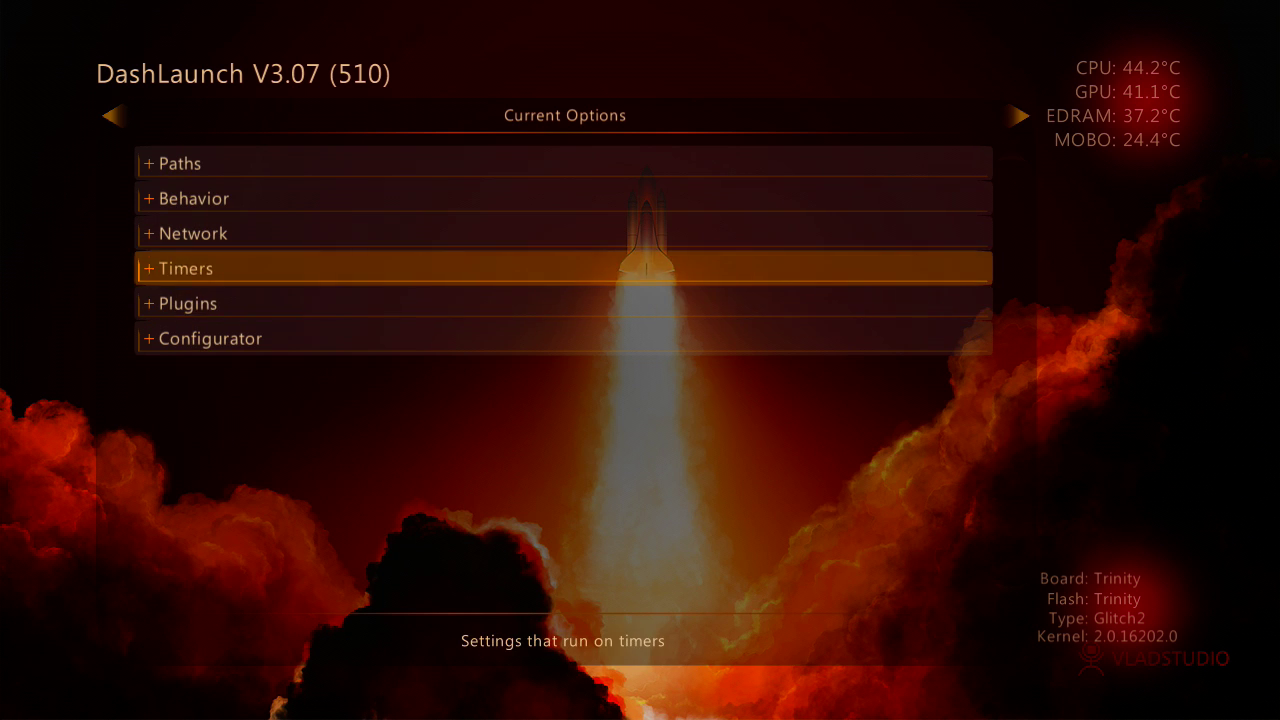
key("Down")
key("Down")
key("Up")
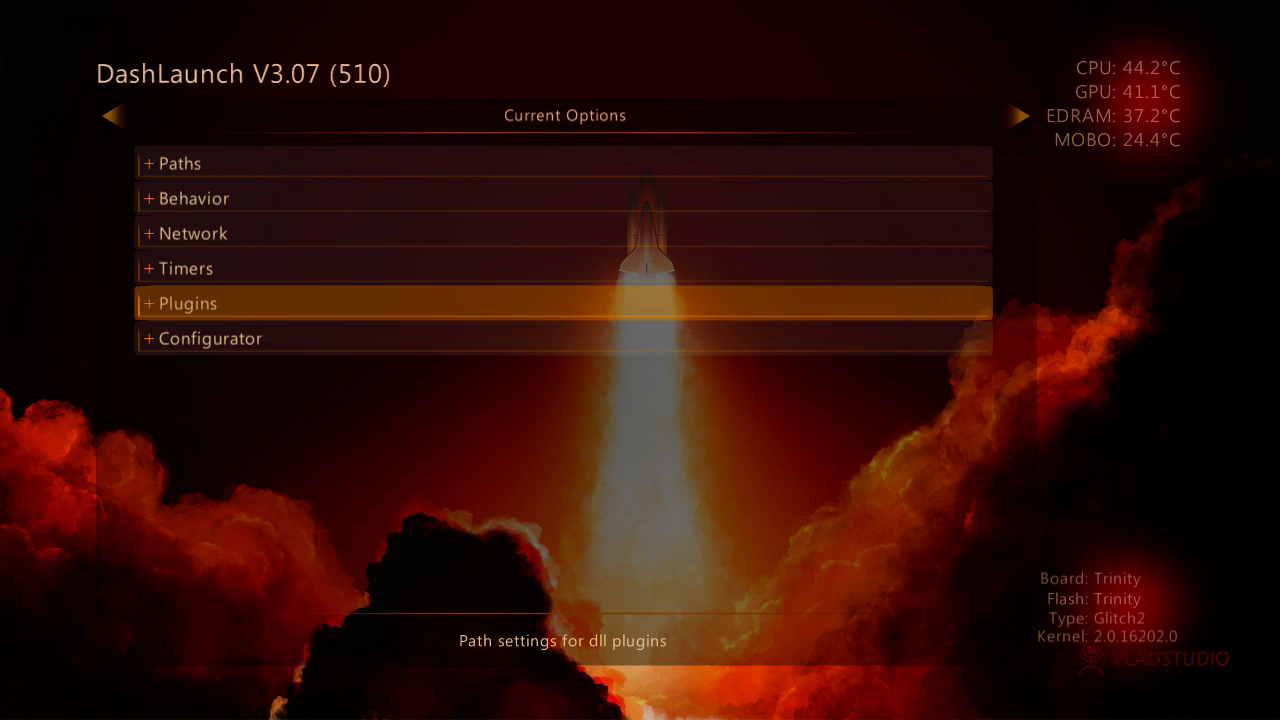
key("Down")
key("Up")
key("Up")
key("Up")
key("Down")
key("Down")
key("Down")
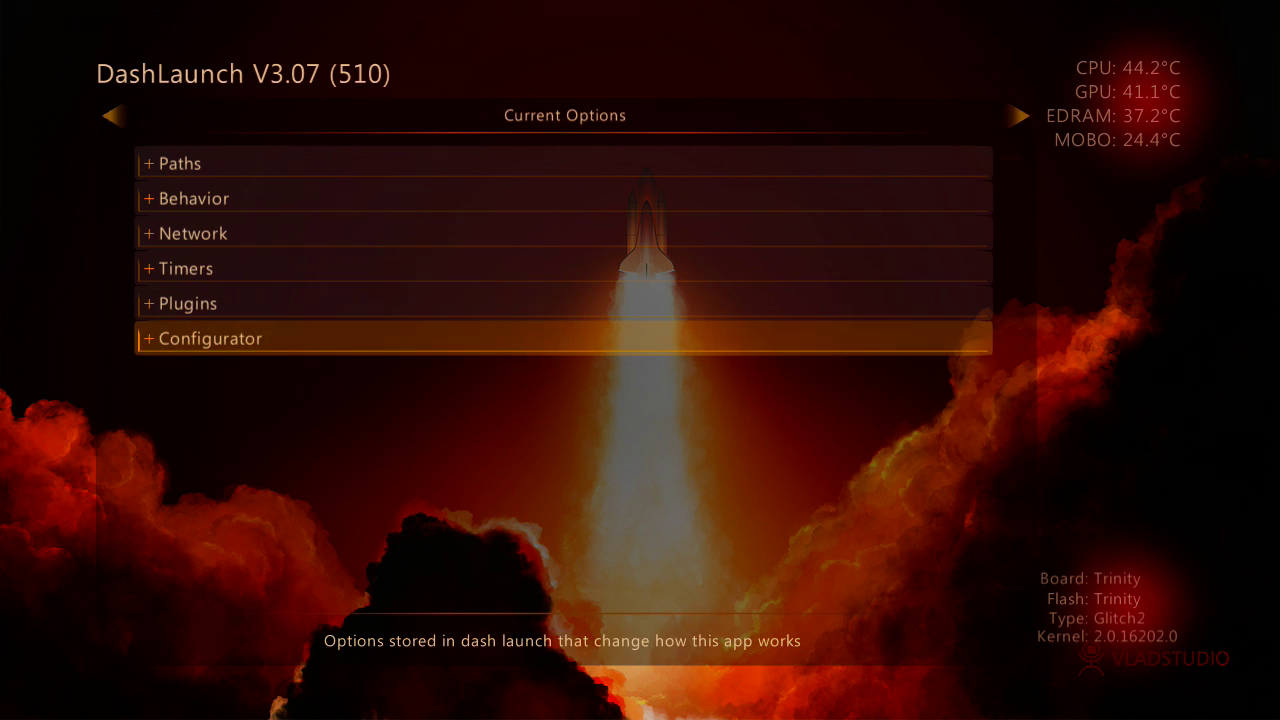
key("Return")
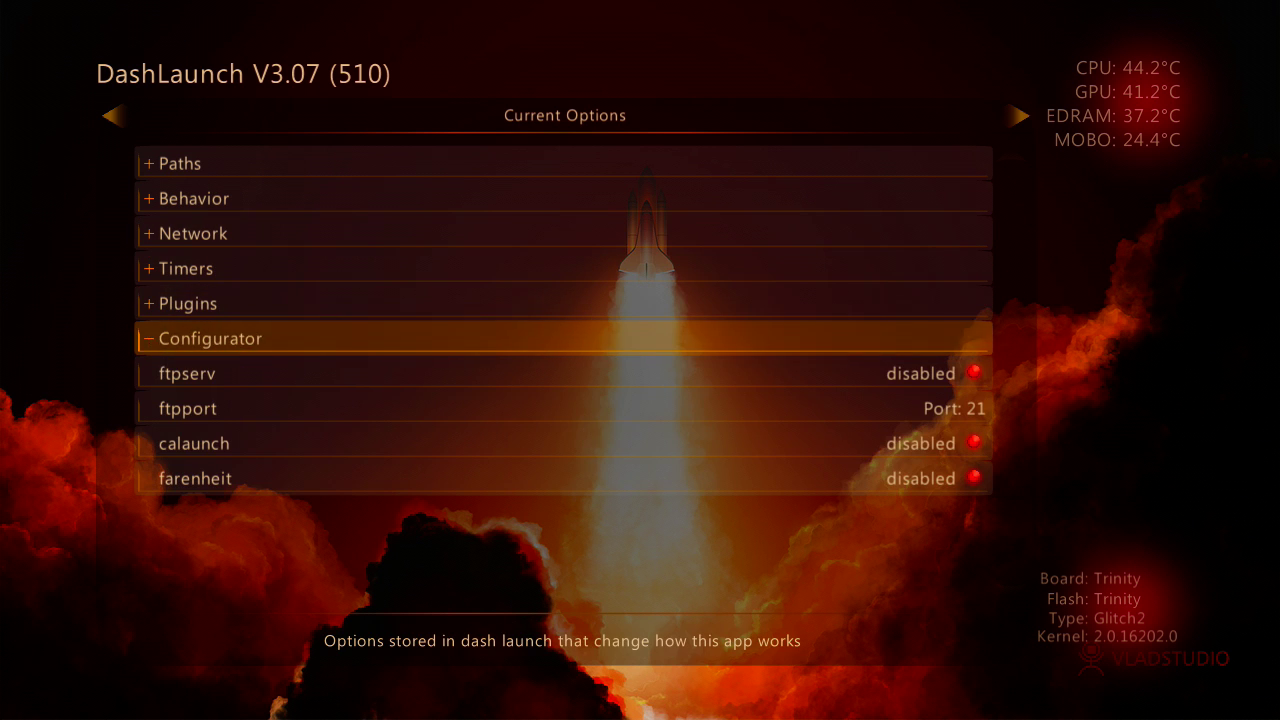
Step: Enable the ftpserv option under Configurator
key("Down")
key("Down")
key("Down")
key("Down")
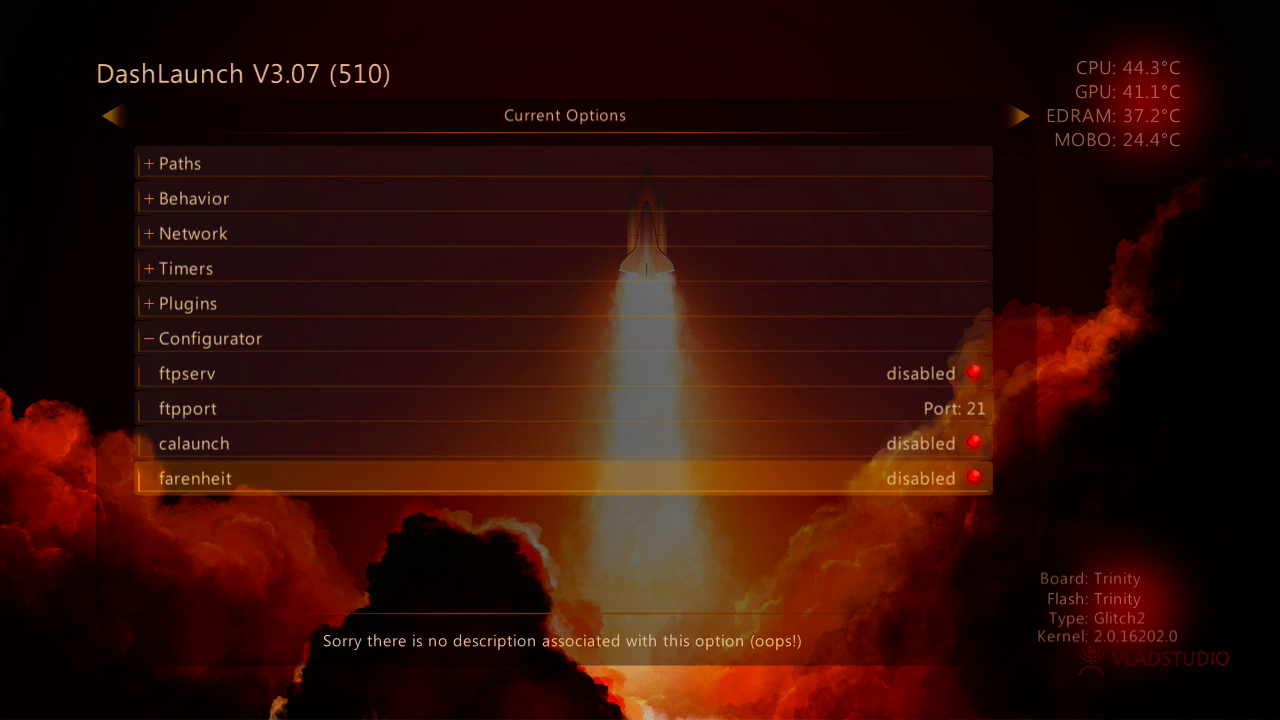
key("Up")
key("Up")
key("Up")
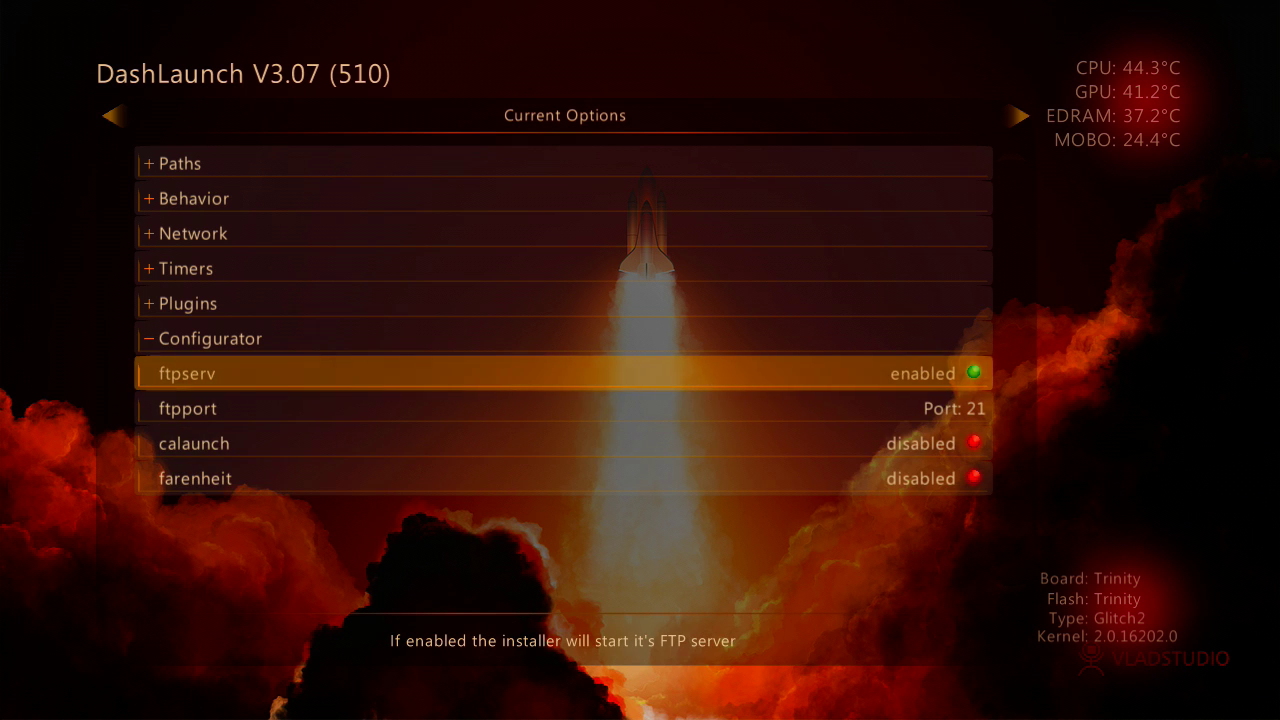
Step: Review the ftpserv, ftpport, calaunch and farenheit options in the Configurator category
key("Down")
key("Up")
key("Up")
key("Down")
key("Down")
key("Down")
key("Up")
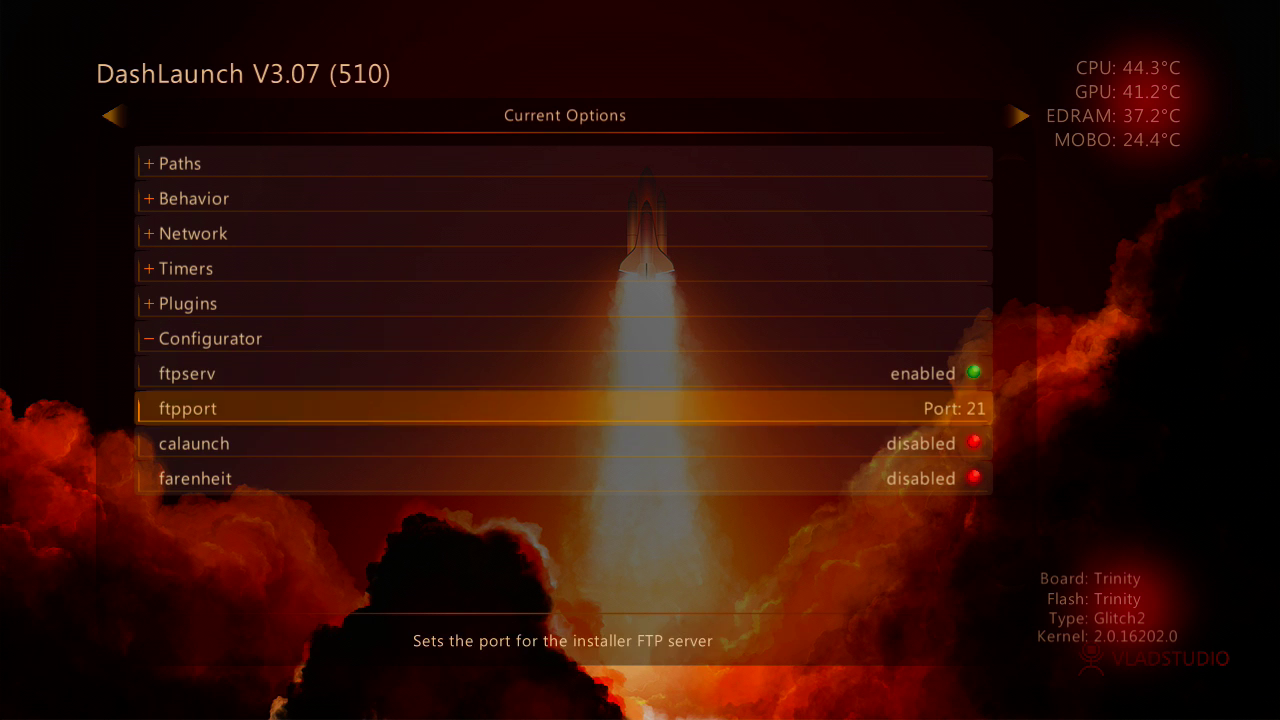
key("Down")
key("Down")
key("Up")
key("Up")
key("Up")
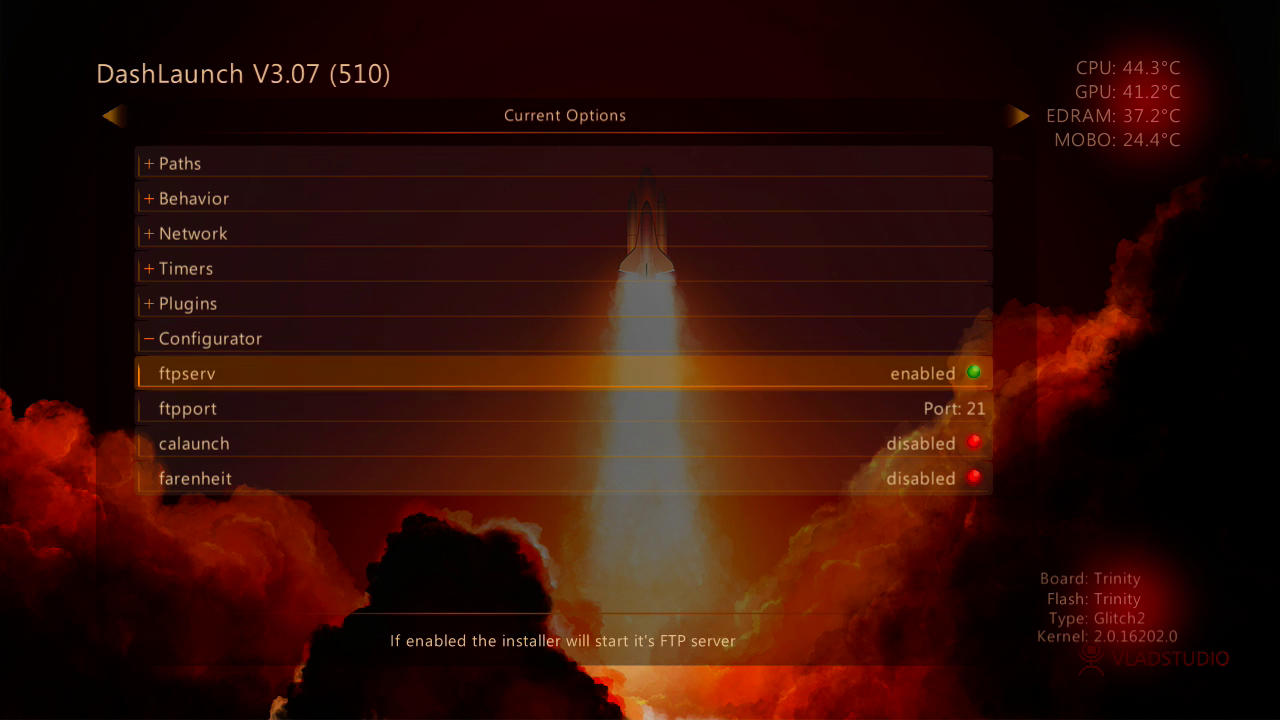
key("Up")
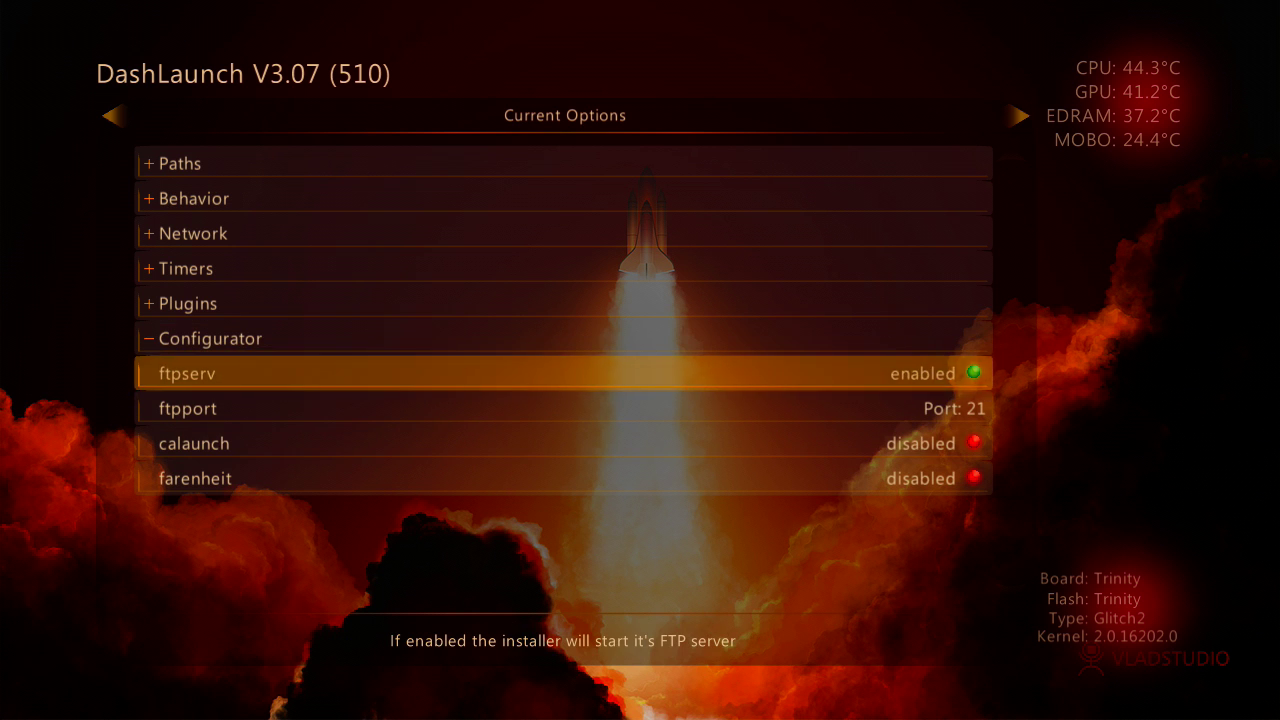
Step: Collapse the Configurator category and return to the Paths category at the start of the list
key("Up")
key("Return")
key("Up")
key("Up")
key("Up")
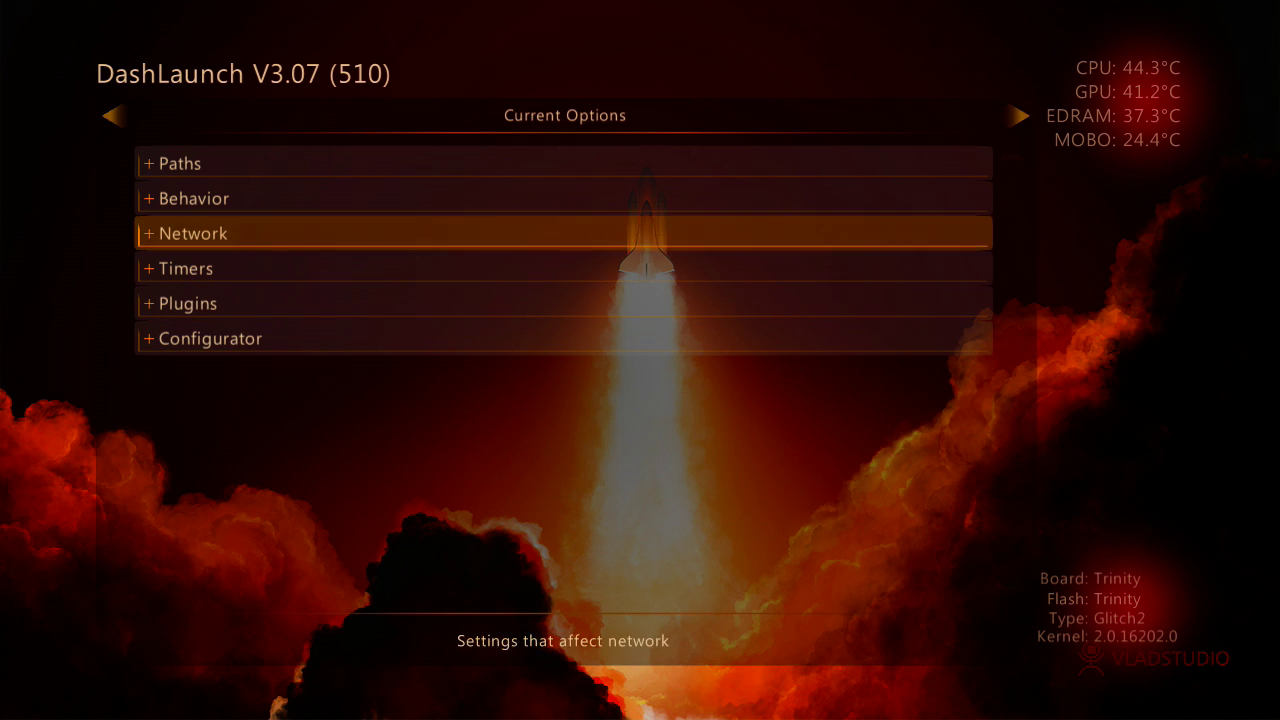
key("Up")
key("Up")
Step: Save launch.ini to the Hdd device and make it the current ini
key("Right")
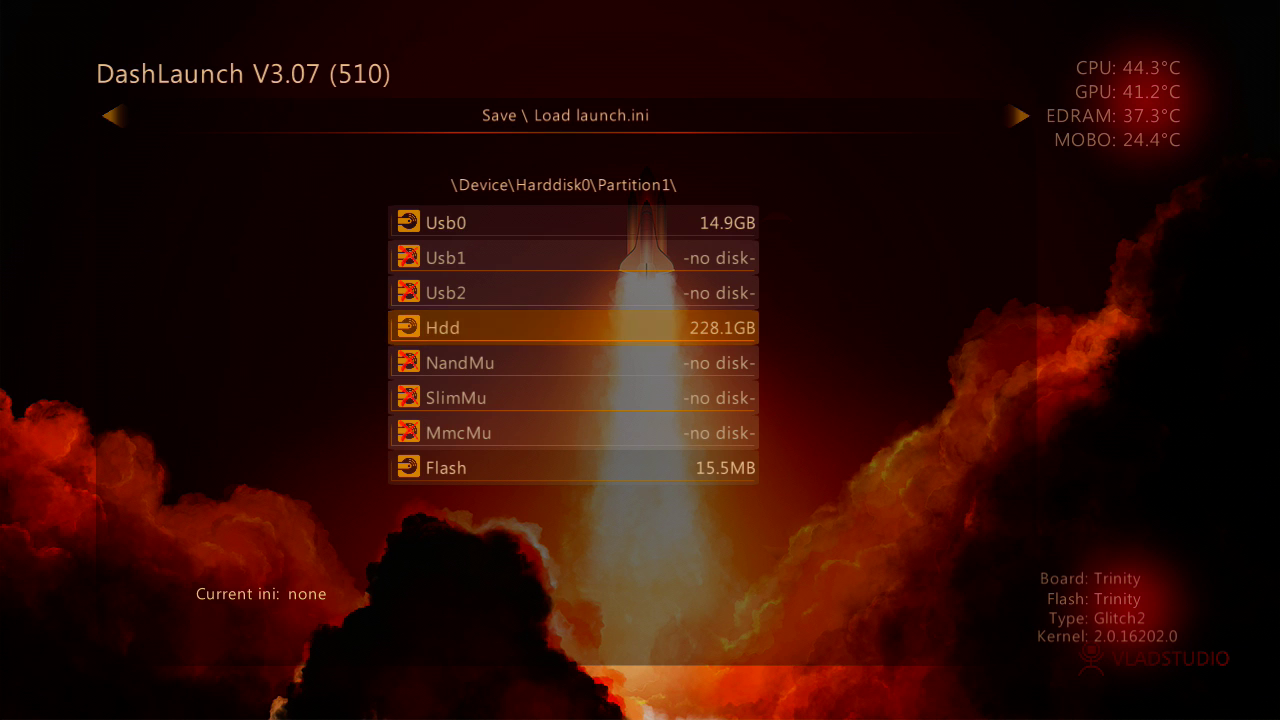
key("Return")
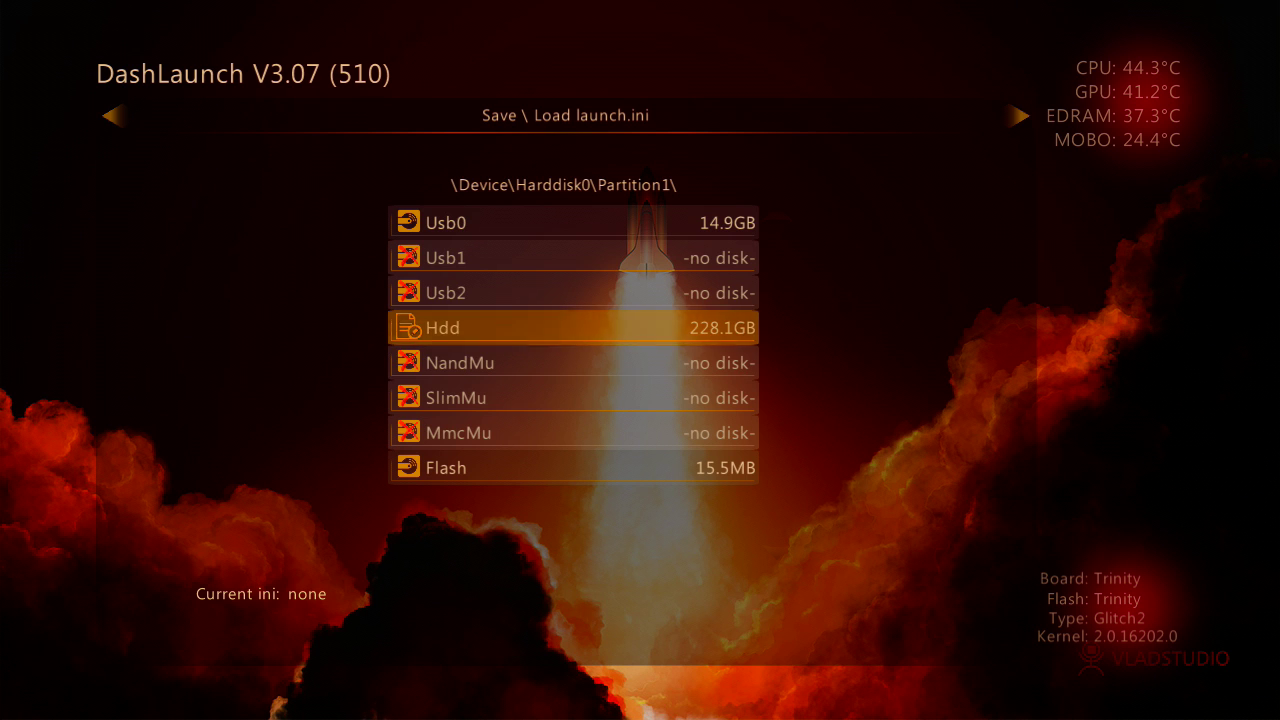
key("Return")
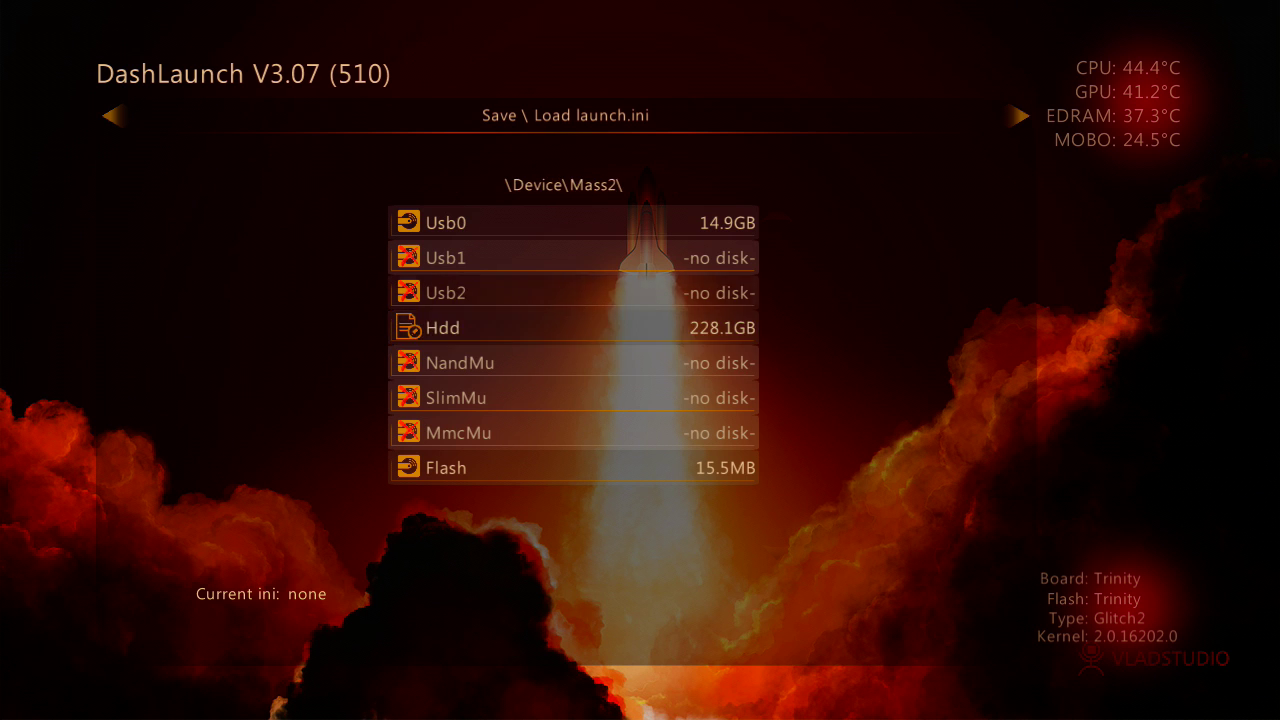
key("x")
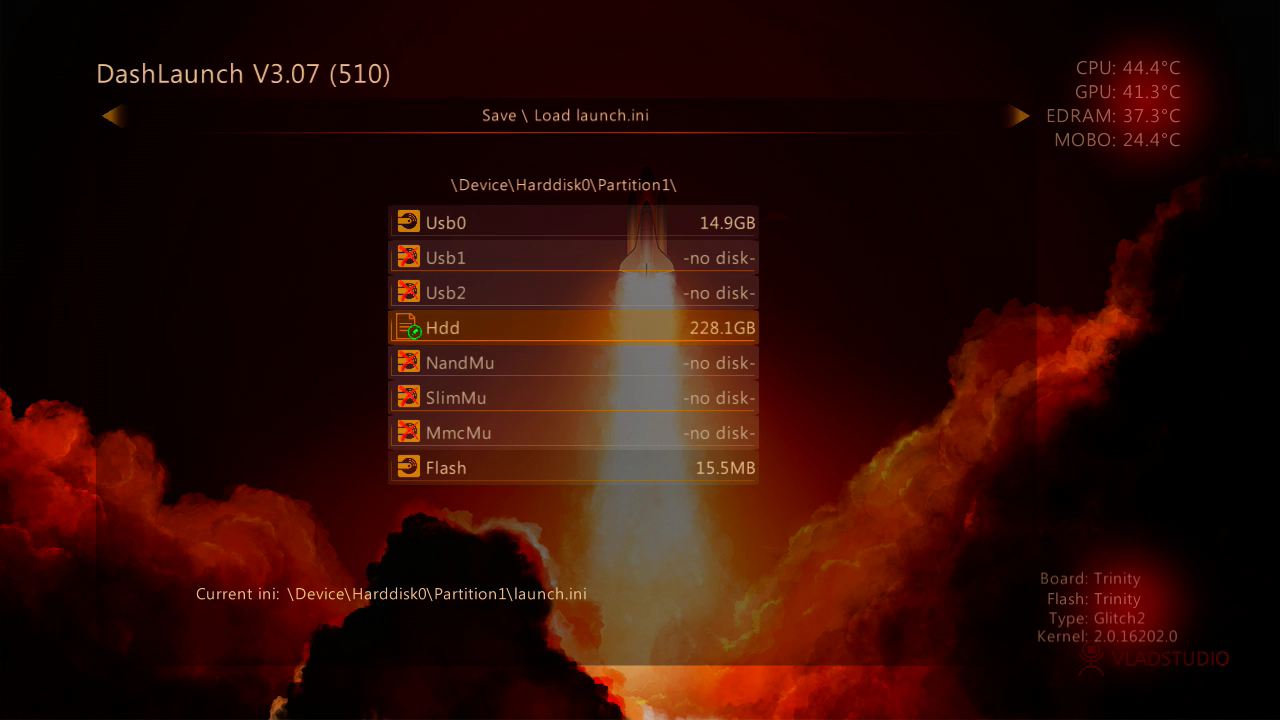
Step: Open the Miscellaneous page, look over its entries, and leave DashLaunch for the default dashboard
key("Right")
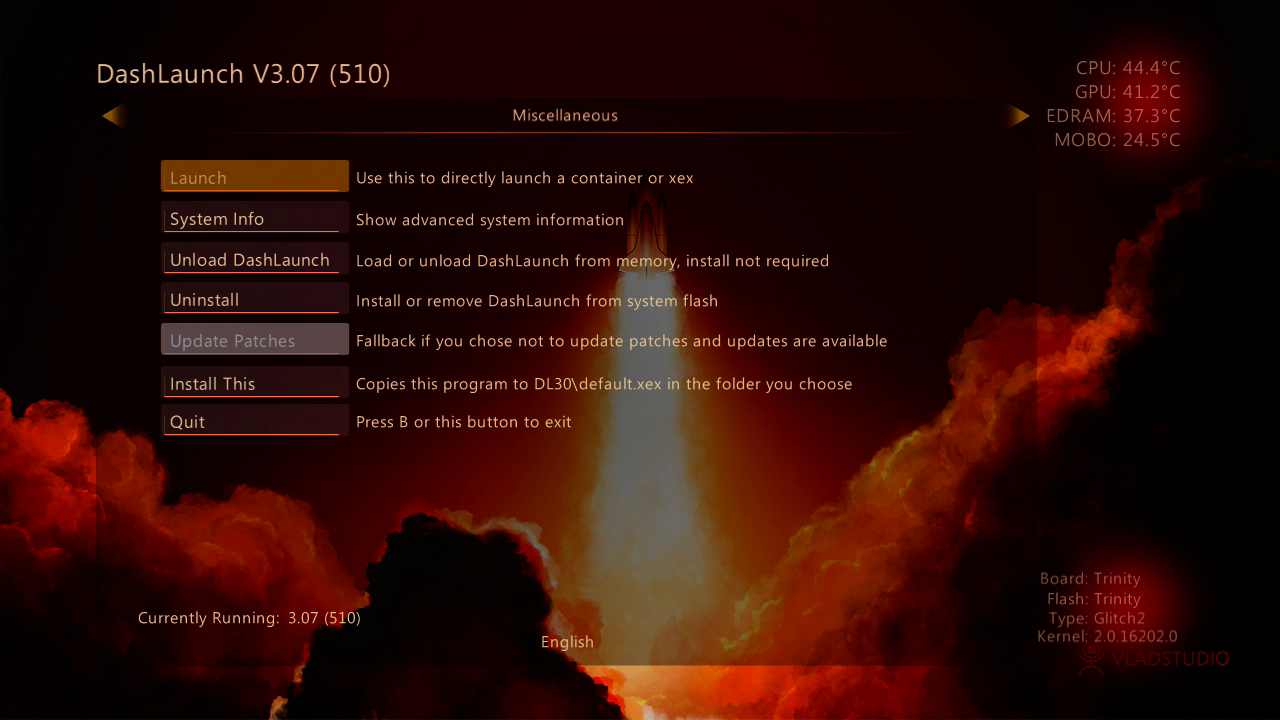
key("Down")
key("Up")
key("Down")
key("Down")
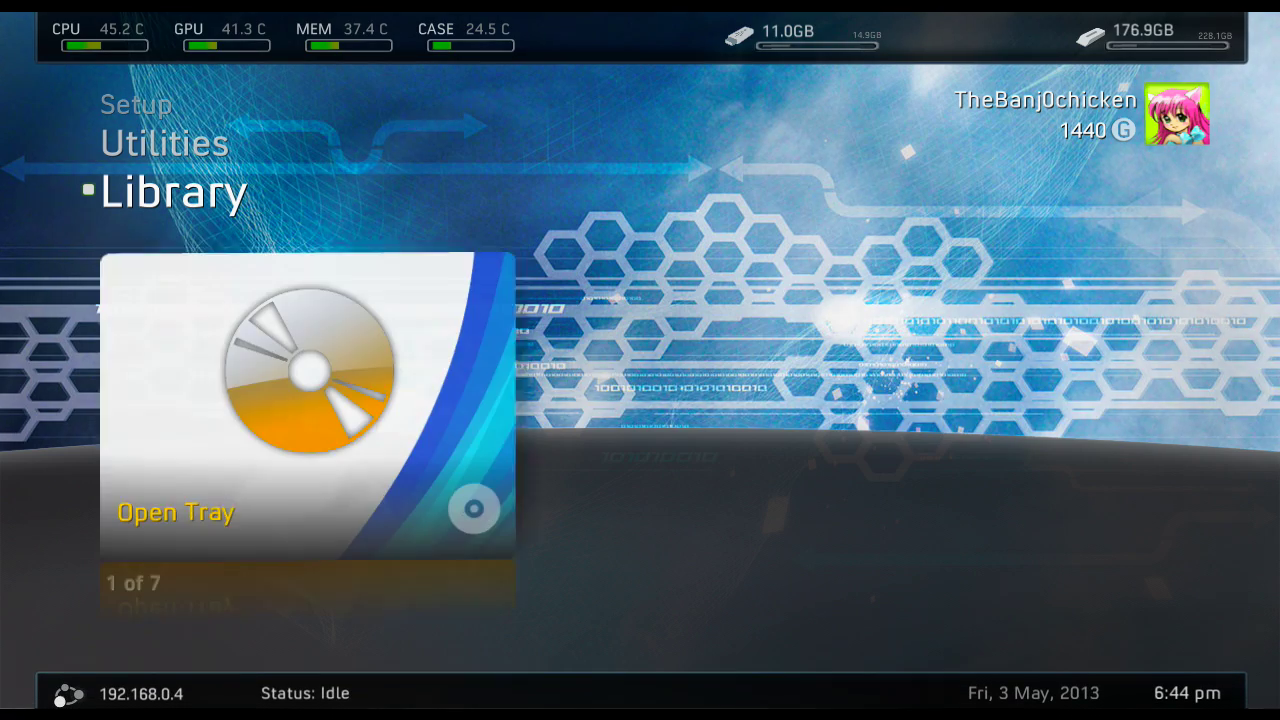
Step: Look over the Open Tray, profile and Xbox 360 Games tiles in the Library and open the Xbox Guide
key("Up")
key("Down")
key("Right")
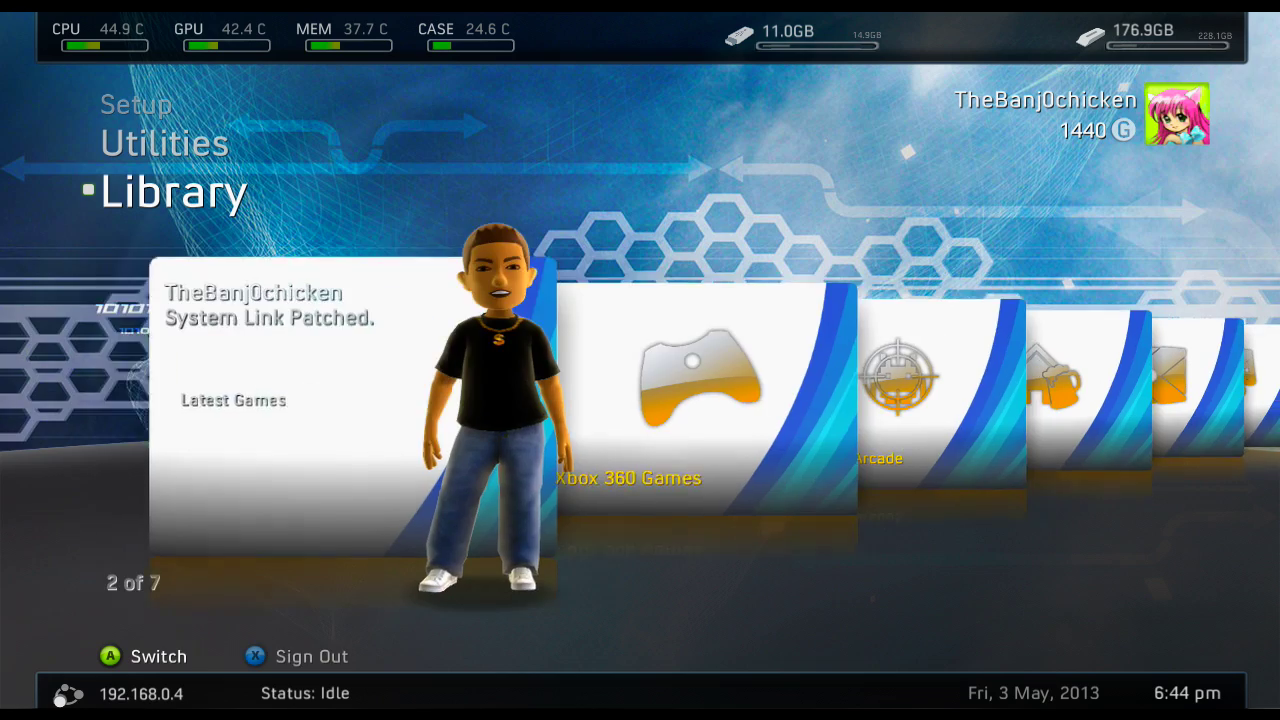
key("Right")
key("Left")
key("Left")
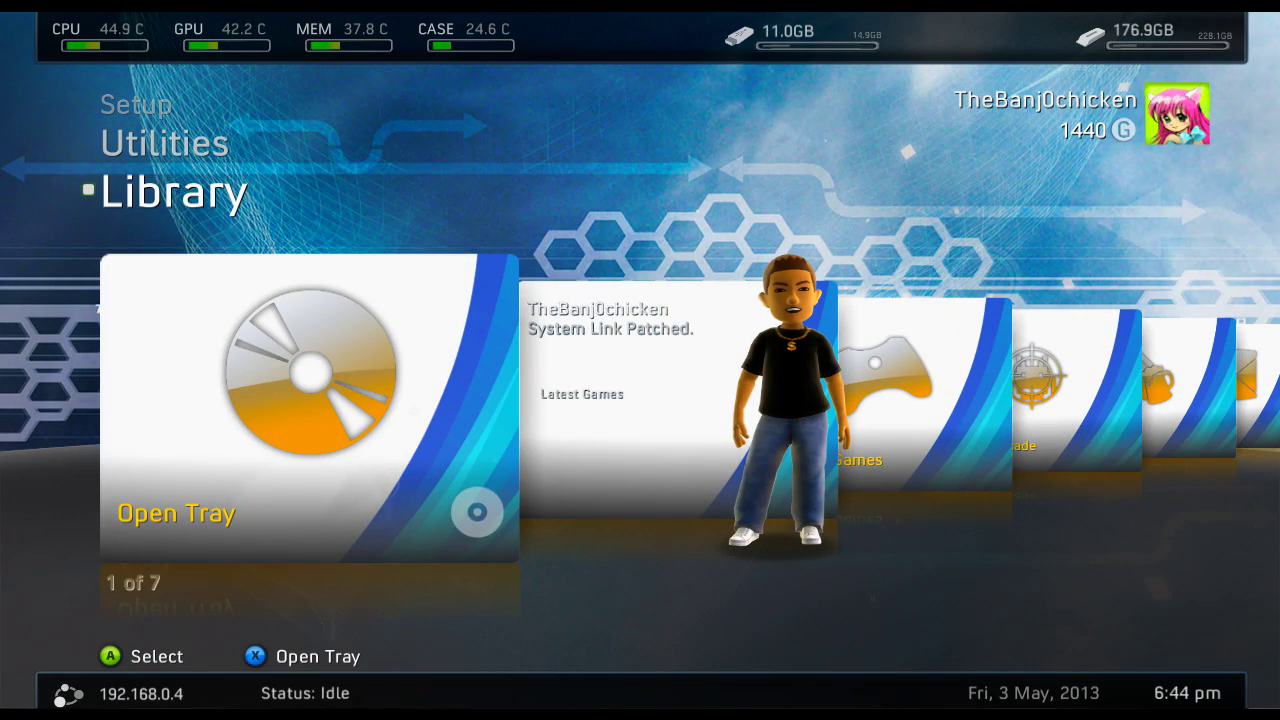
key("super")
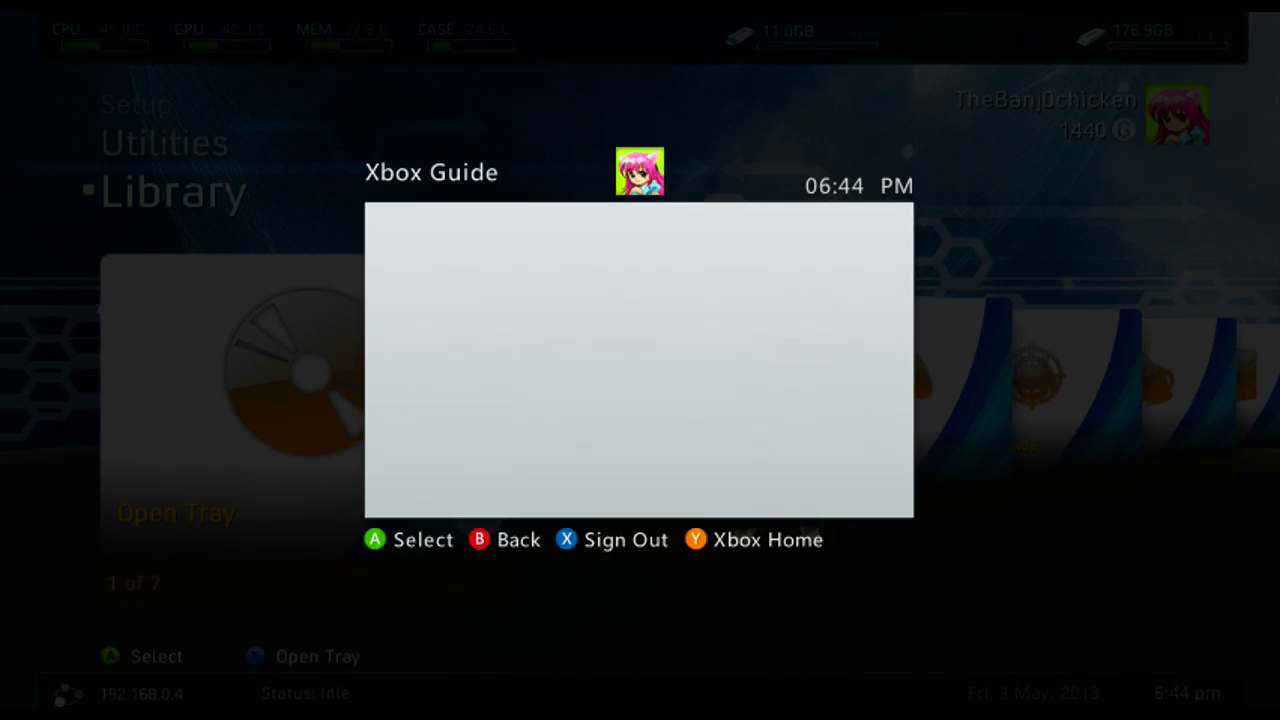
Step: Exit to Xbox Home from the Xbox Guide and confirm with Yes, then repeat the exit from the Utilities section
key("y")
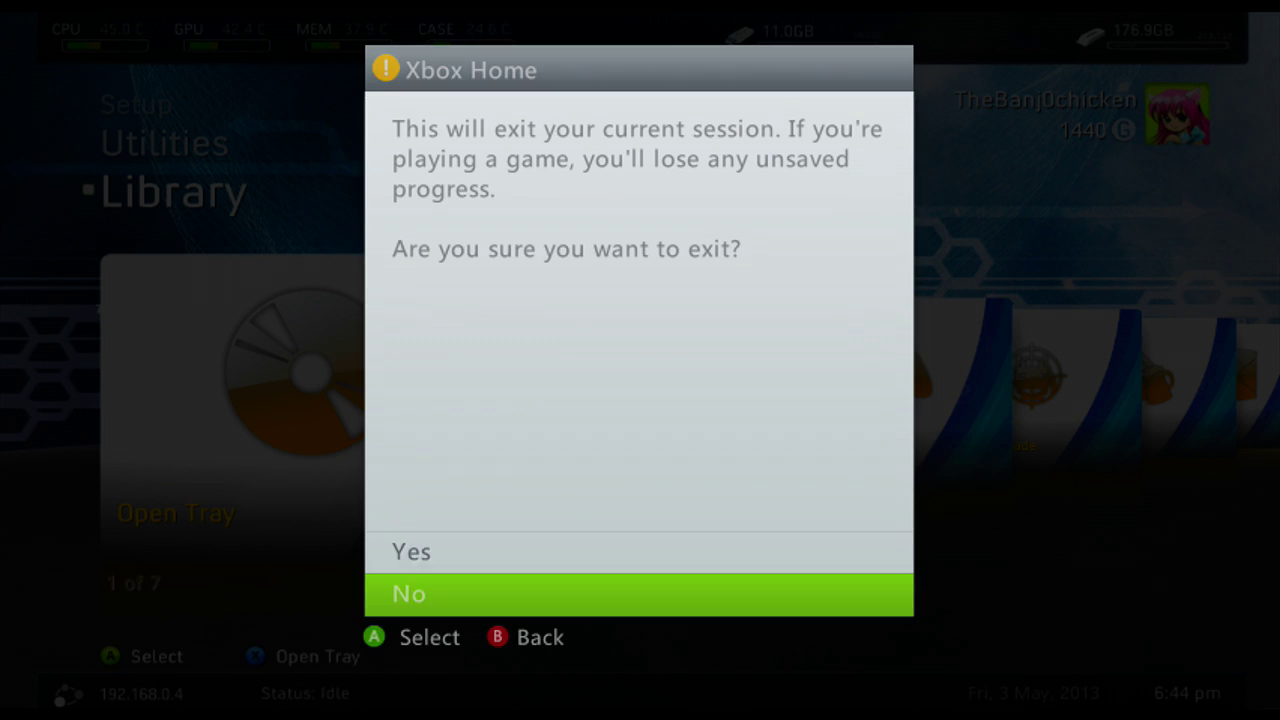
key("Up")
key("Return")
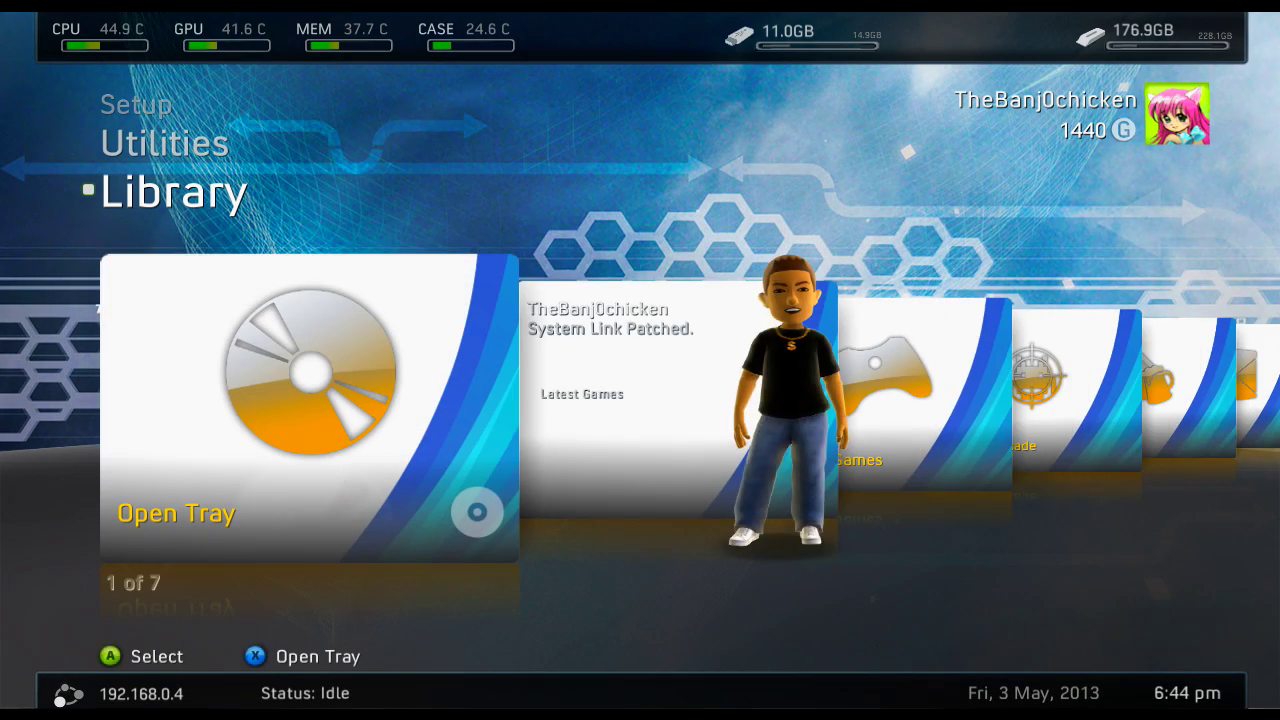
key("Up")
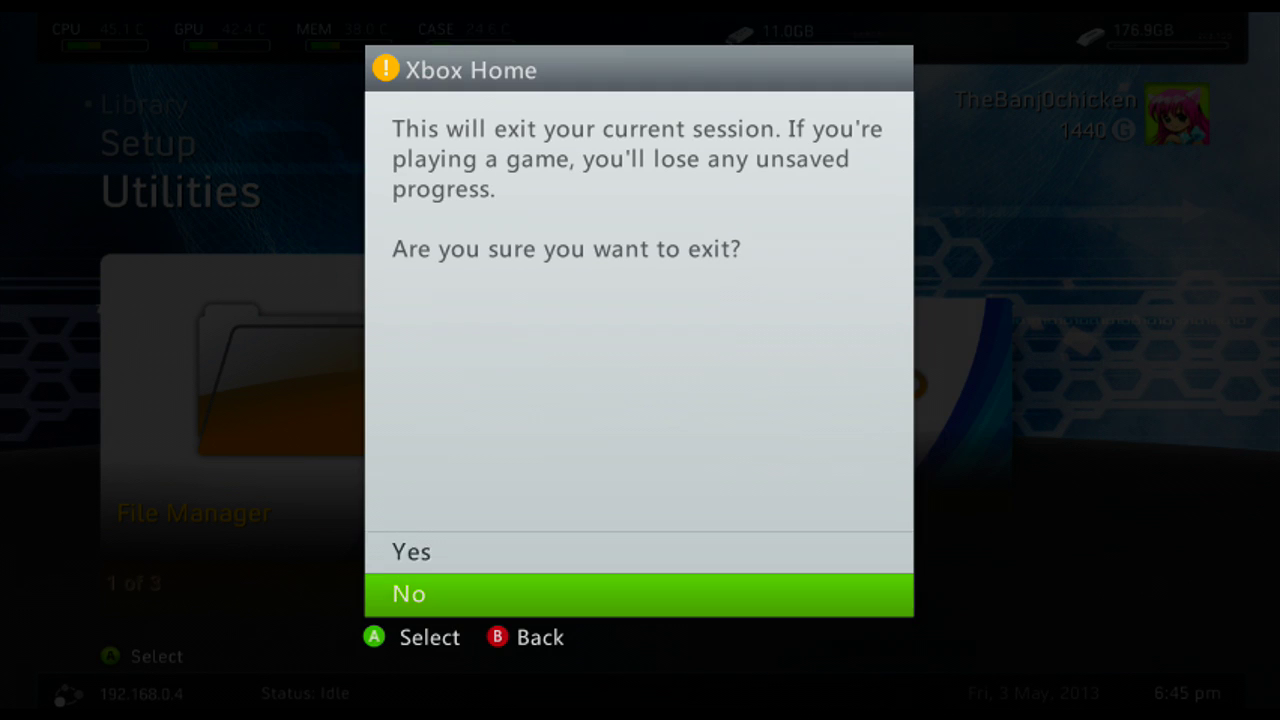
key("Up")
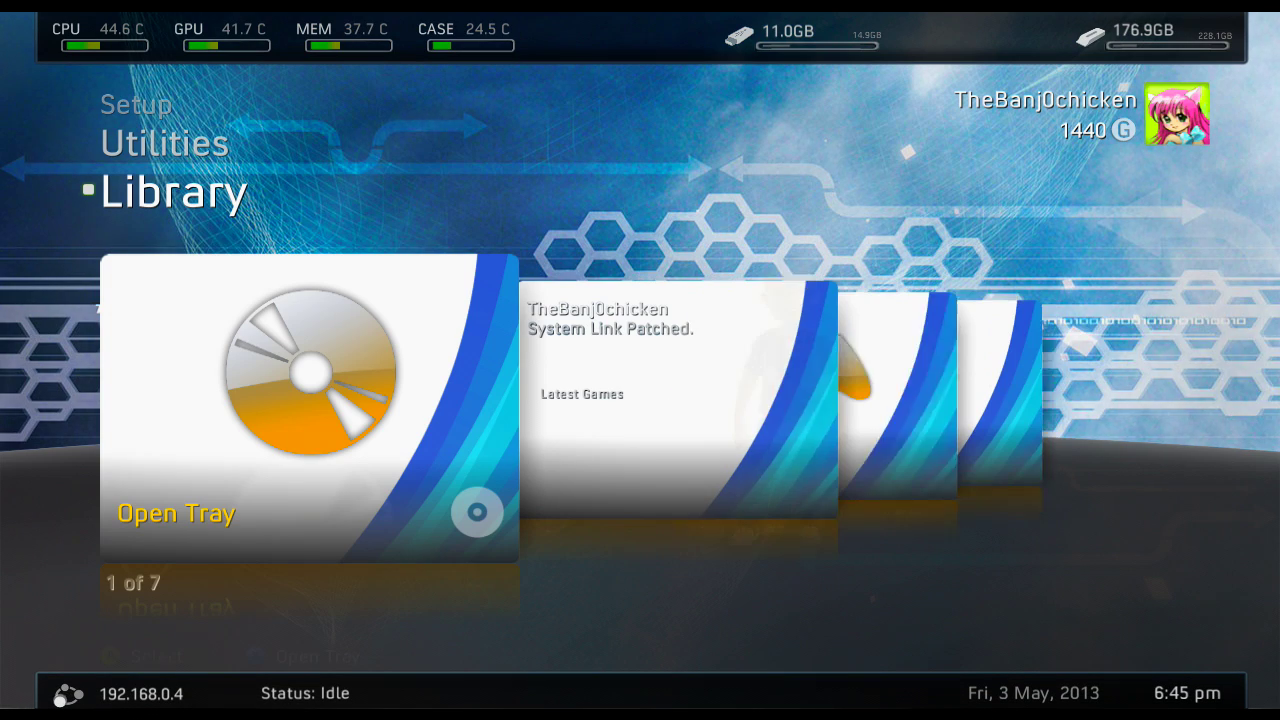
key("Right")
key("Right")
key("Right")
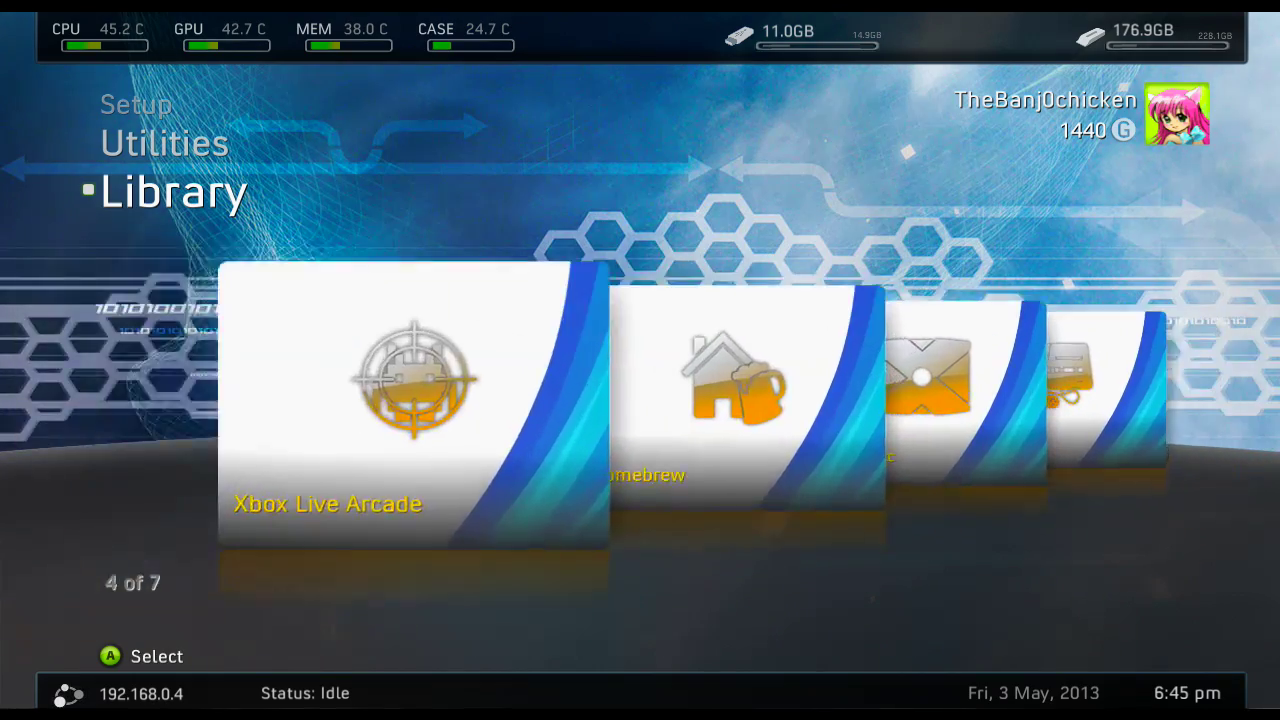
key("Left")
key("Left")
key("Up")
key("Up")
key("Up")
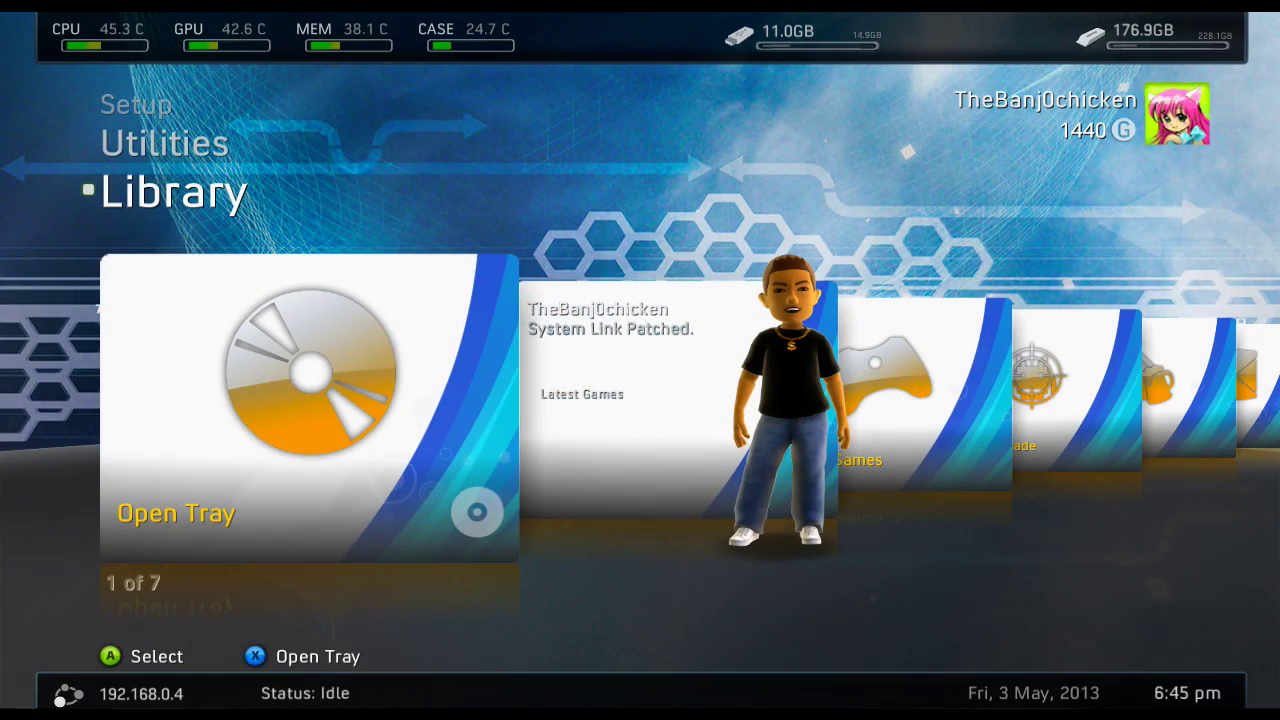
key("Right")
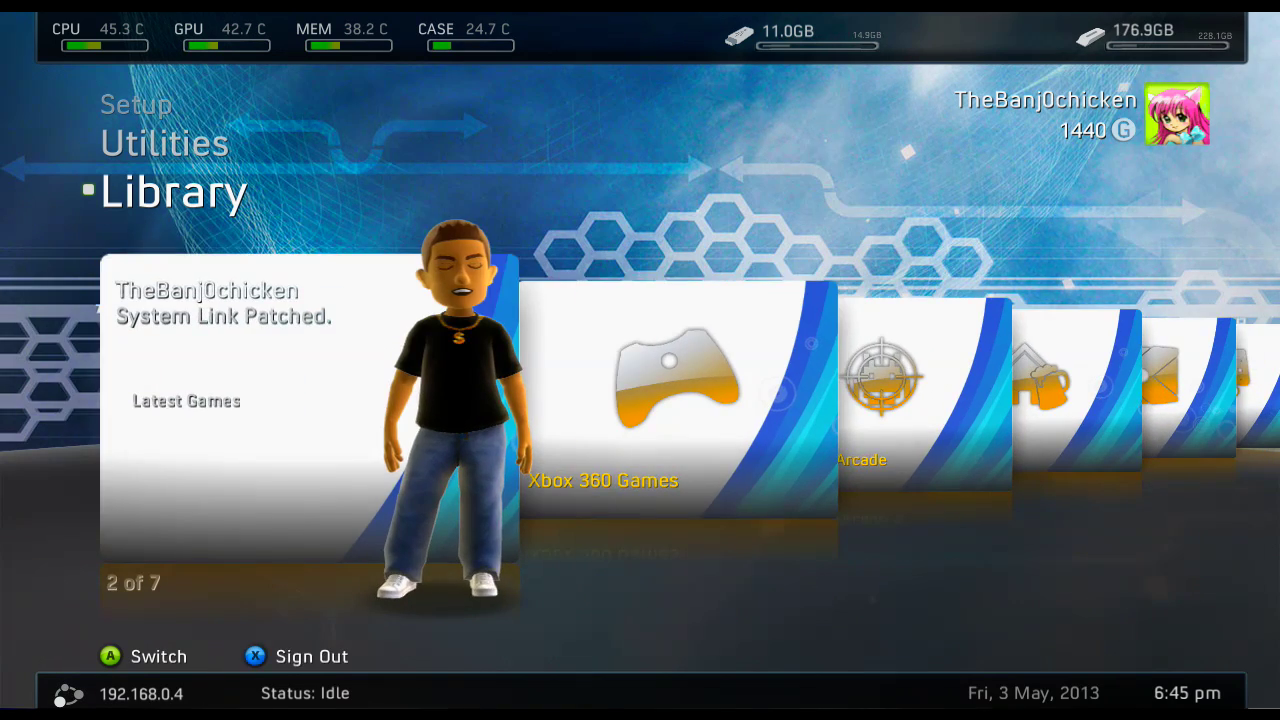
key("Left")
key("Right")
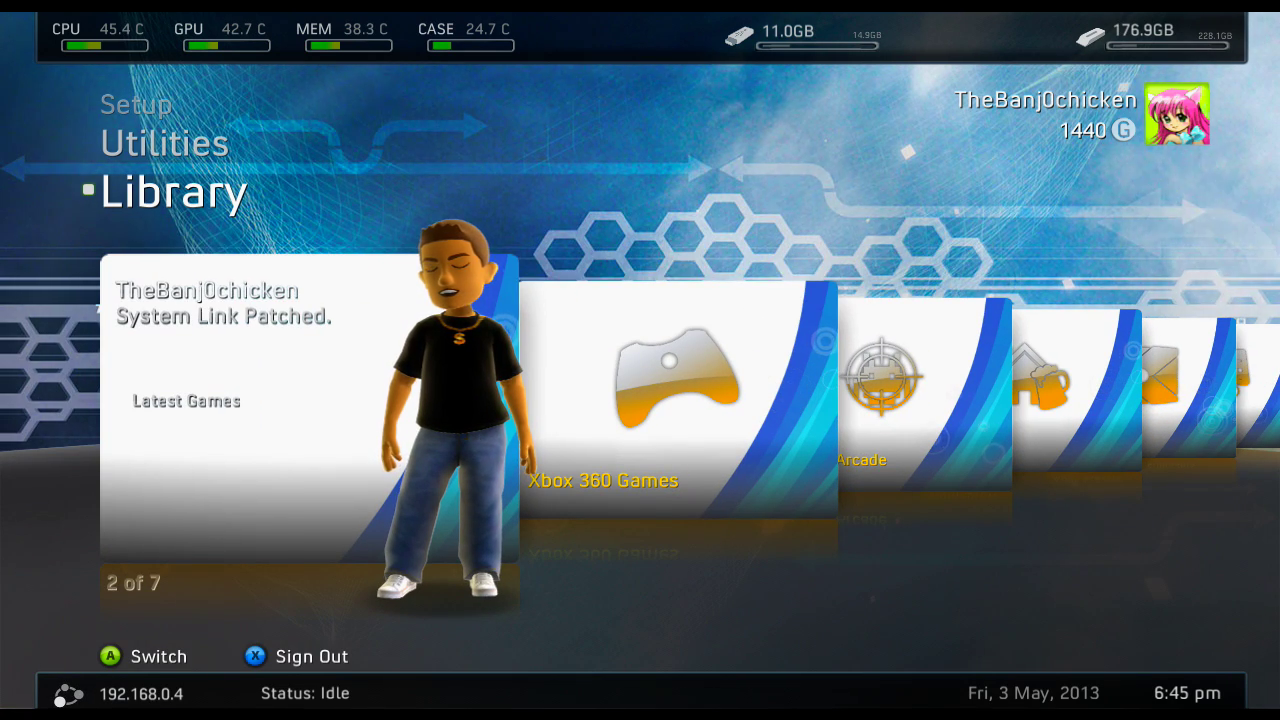
key("Right")
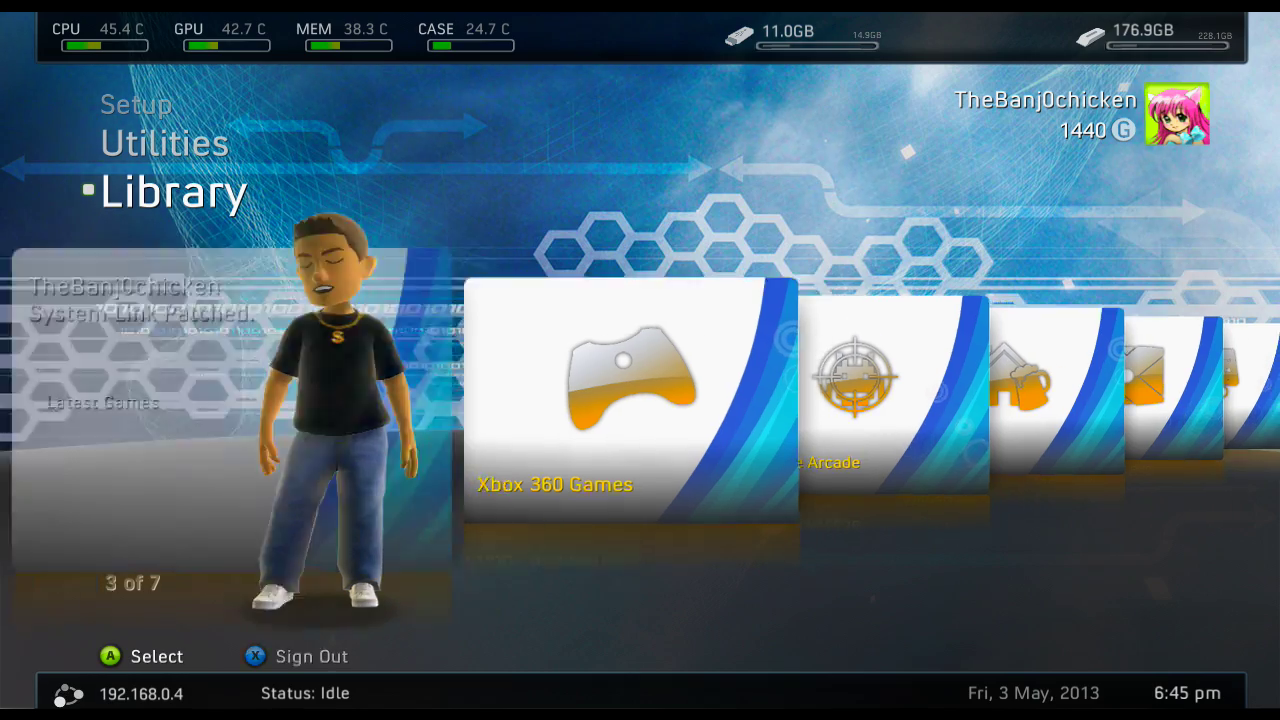
key("Left")
key("Left")
key("Up")
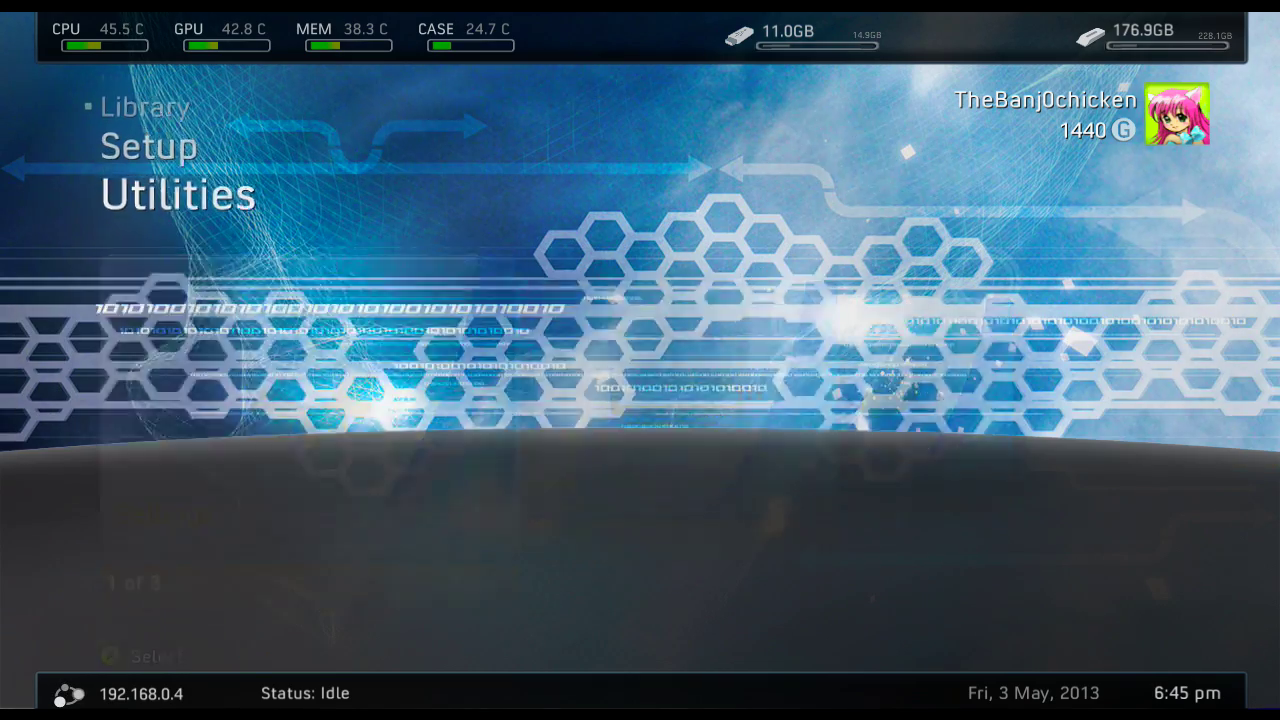
key("Up")
key("Up")
key("Up")
key("Down")
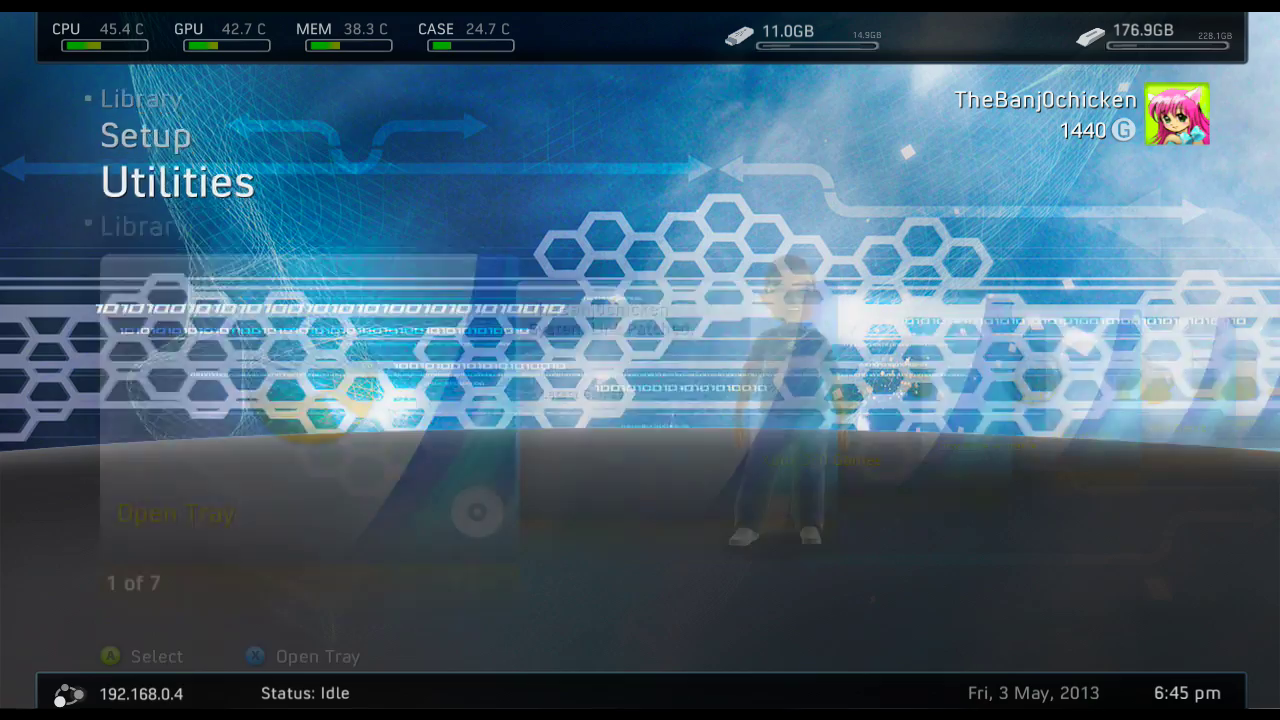
key("Right")
key("Right")
key("Left")
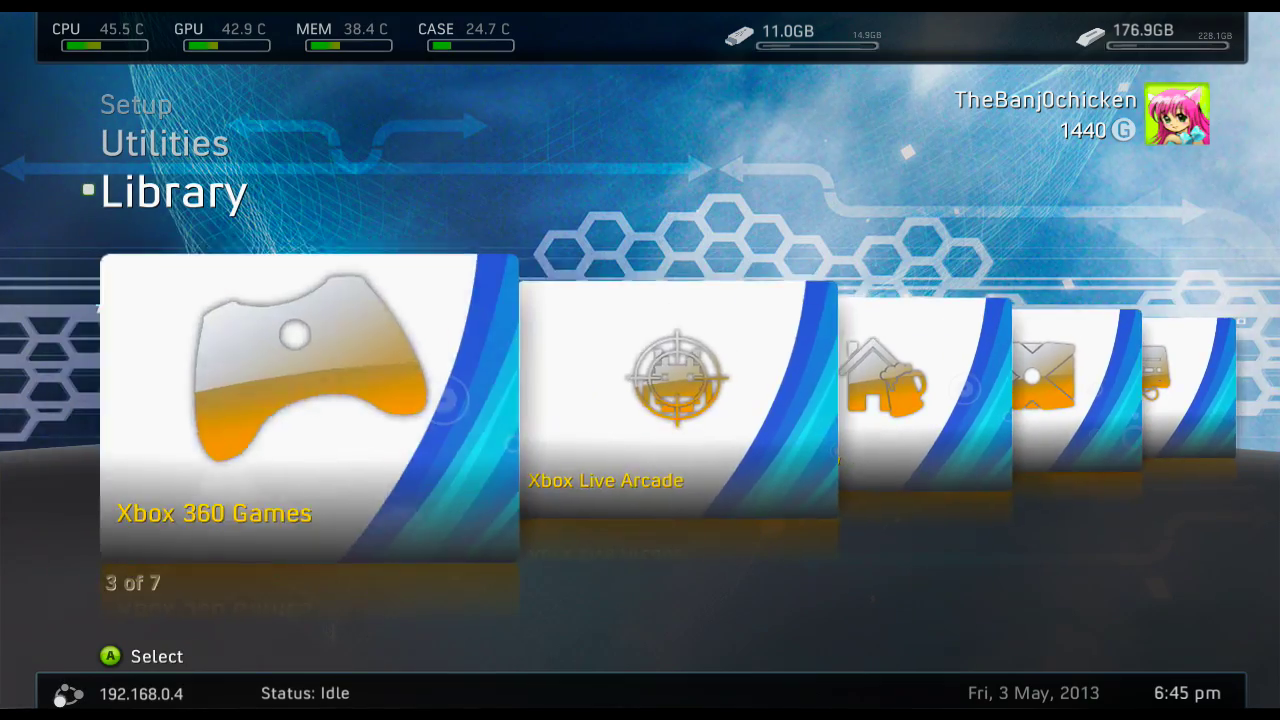
key("Left")
key("Left")
key("Up")
key("Down")
key("Down")
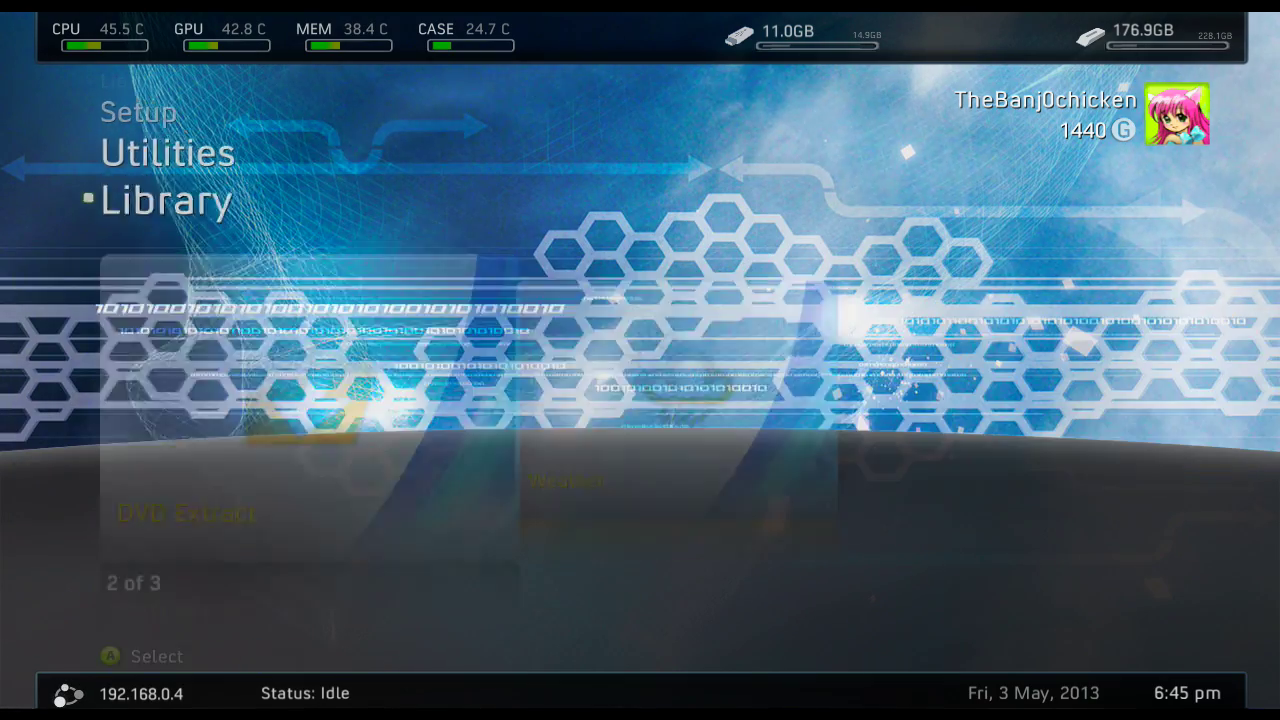
key("Up")
key("Down")
key("Up")
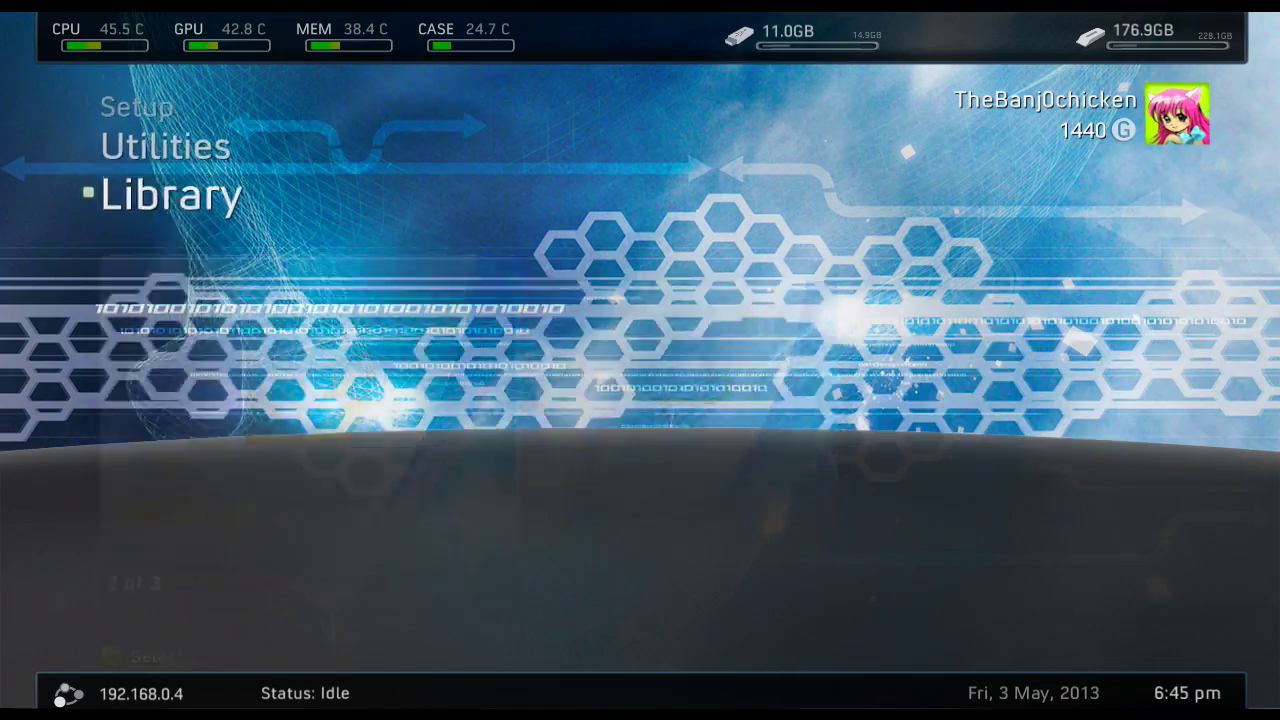
key("Down")
key("Down")
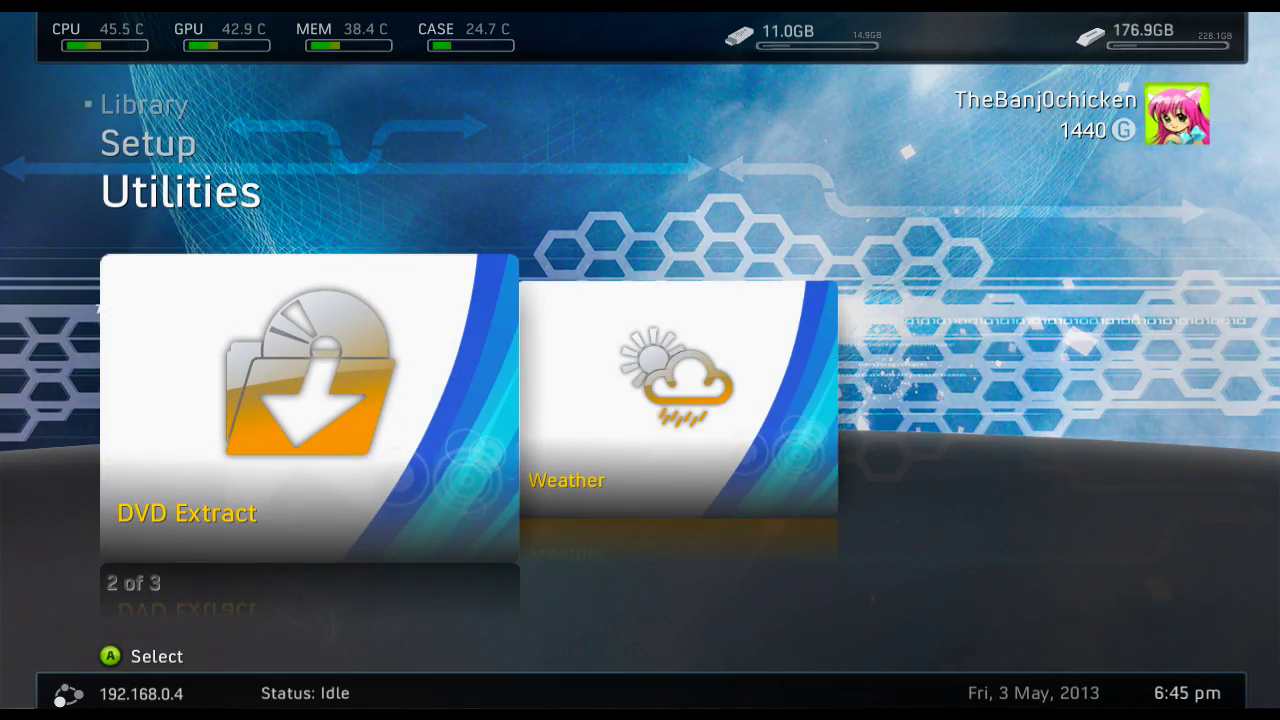
key("Up")
key("Down")
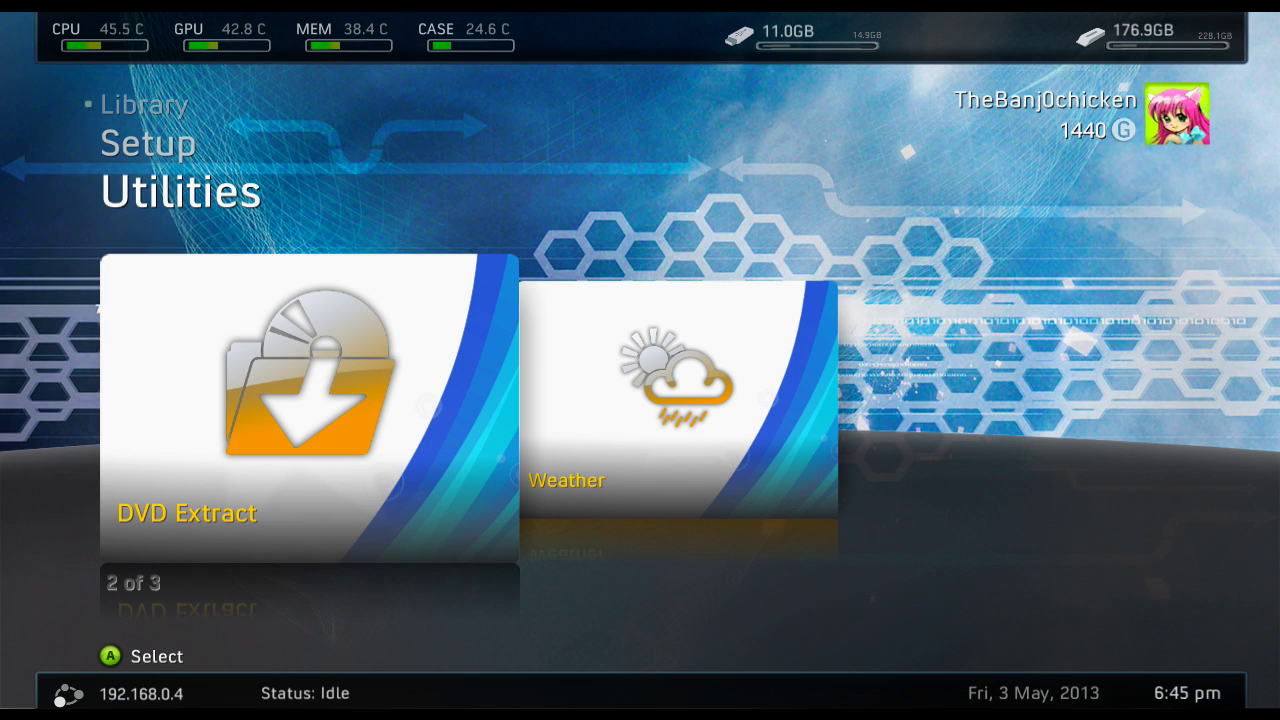
key("Left")
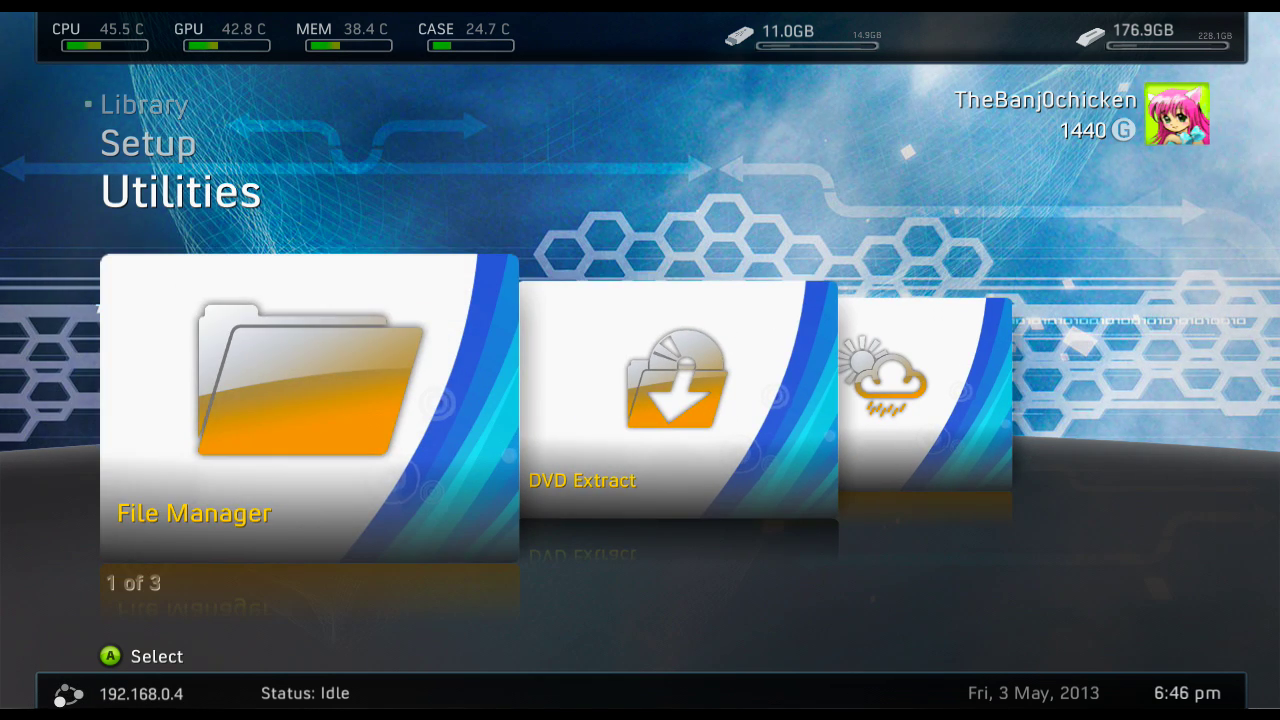
key("Down")
key("Down")
key("Up")
key("Up")
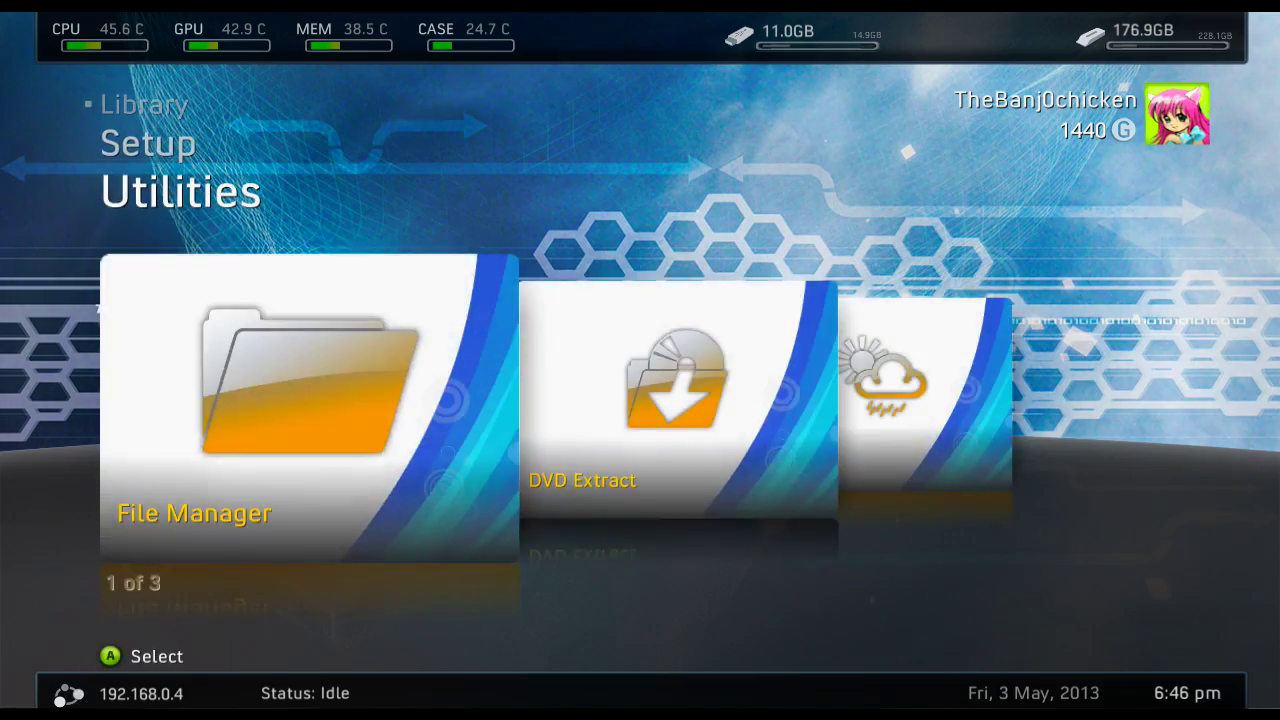
key("Up")
key("Up")
key("Up")
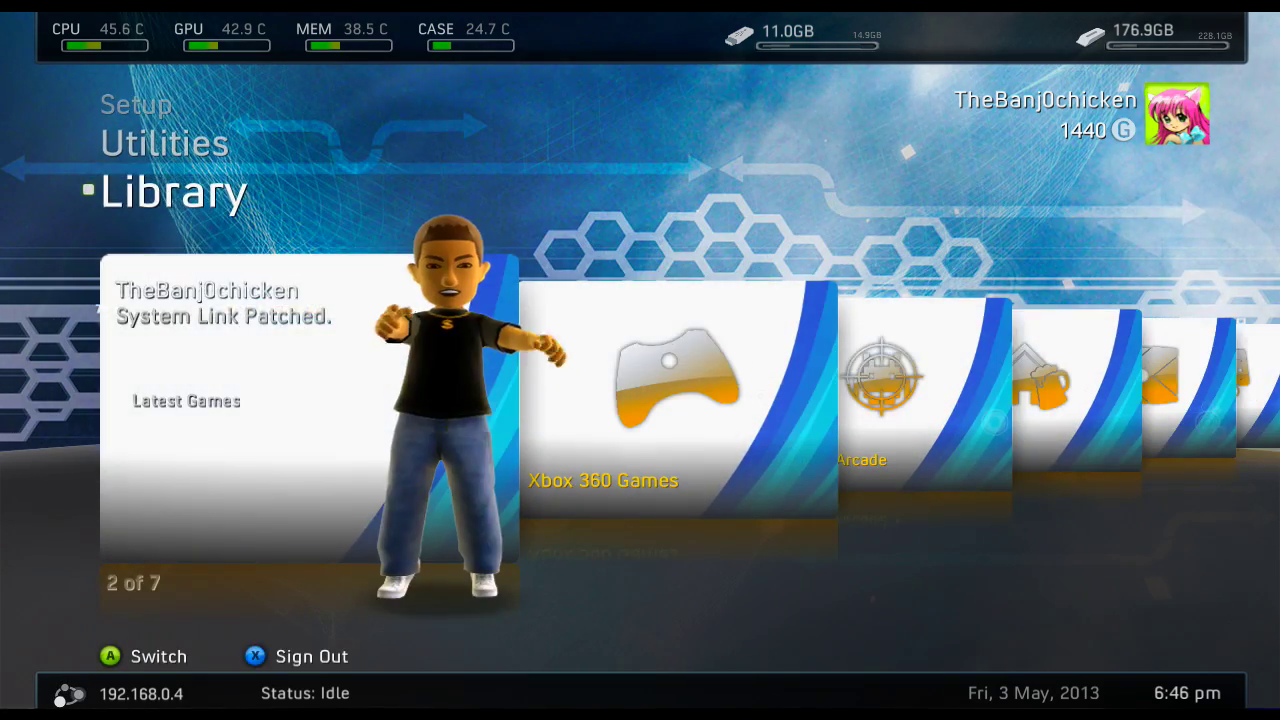
key("Up")
key("Down")
key("Down")
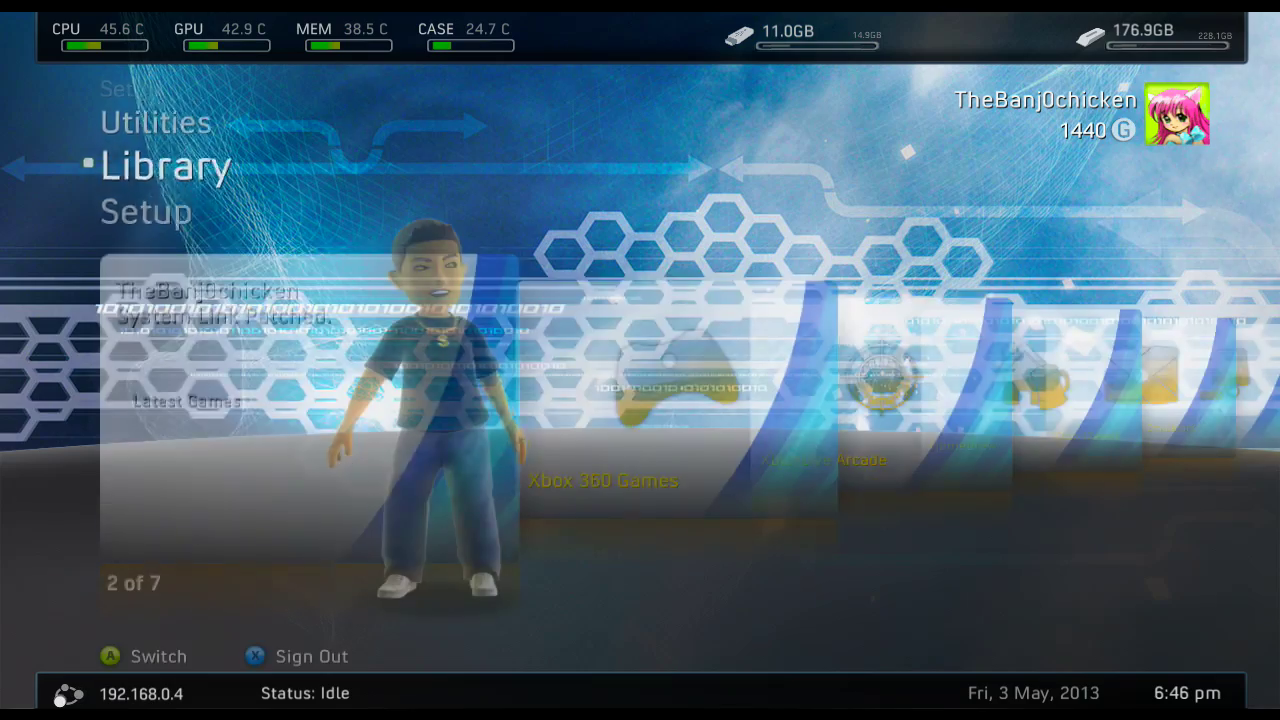
key("Right")
key("Right")
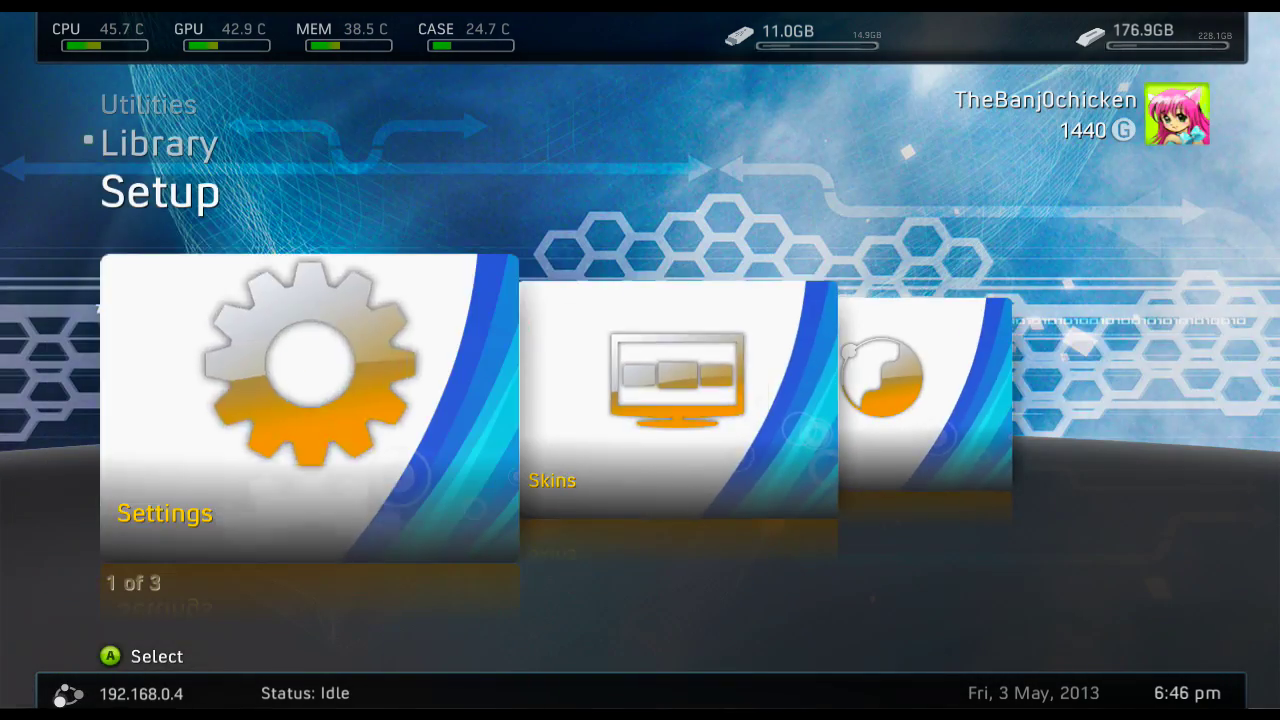
key("Up")
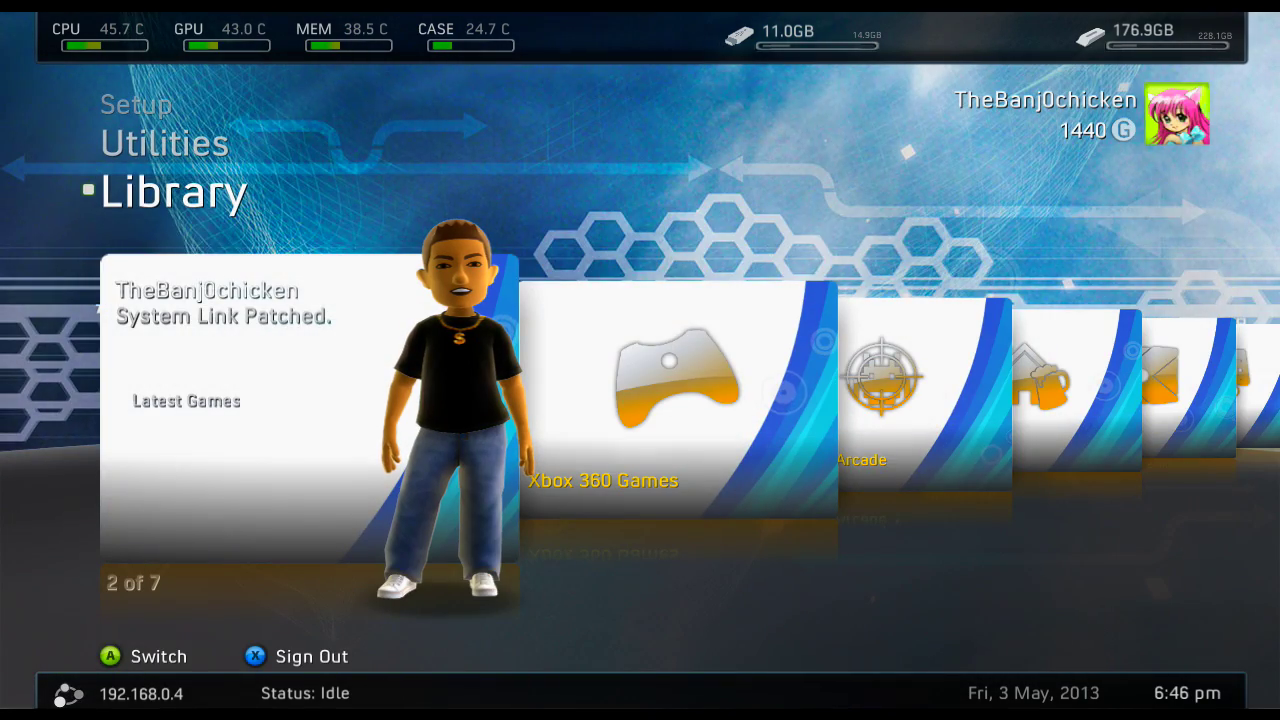